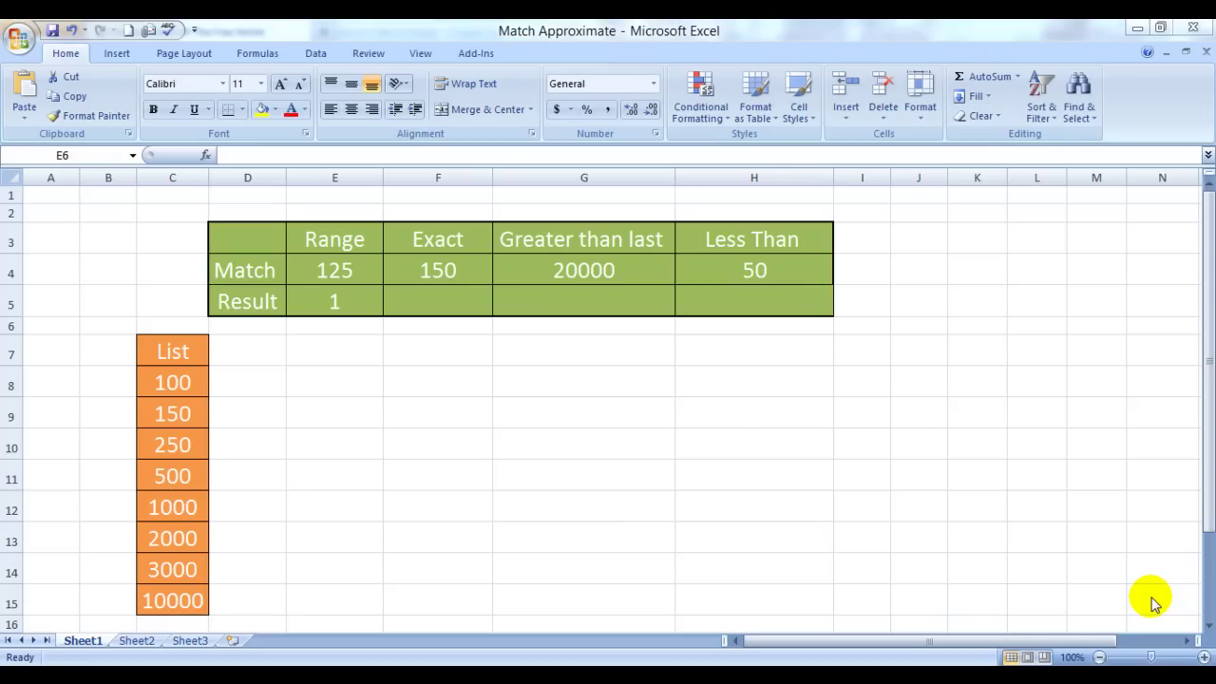
# Clear the Range result in E5 and look over the list values starting at 100.
pyautogui.click(336, 297)
pyautogui.press('Delete')
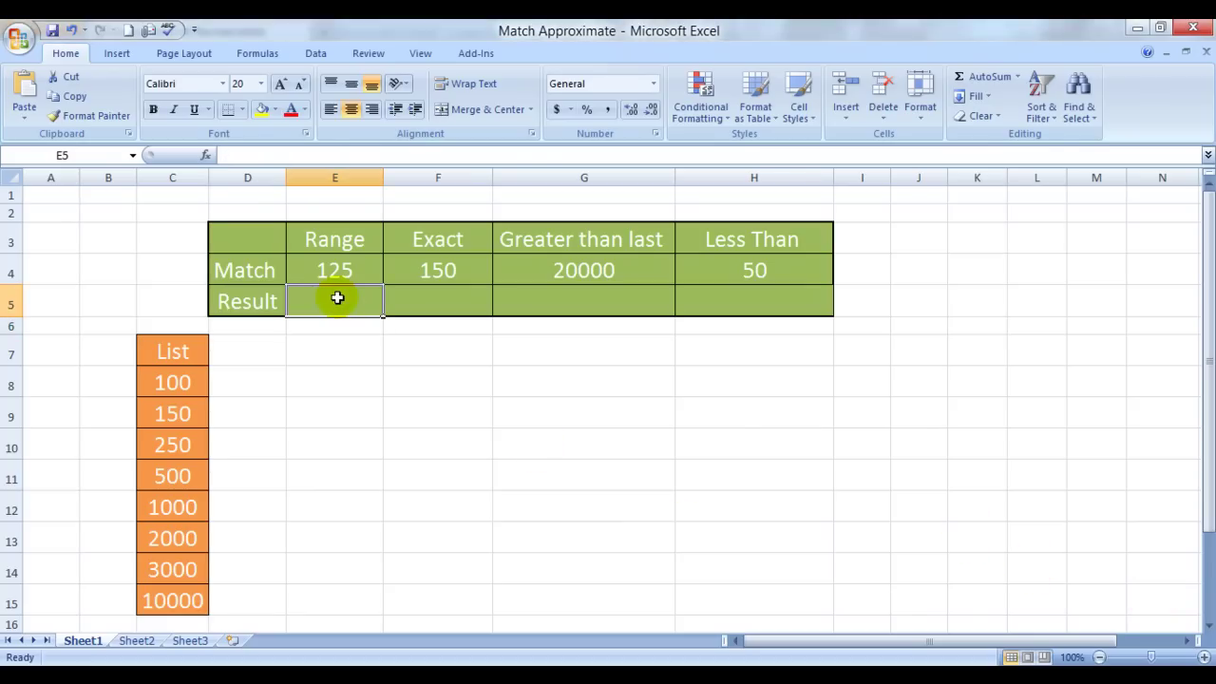
pyautogui.click(185, 385)
pyautogui.press('Down')
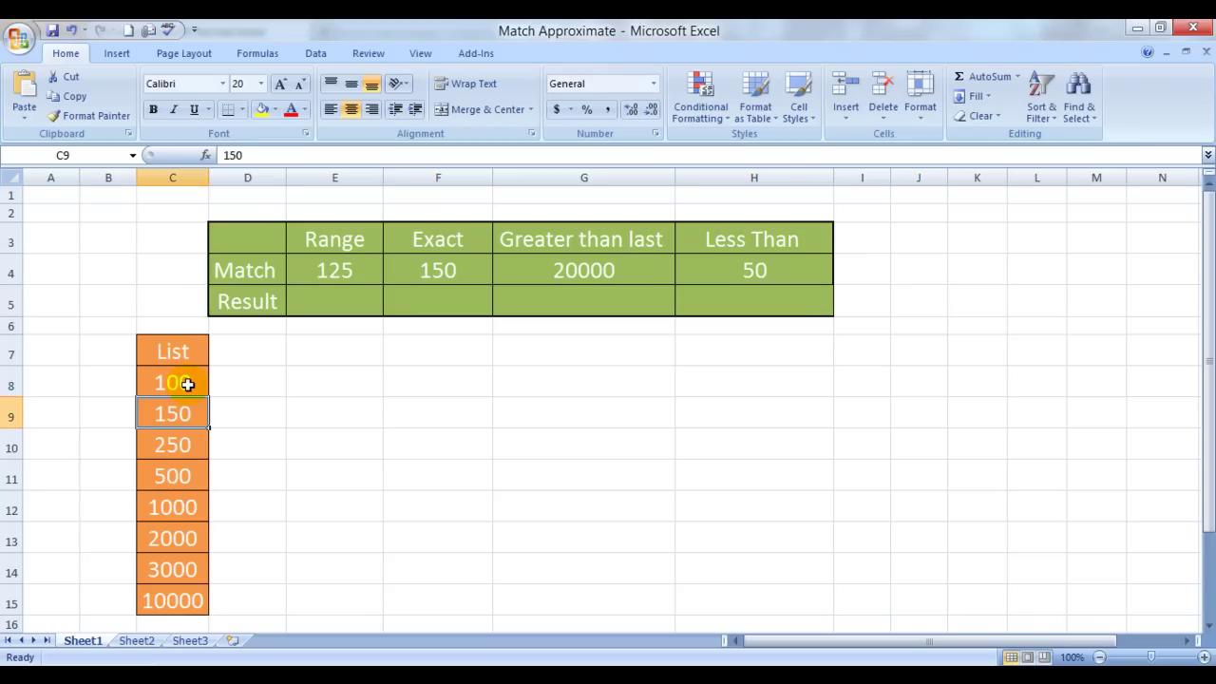
pyautogui.press('Down')
pyautogui.press('Down')
pyautogui.press('Down')
pyautogui.press('Down')
pyautogui.press('Up')
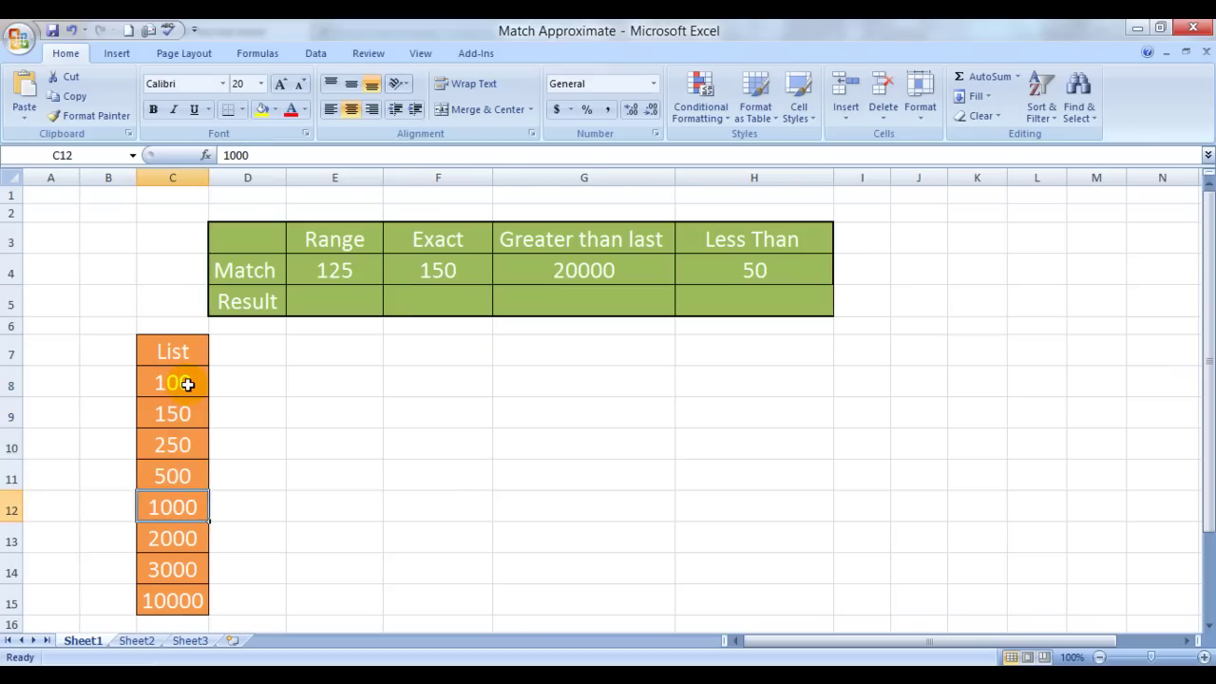
pyautogui.press('Up')
pyautogui.press('Up')
pyautogui.click(187, 384)
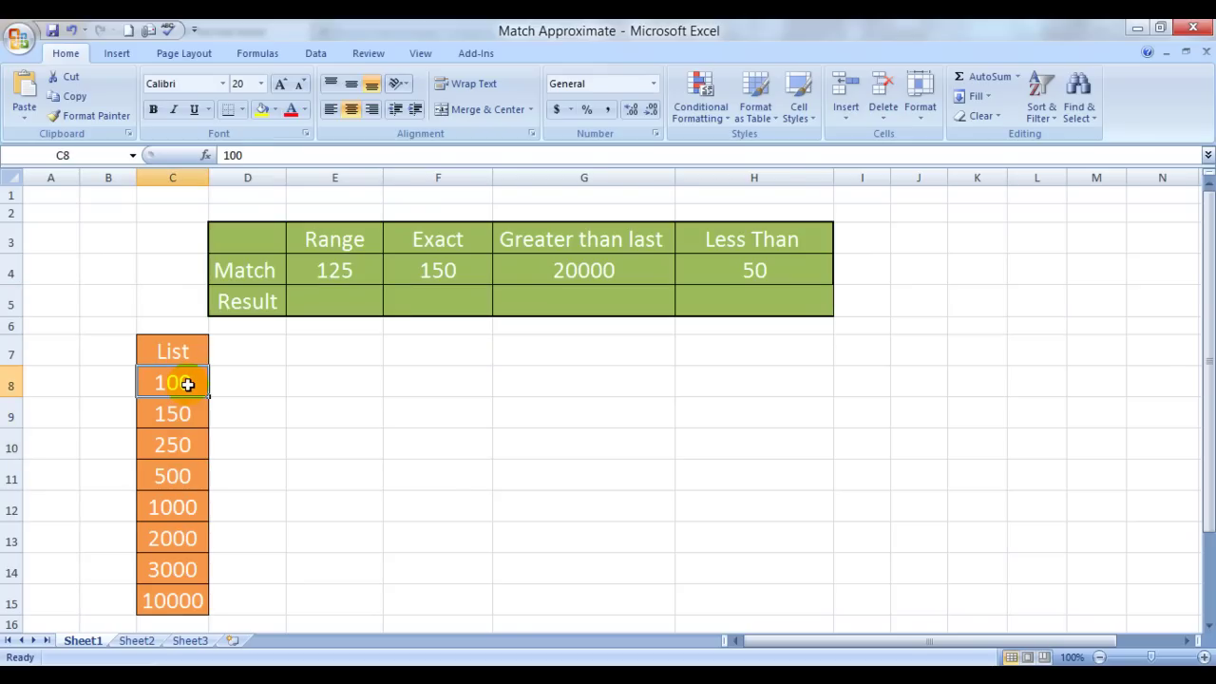
# Review the match values 125, 150, 20000 and 50 against the list ending at 10000.
pyautogui.click(323, 279)
pyautogui.click(467, 290)
pyautogui.click(614, 287)
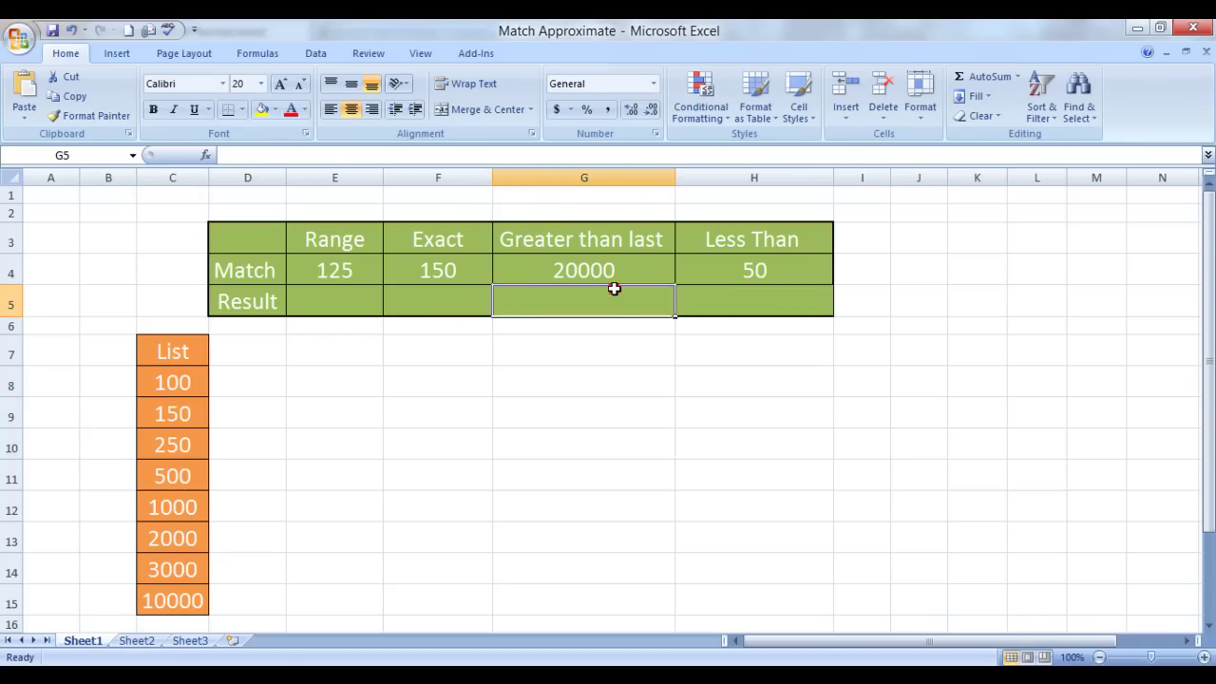
pyautogui.click(341, 261)
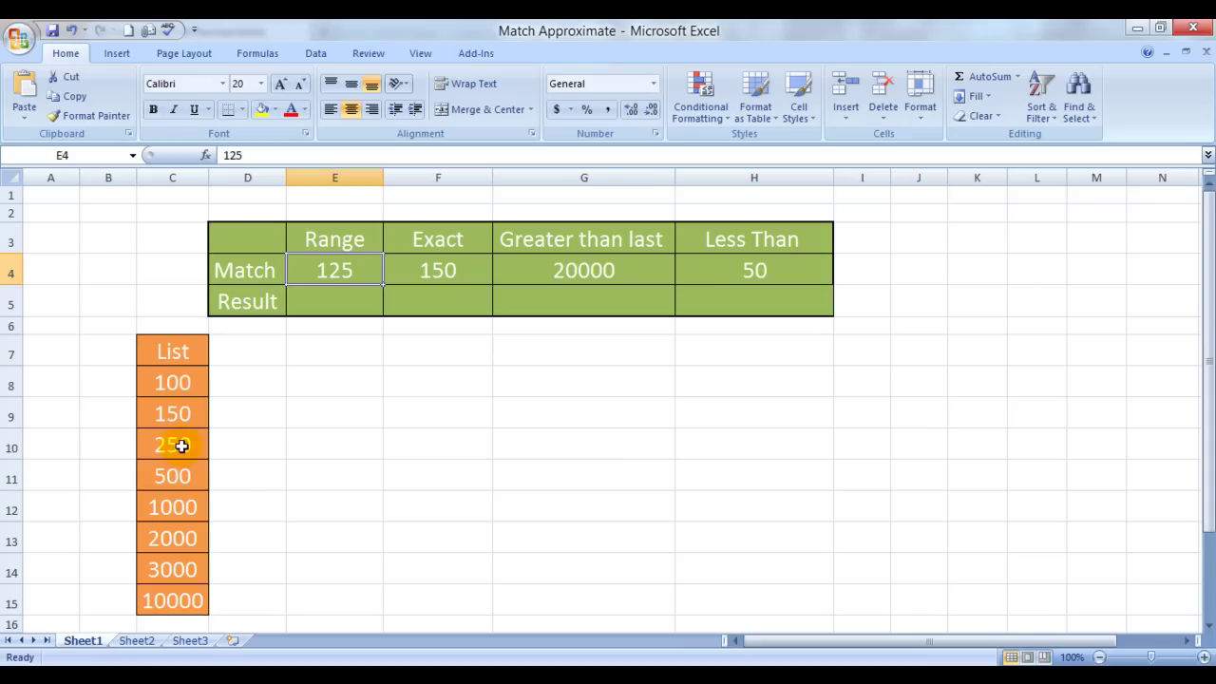
pyautogui.click(436, 273)
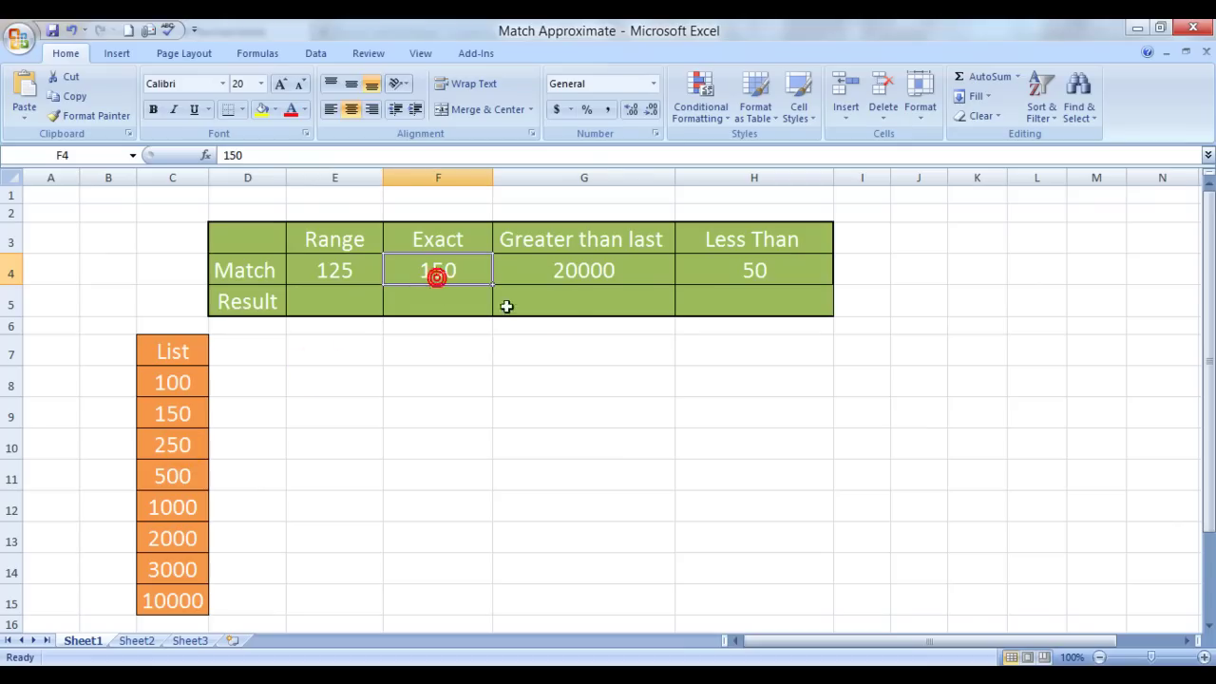
pyautogui.click(608, 273)
pyautogui.click(200, 604)
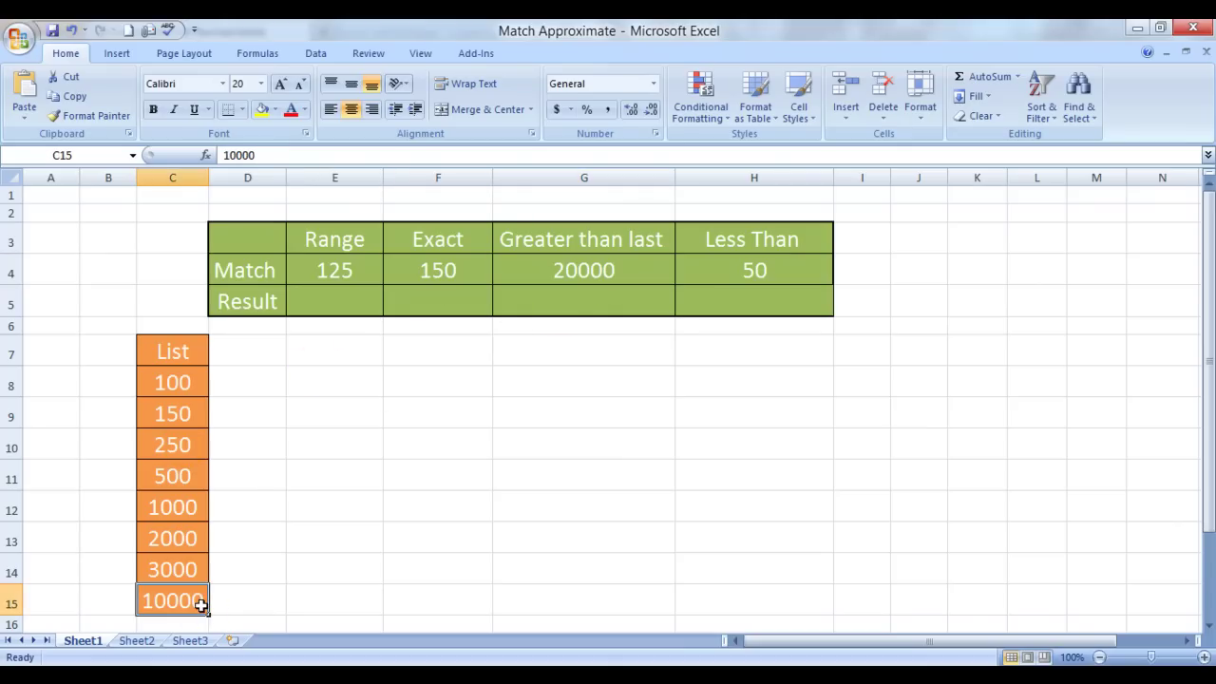
pyautogui.click(746, 274)
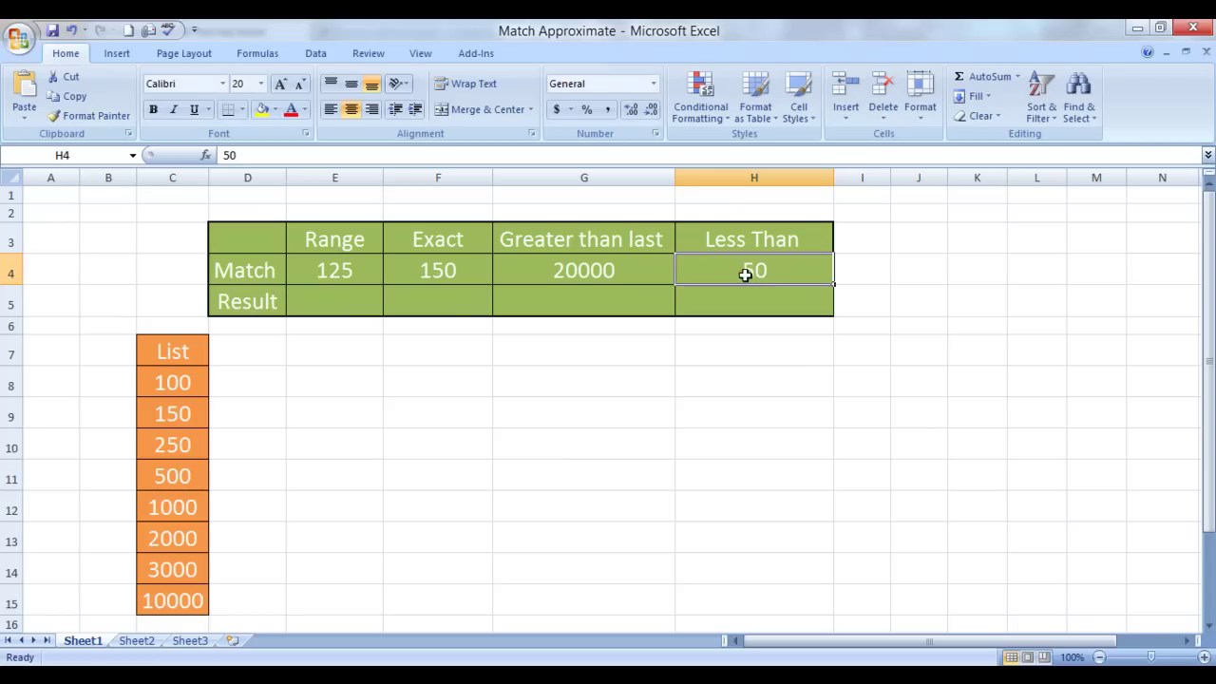
pyautogui.click(179, 387)
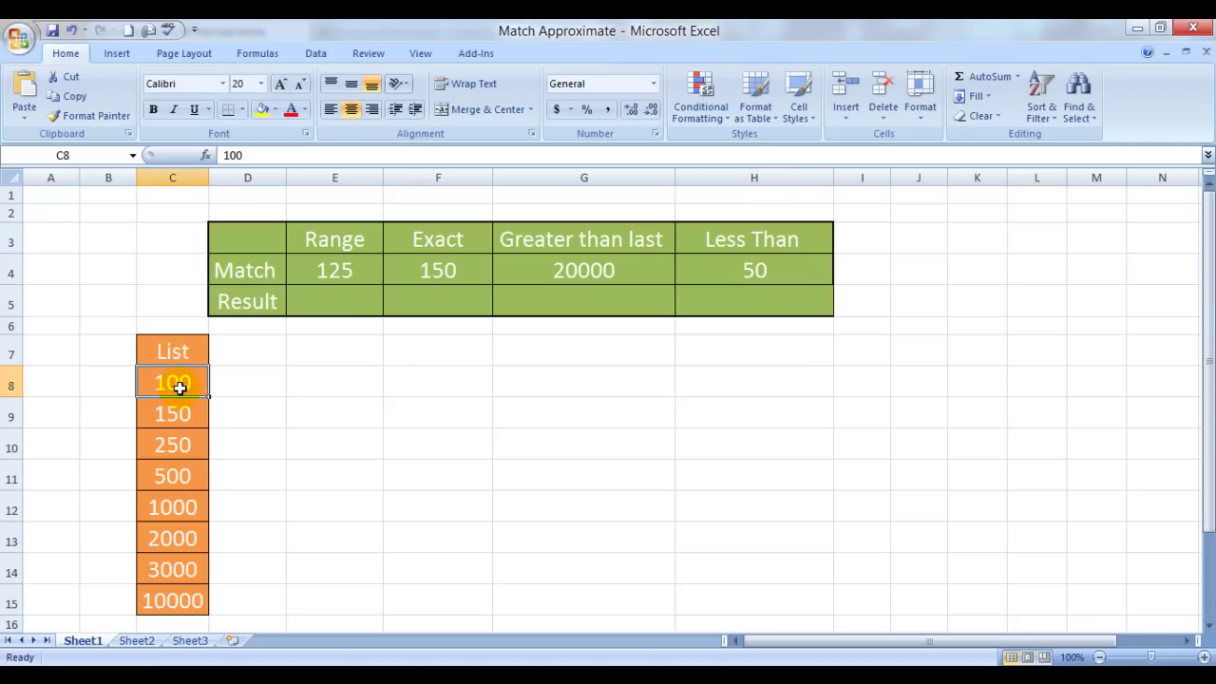
pyautogui.press('Right')
pyautogui.press('Up')
pyautogui.press('Up')
pyautogui.press('Up')
pyautogui.press('Right')
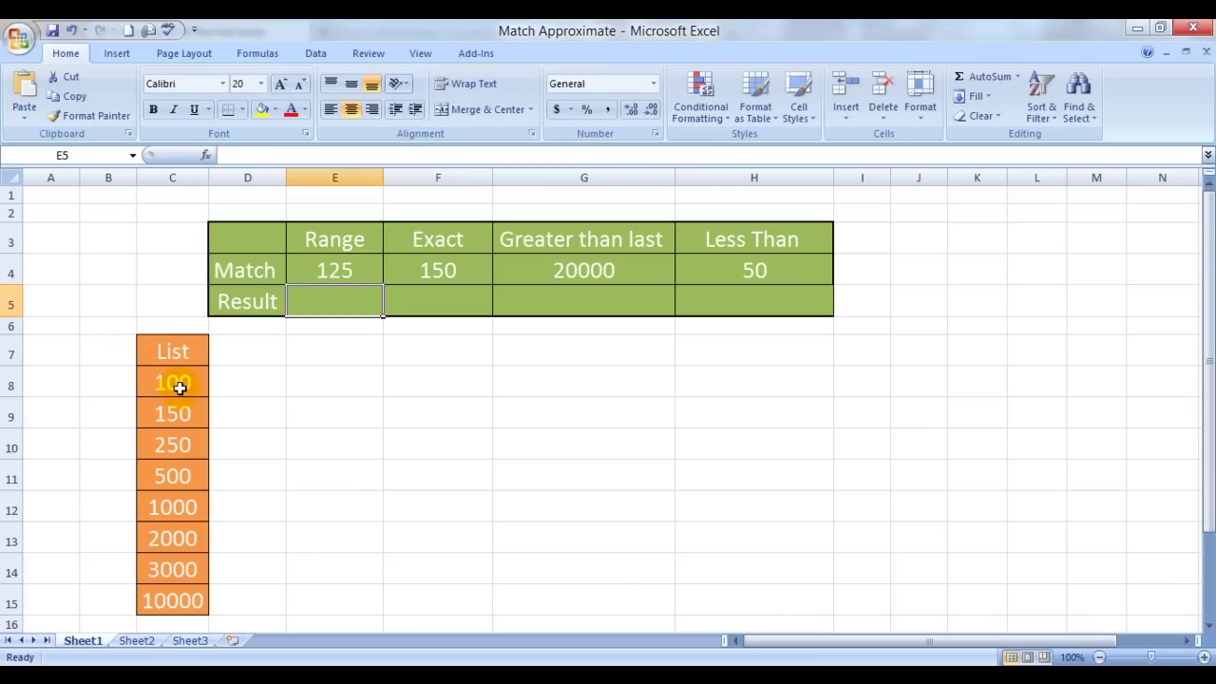
# Enter =MATCH(E4,C8:C15,1) in E5, returning 1 for the Range value 125.
pyautogui.write('=match')
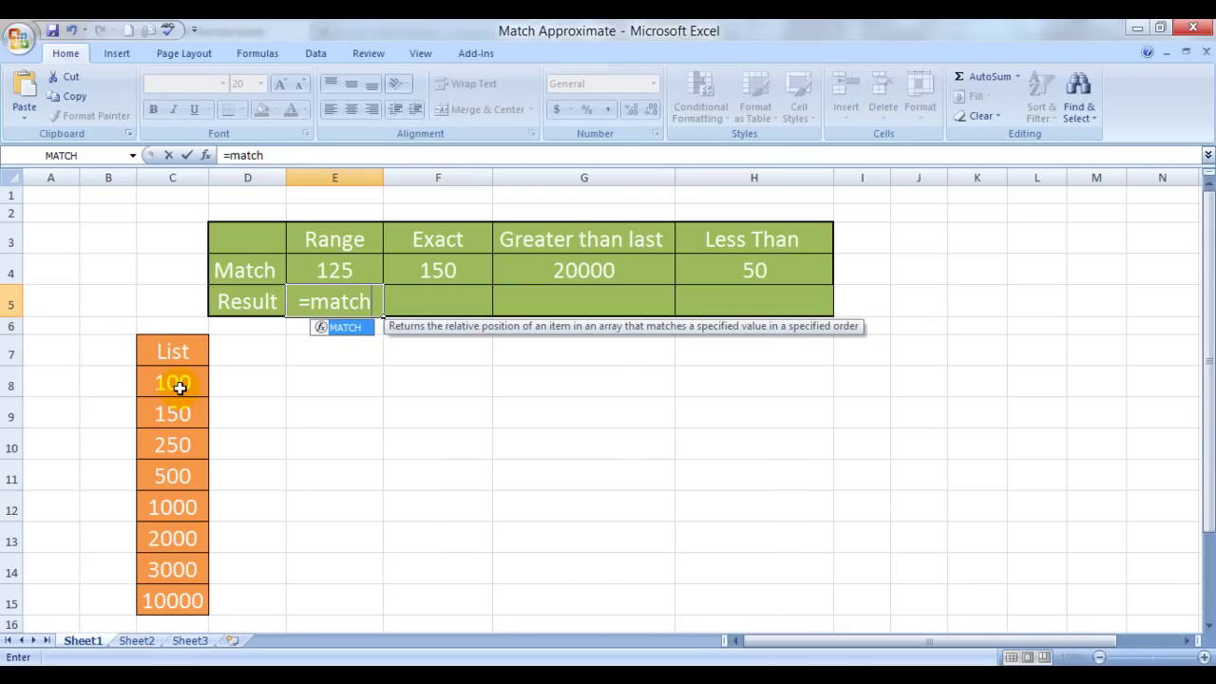
pyautogui.press('Tab')
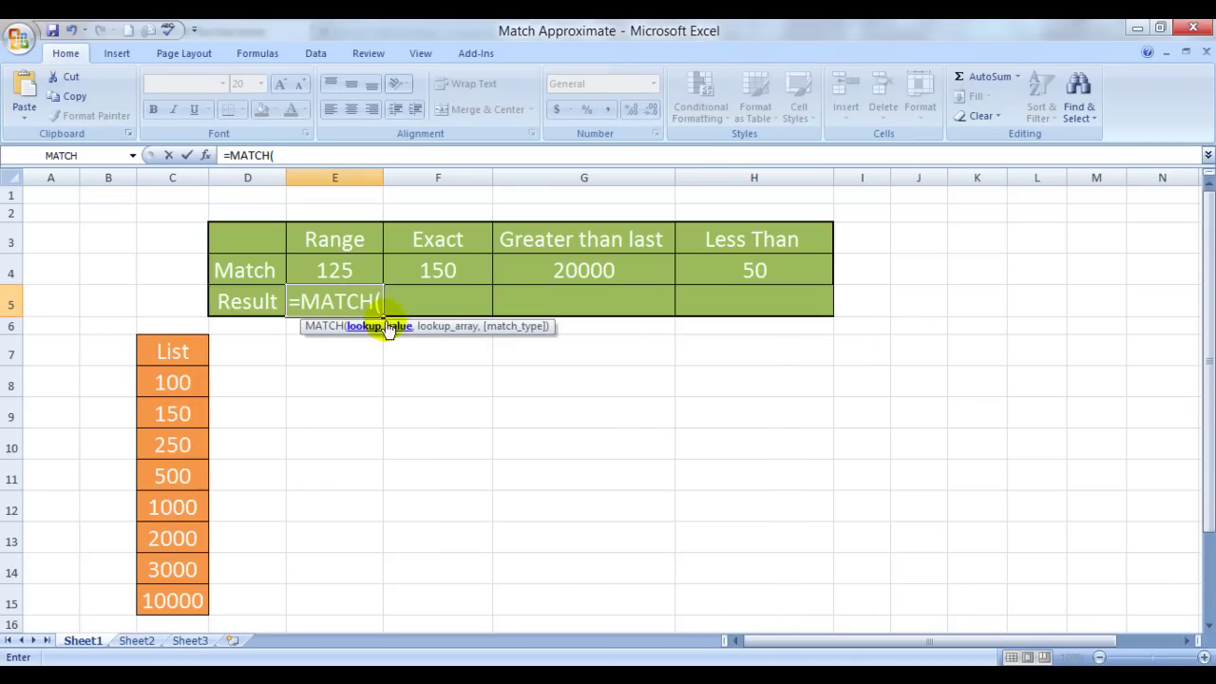
pyautogui.click(327, 267)
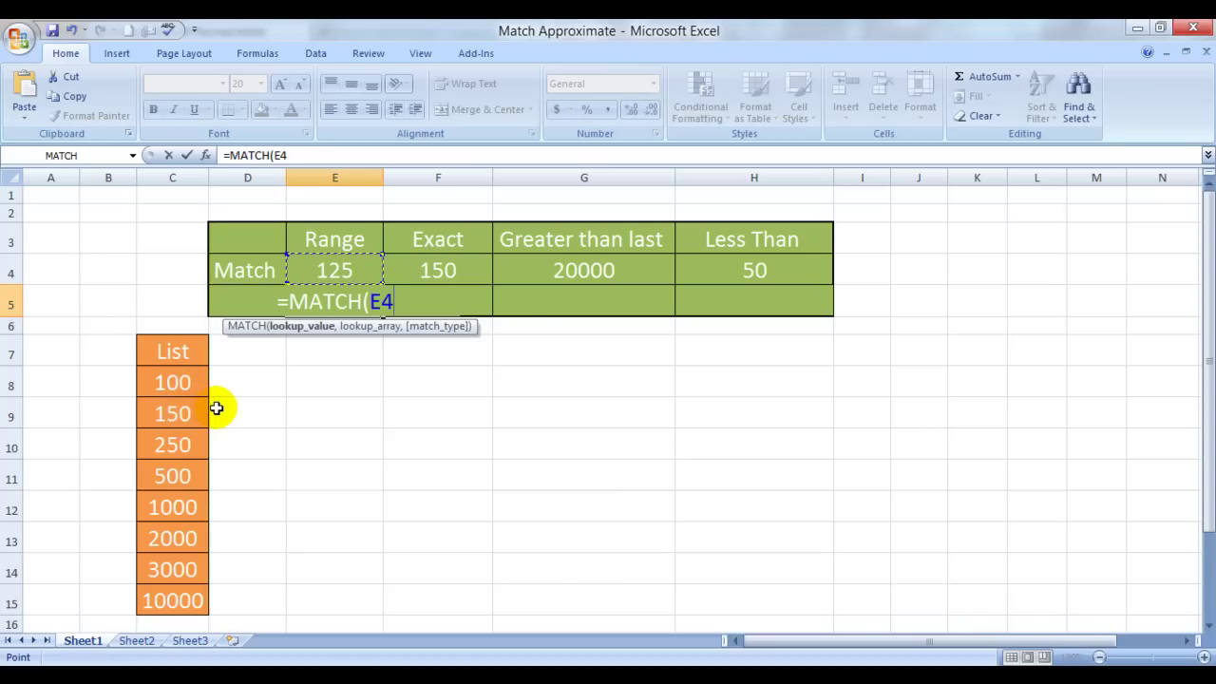
pyautogui.write(',')
pyautogui.click(186, 383)
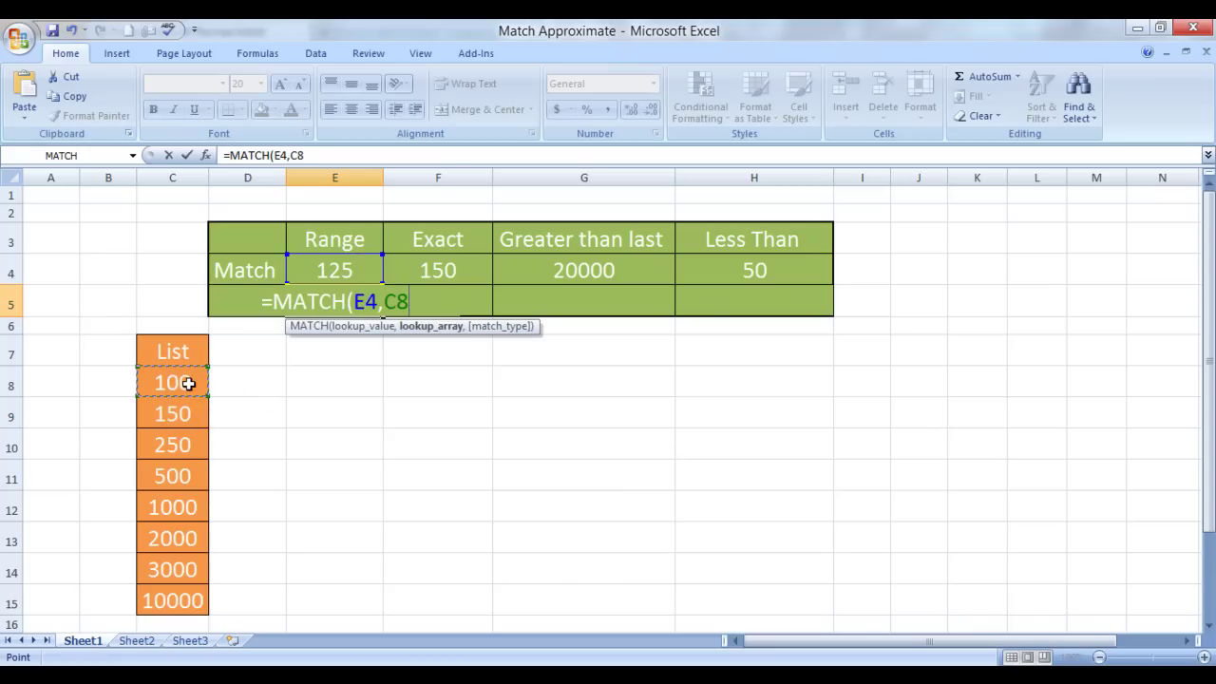
pyautogui.hotkey('shift', 'Down')
pyautogui.hotkey('shift', 'Down')
pyautogui.hotkey('shift', 'Down')
pyautogui.hotkey('shift', 'Down')
pyautogui.hotkey('shift', 'Down')
pyautogui.hotkey('shift', 'Down')
pyautogui.hotkey('shift', 'Down')
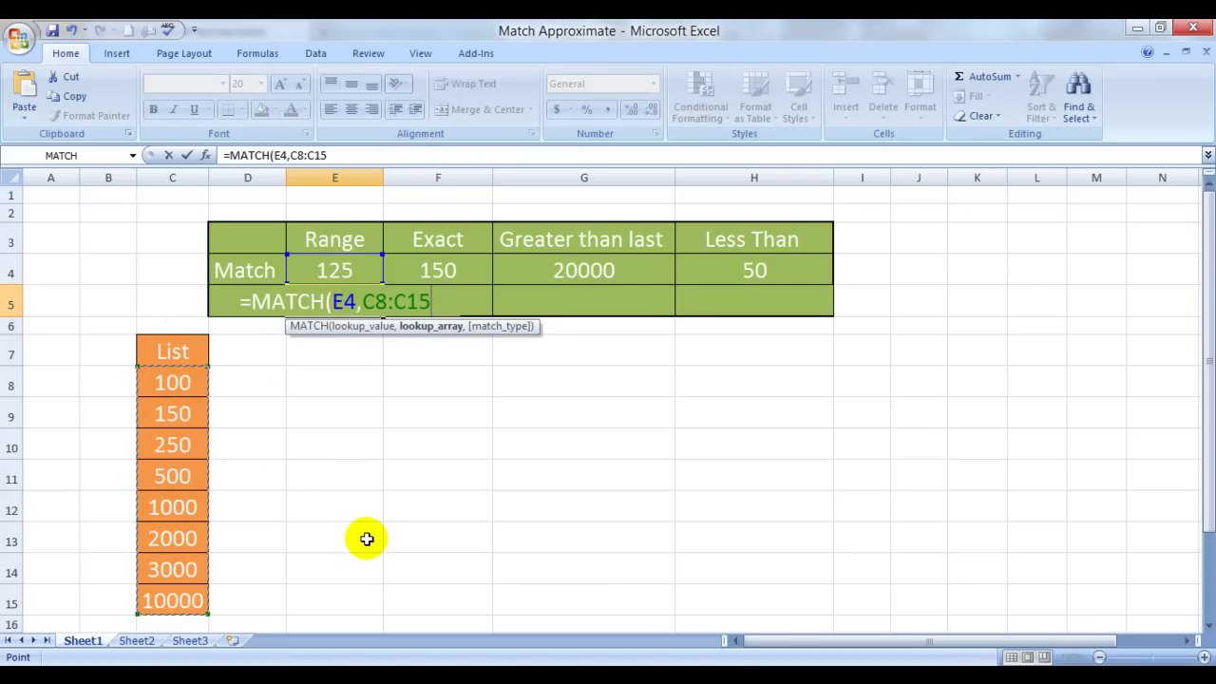
pyautogui.write(',')
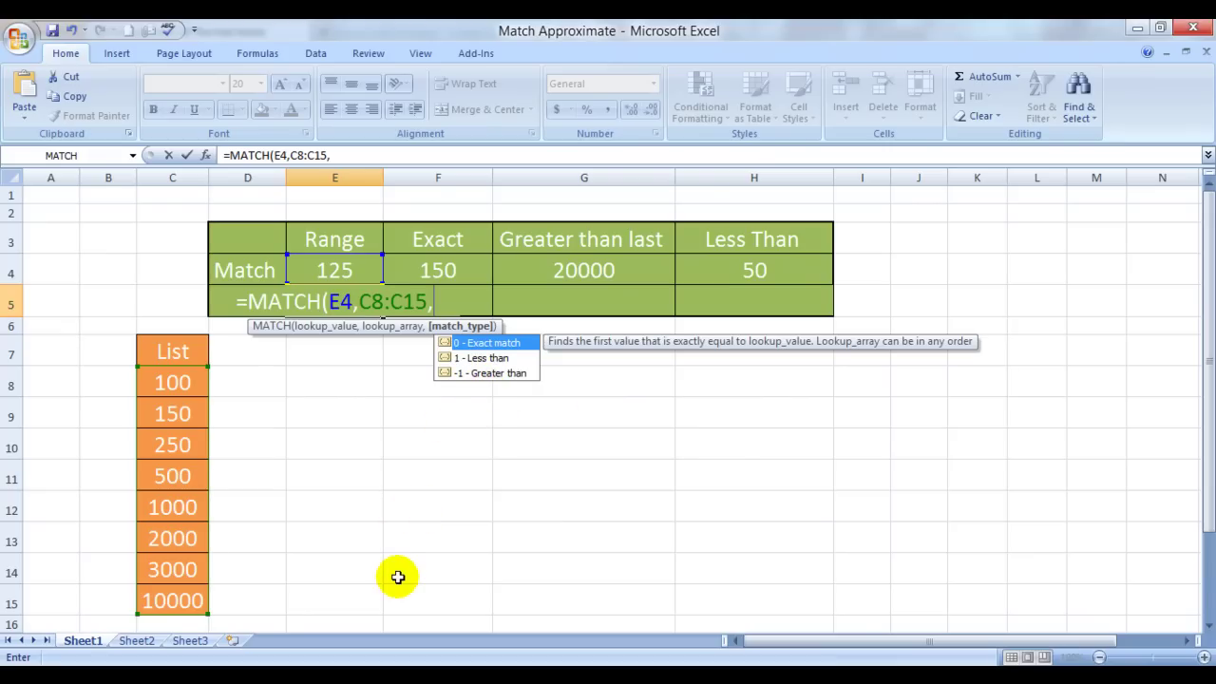
pyautogui.write('1')
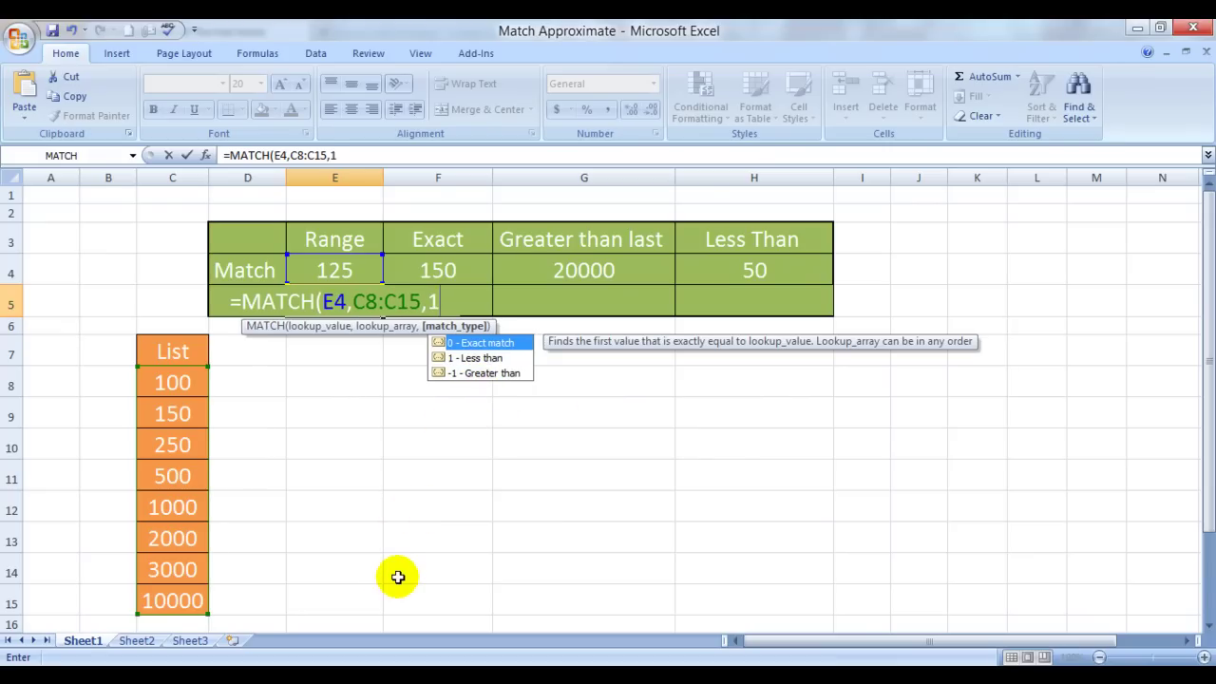
pyautogui.write(')')
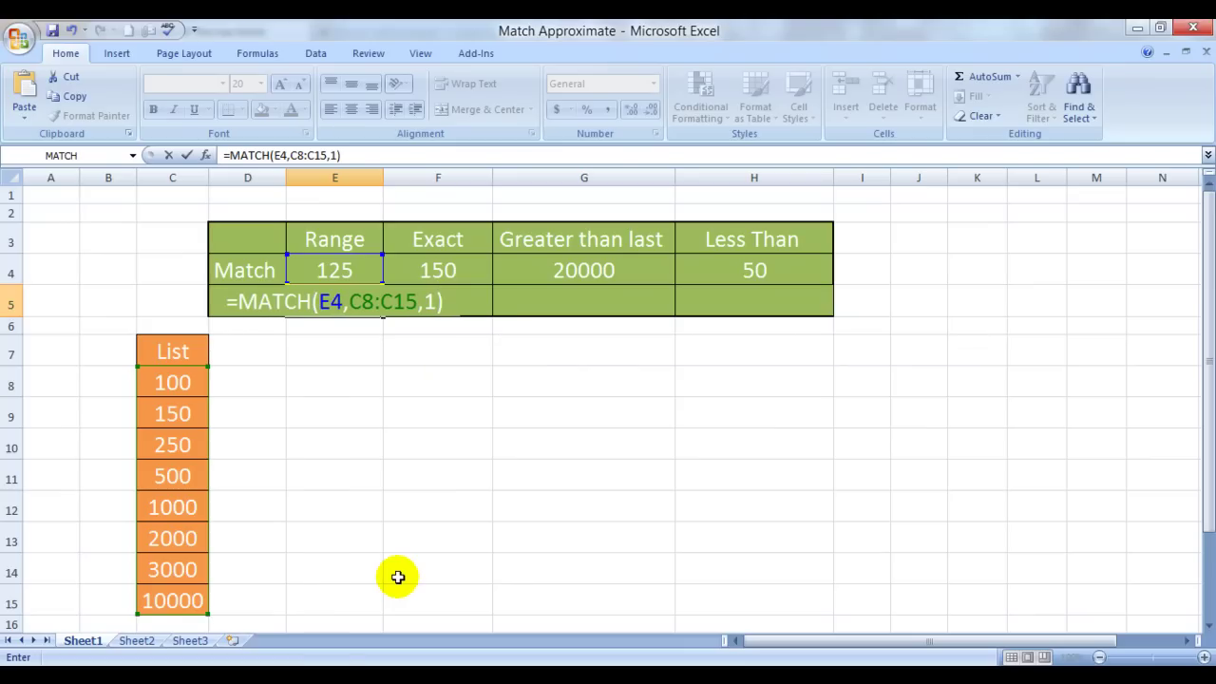
pyautogui.press('Return')
pyautogui.press('Up')
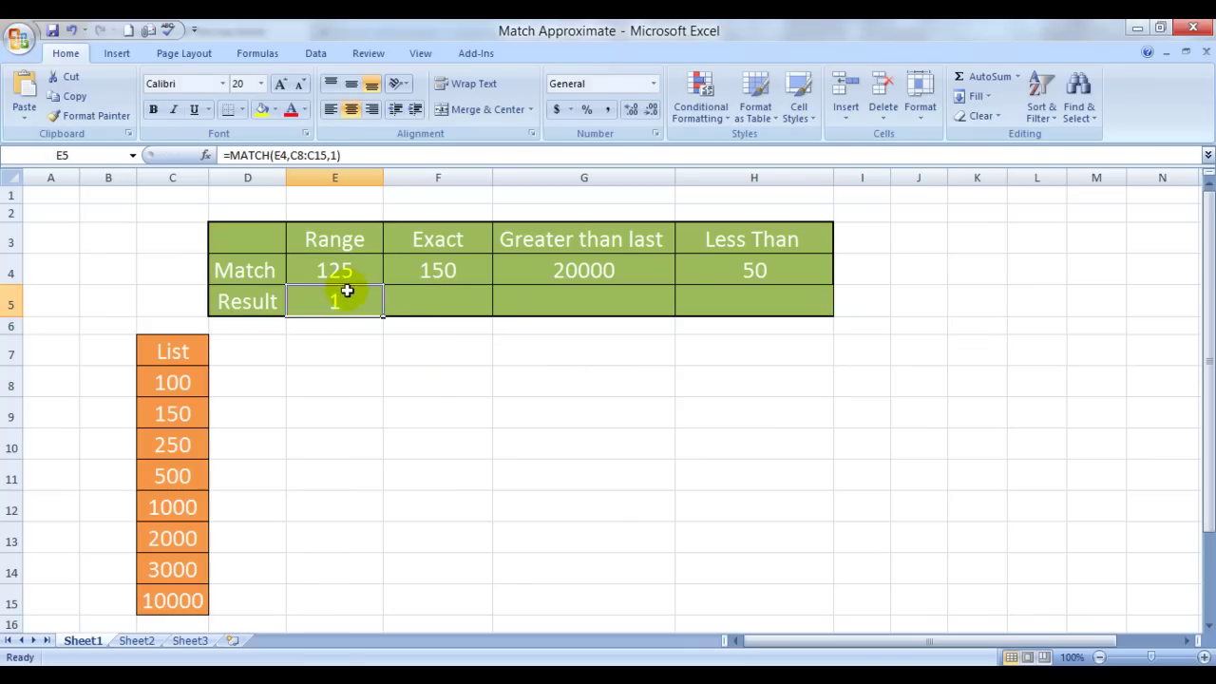
# Compare the lookup value 125 with the list values 100 and 150.
pyautogui.click(191, 380)
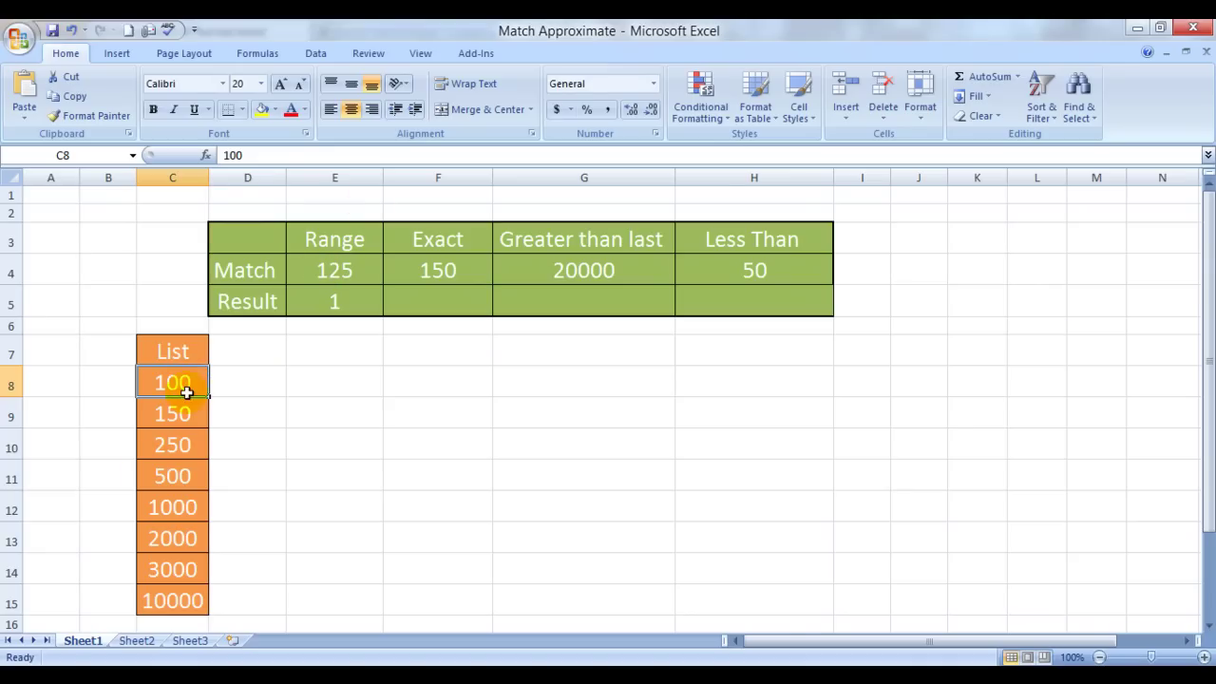
pyautogui.click(347, 262)
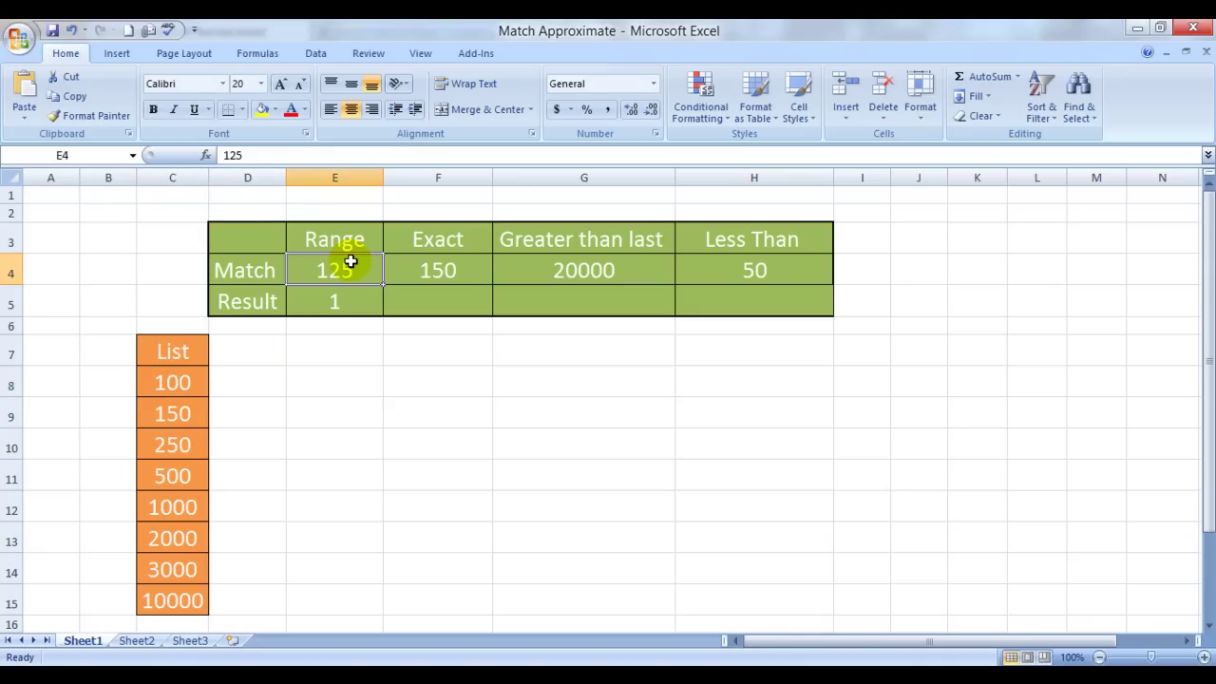
pyautogui.click(186, 386)
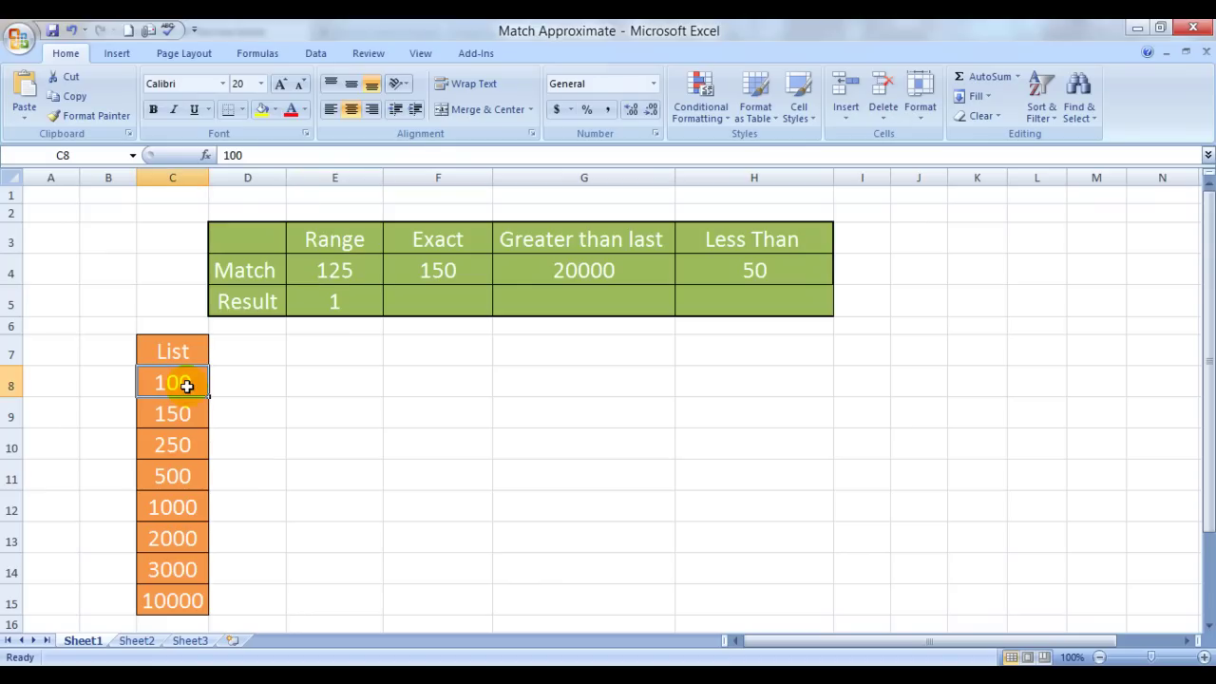
pyautogui.click(178, 416)
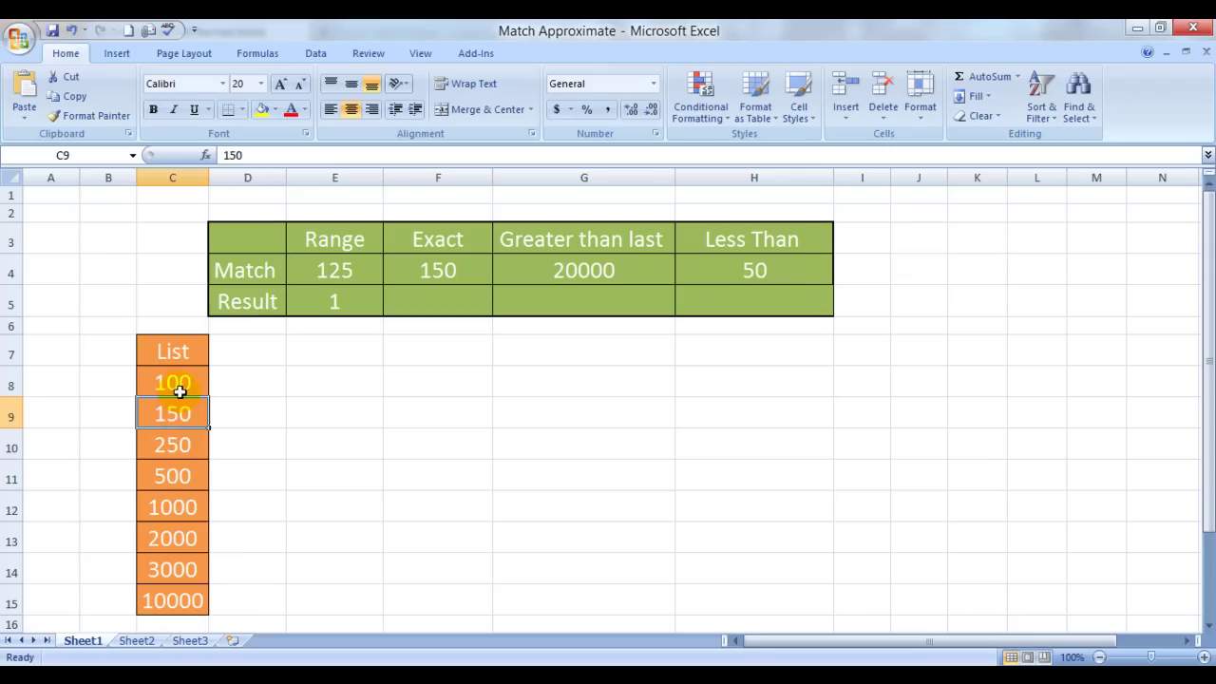
pyautogui.click(180, 382)
pyautogui.click(177, 409)
pyautogui.click(177, 382)
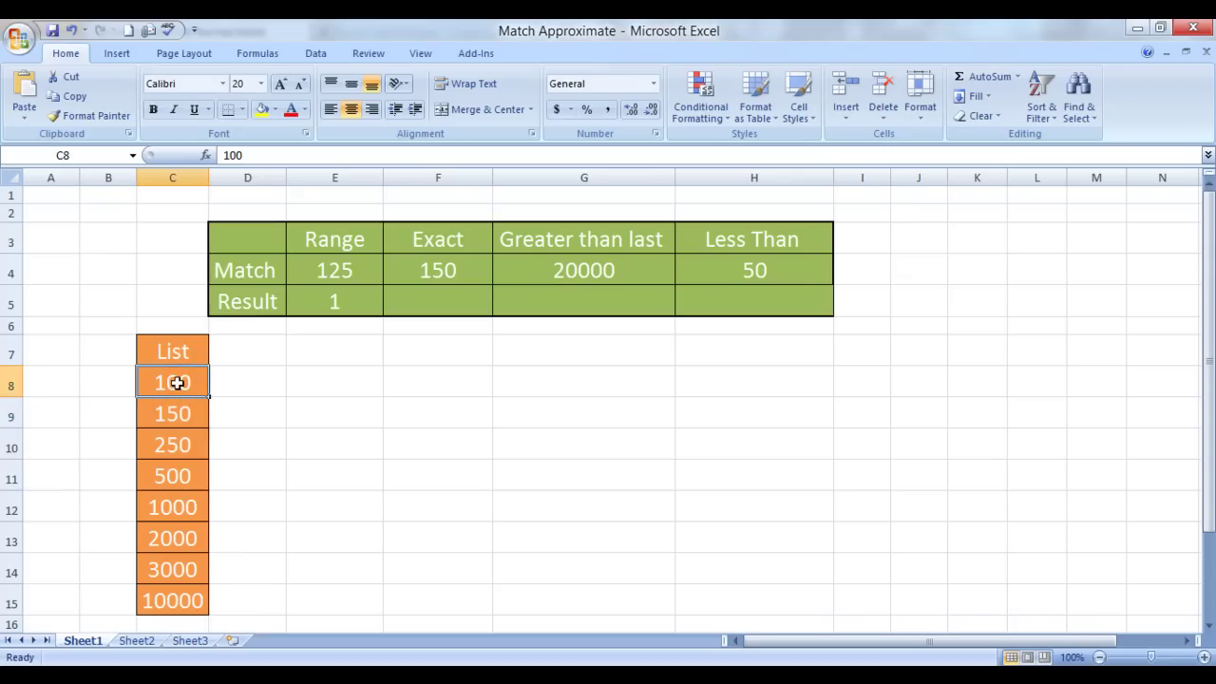
# Review E5's MATCH formula alongside the Exact and Greater than last result cells.
pyautogui.click(329, 297)
pyautogui.click(329, 296)
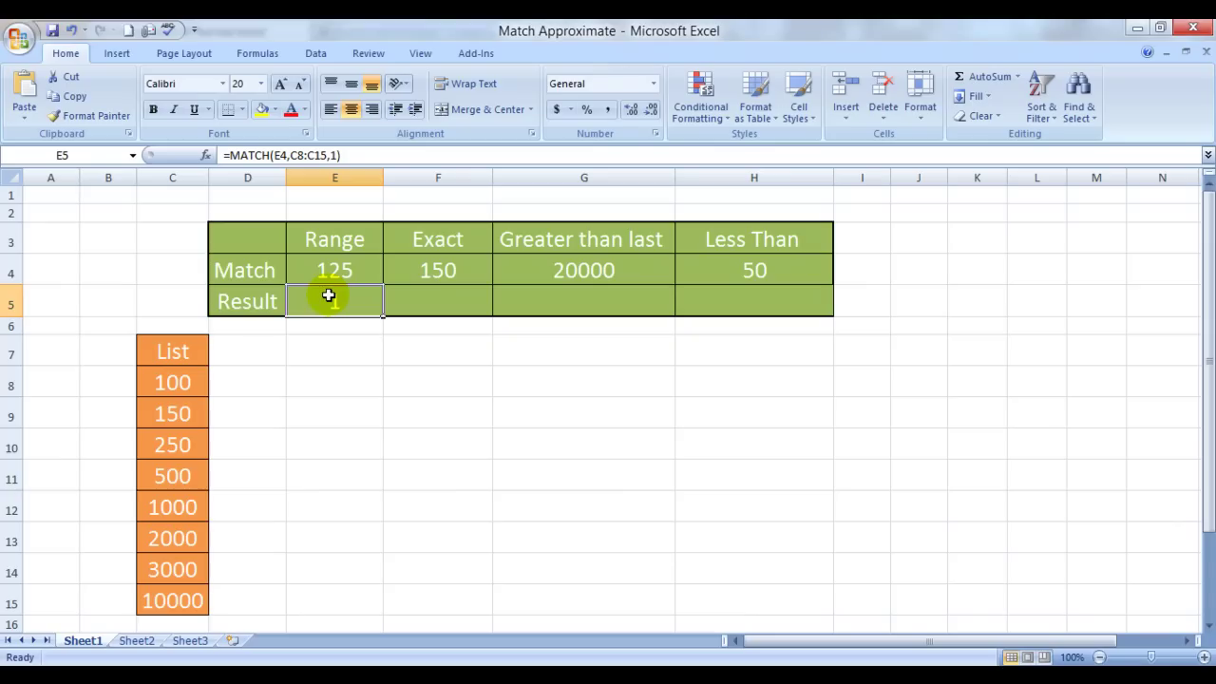
pyautogui.click(444, 297)
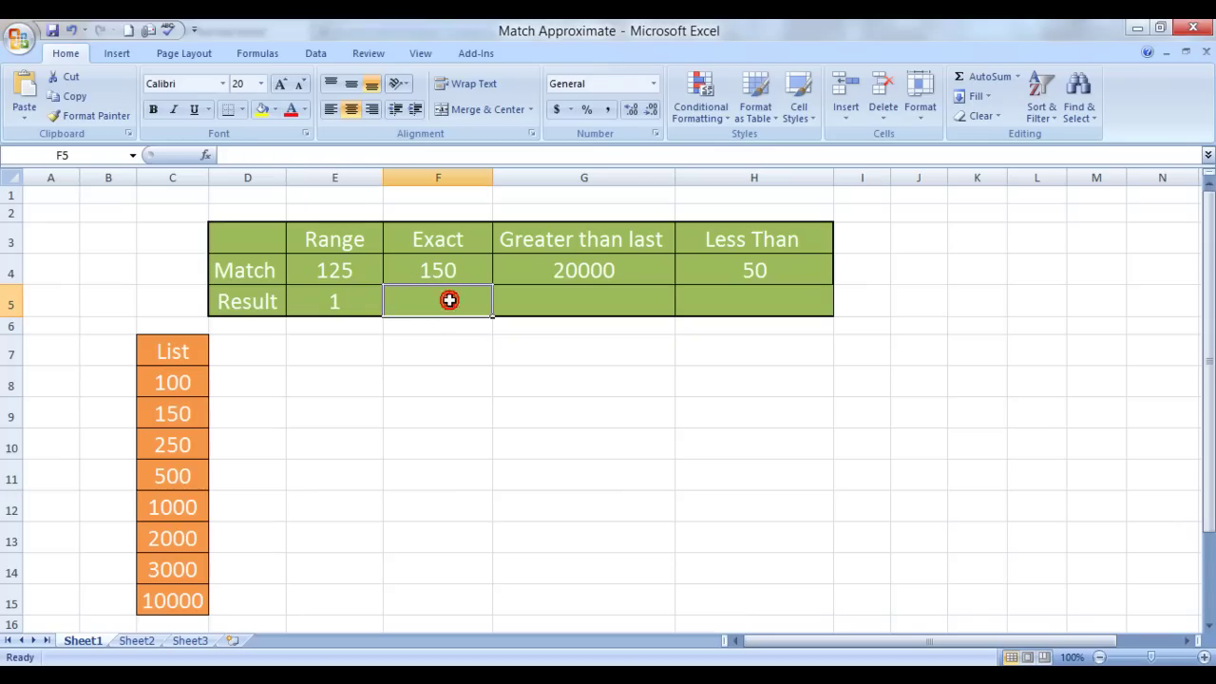
pyautogui.click(561, 298)
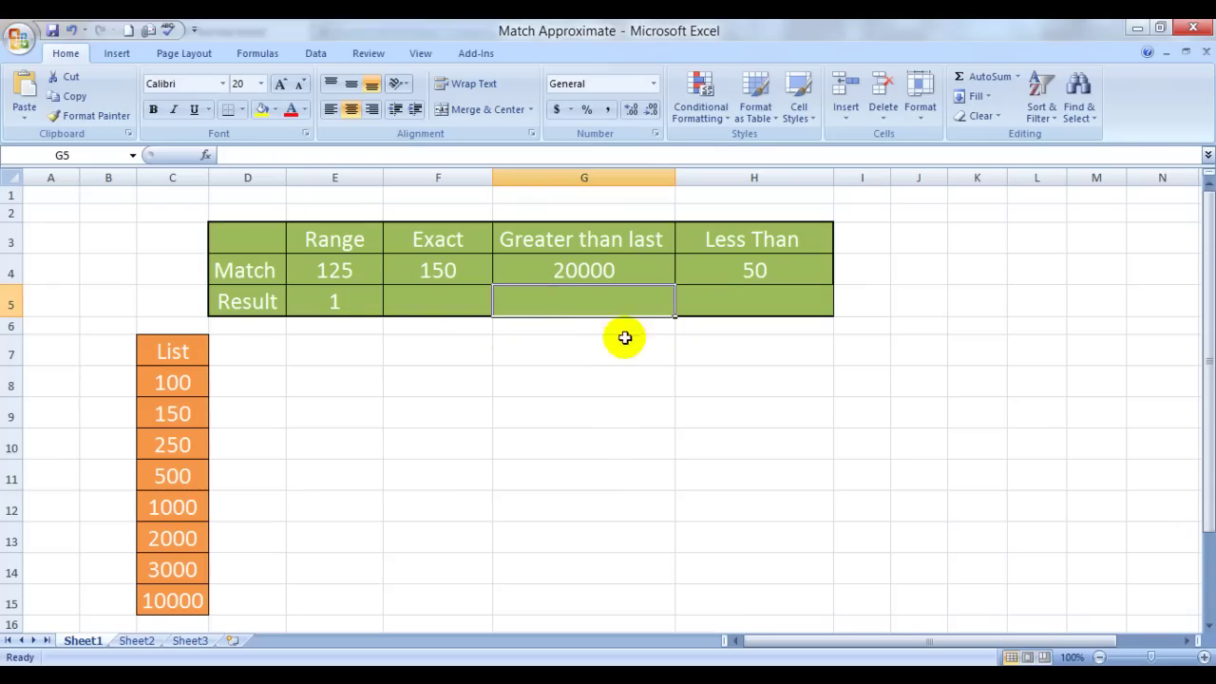
pyautogui.click(337, 304)
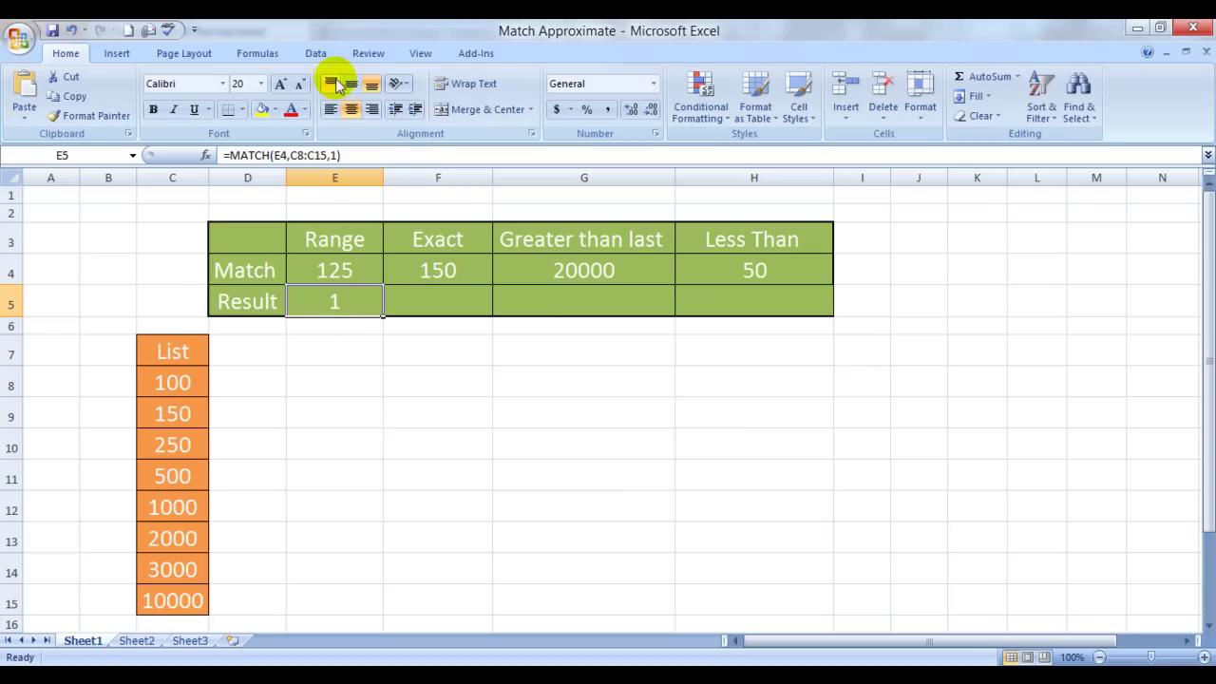
# Inspect E5's formula arguments against the lookup values 150, 20000 and 50.
pyautogui.doubleClick(347, 309)
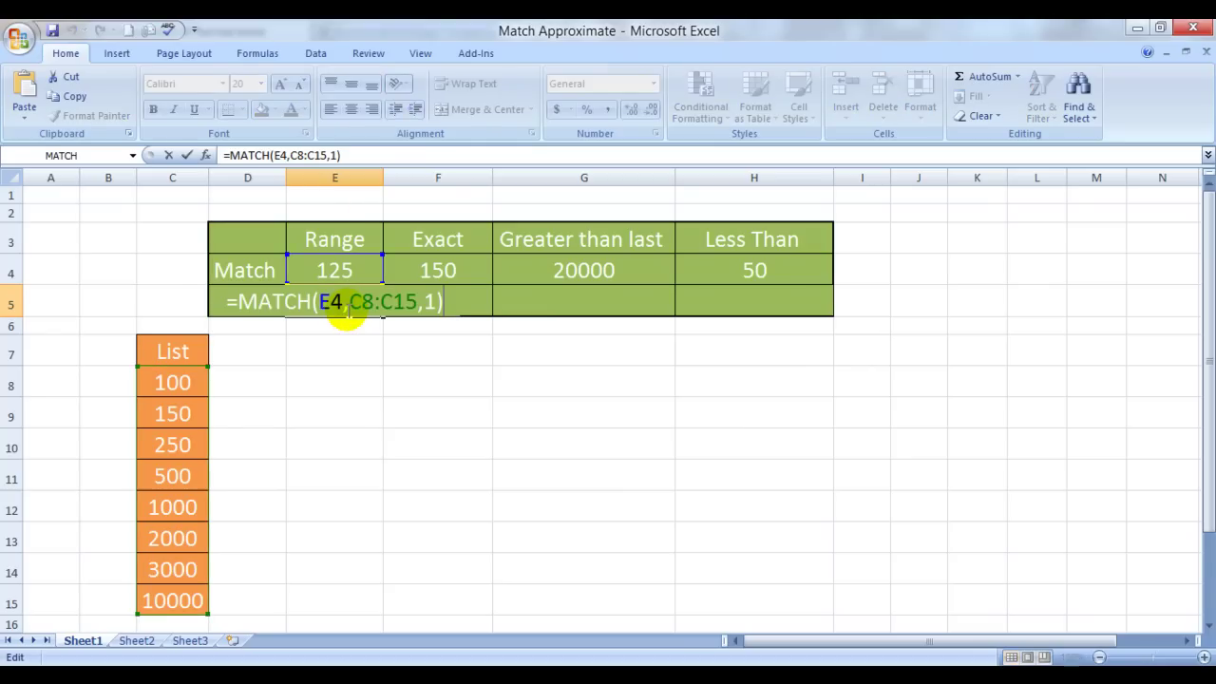
pyautogui.click(411, 302)
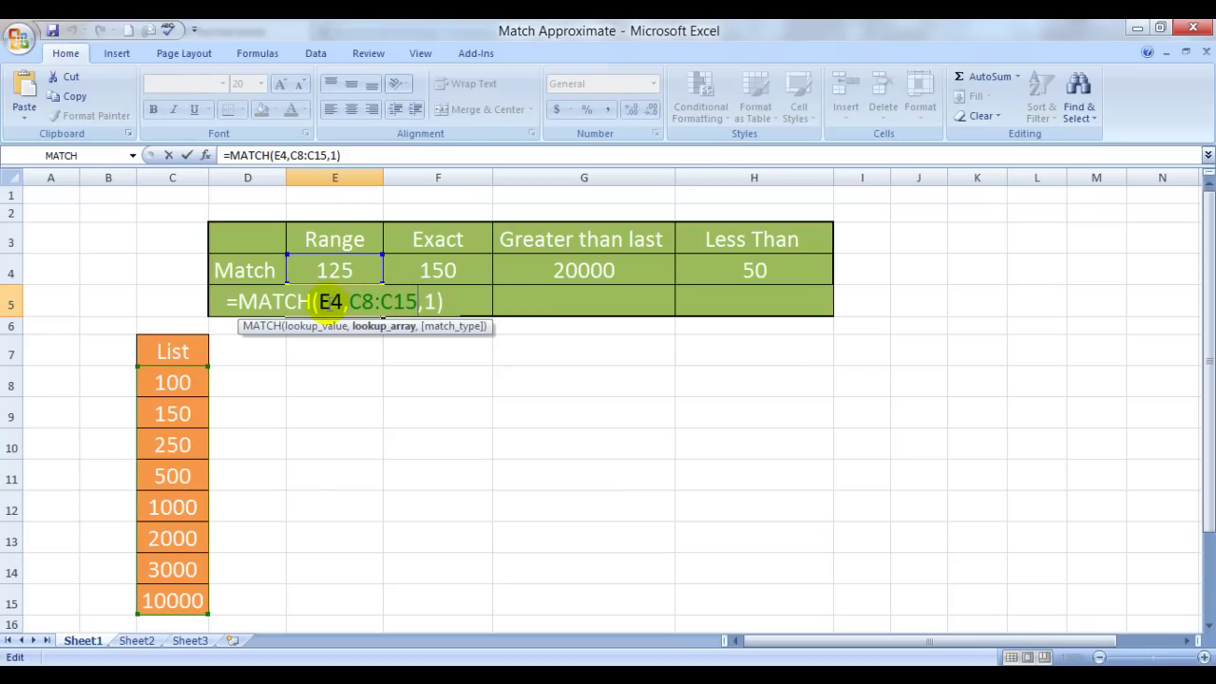
pyautogui.click(327, 302)
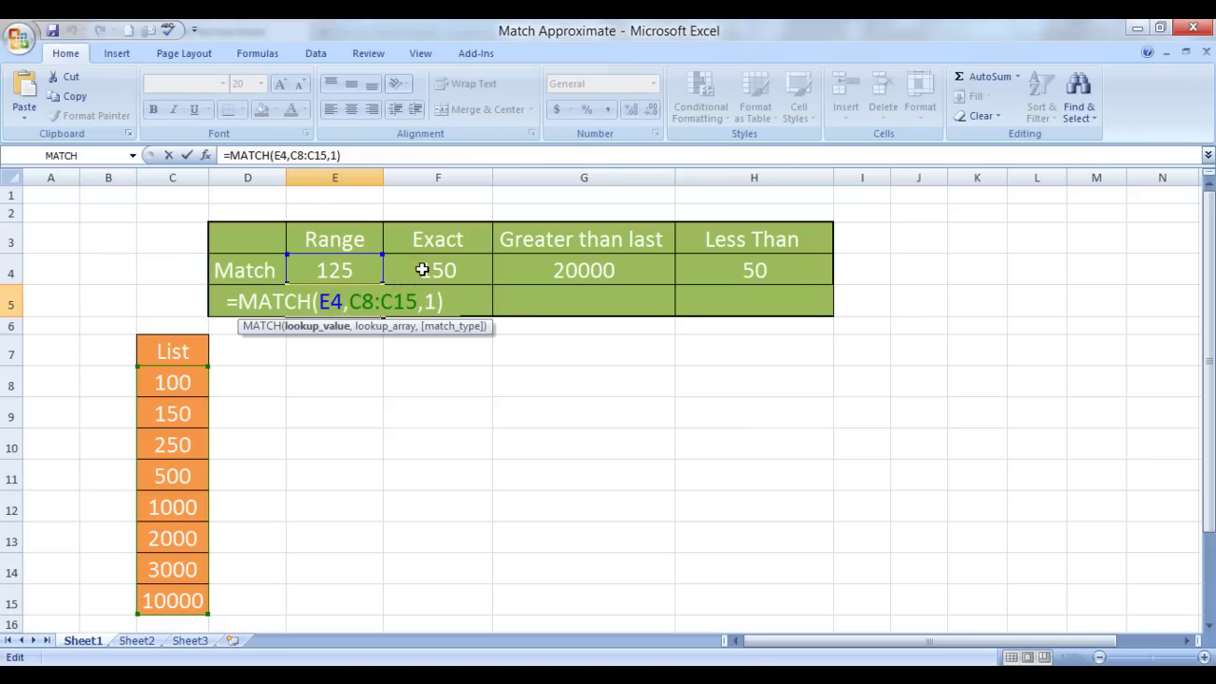
pyautogui.click(422, 270)
pyautogui.click(567, 270)
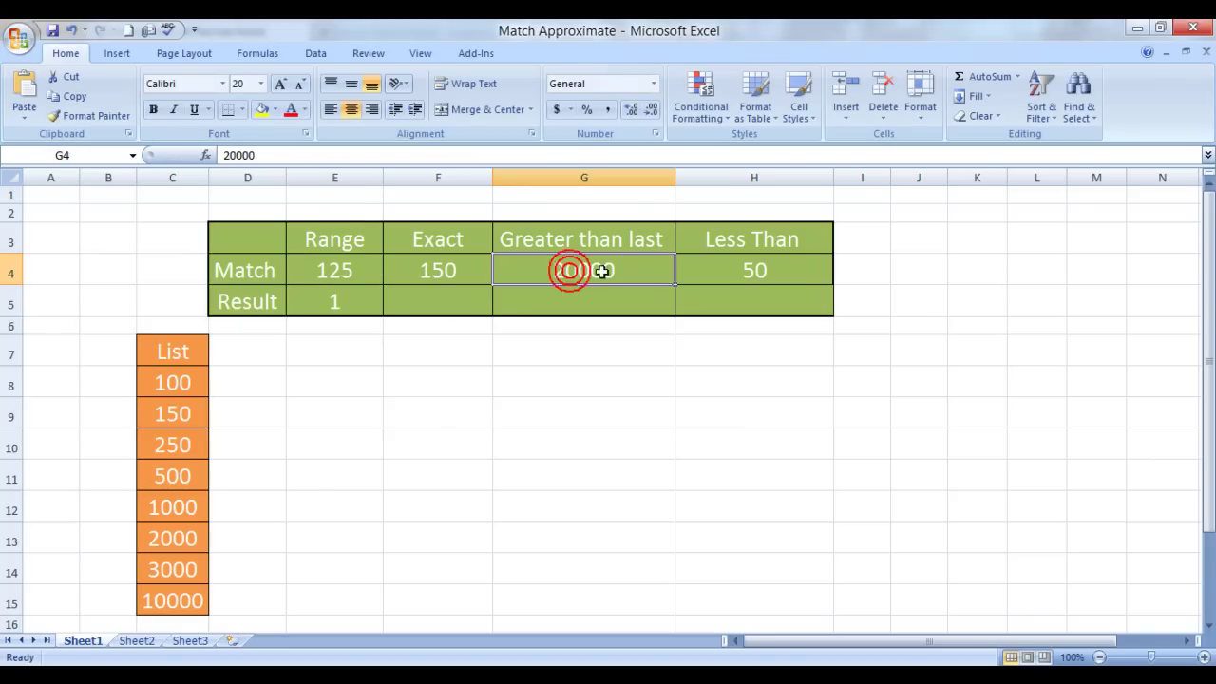
pyautogui.click(718, 267)
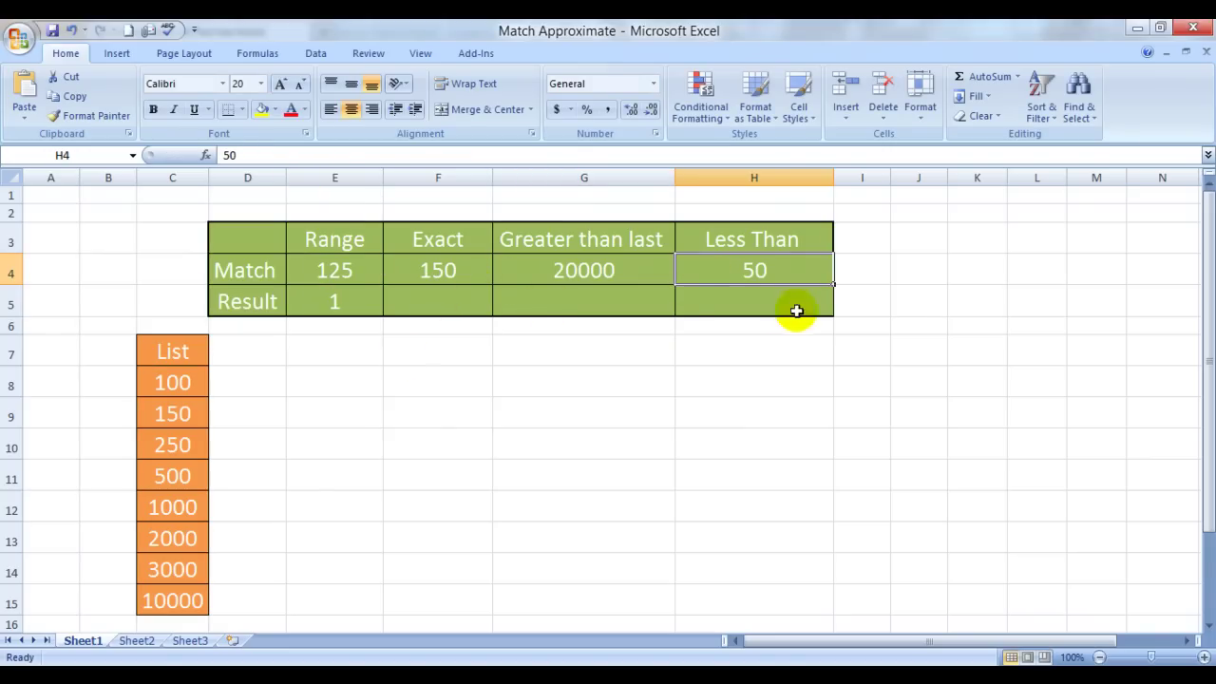
pyautogui.click(350, 301)
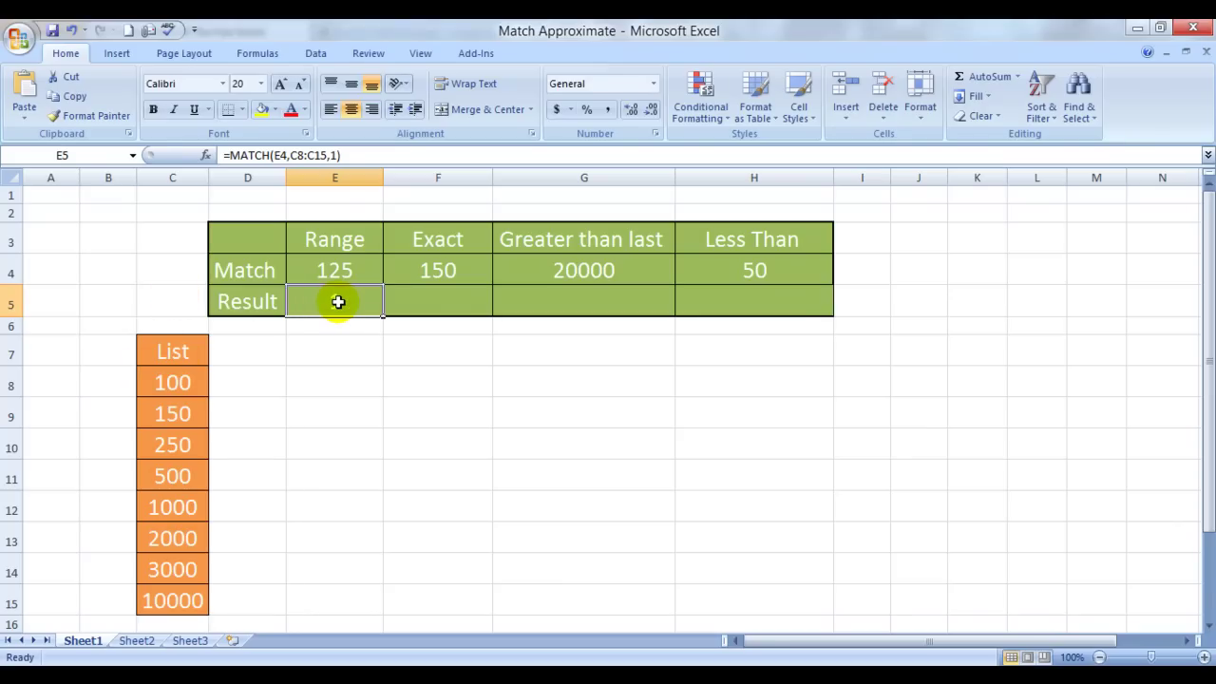
# Make the list range absolute so E5 reads =MATCH(E4,$C$8:$C$15,1).
pyautogui.doubleClick(338, 301)
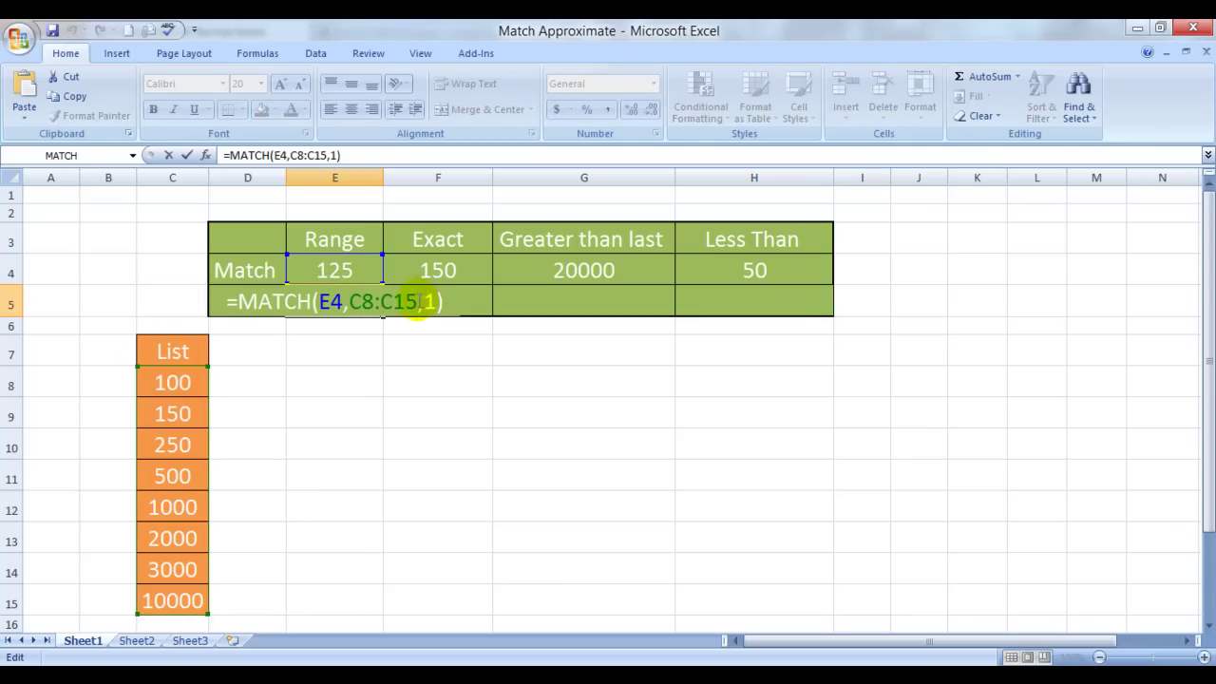
pyautogui.click(421, 302)
pyautogui.hotkey('shift', 'Left')
pyautogui.hotkey('shift', 'Left')
pyautogui.hotkey('shift', 'Left')
pyautogui.hotkey('shift', 'Left')
pyautogui.hotkey('shift', 'Left')
pyautogui.hotkey('shift', 'Left')
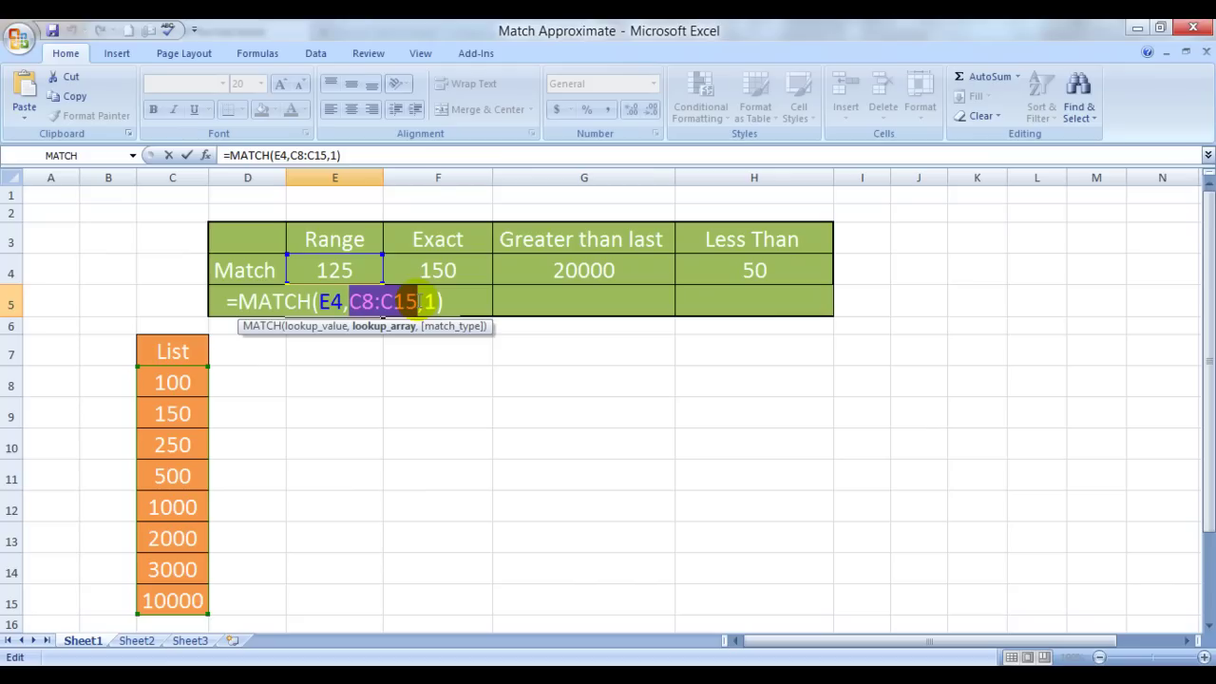
pyautogui.press('F4')
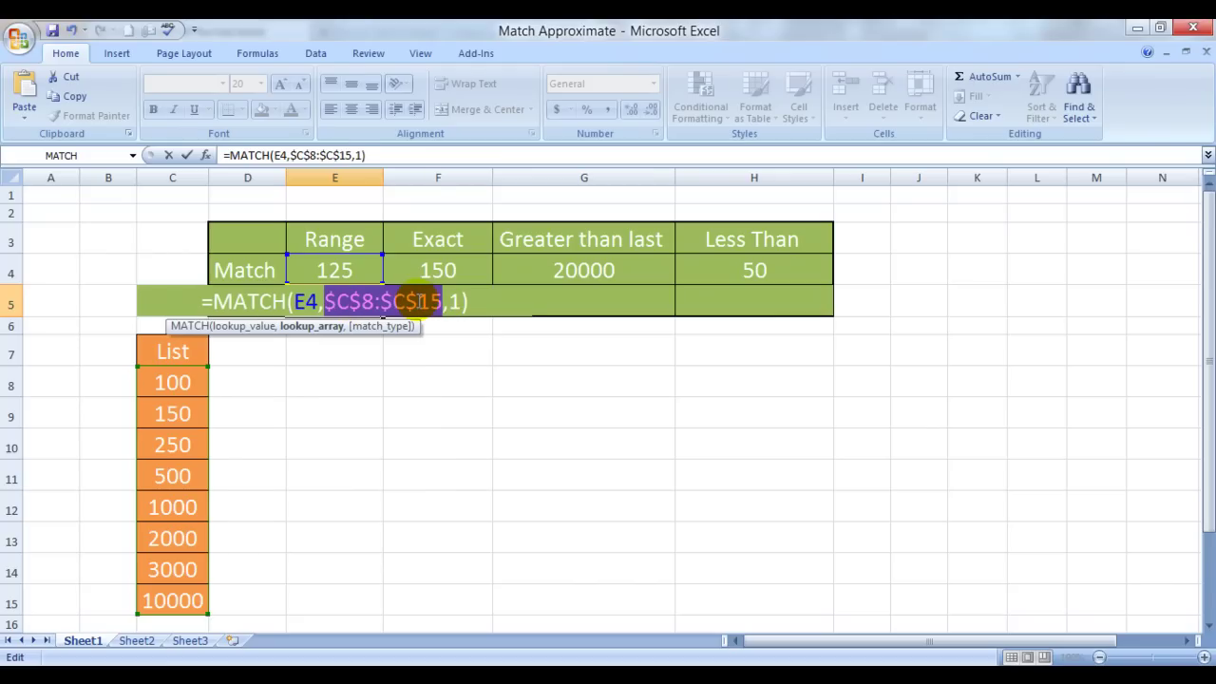
pyautogui.hotkey('ctrl', 'Return')
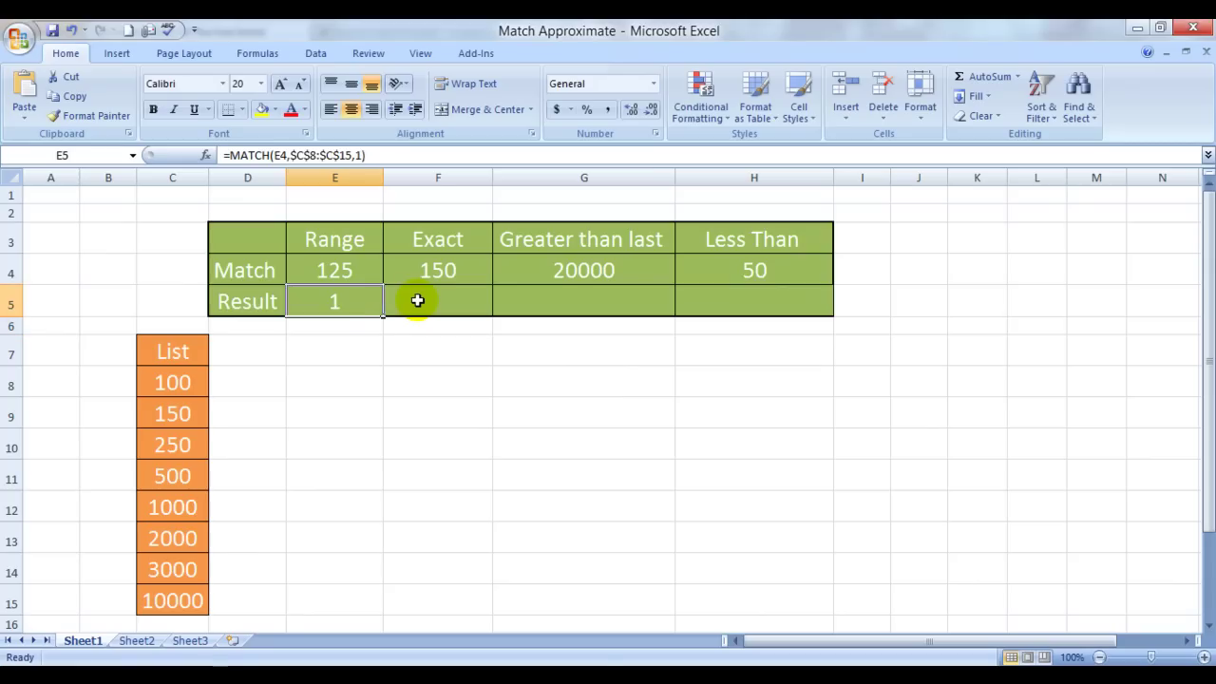
# Copy E5's MATCH formula into F5:H5, giving 2, 8 and #N/A.
pyautogui.hotkey('ctrl', 'c')
pyautogui.click(417, 300)
pyautogui.hotkey('shift', 'Right')
pyautogui.hotkey('shift', 'Right')
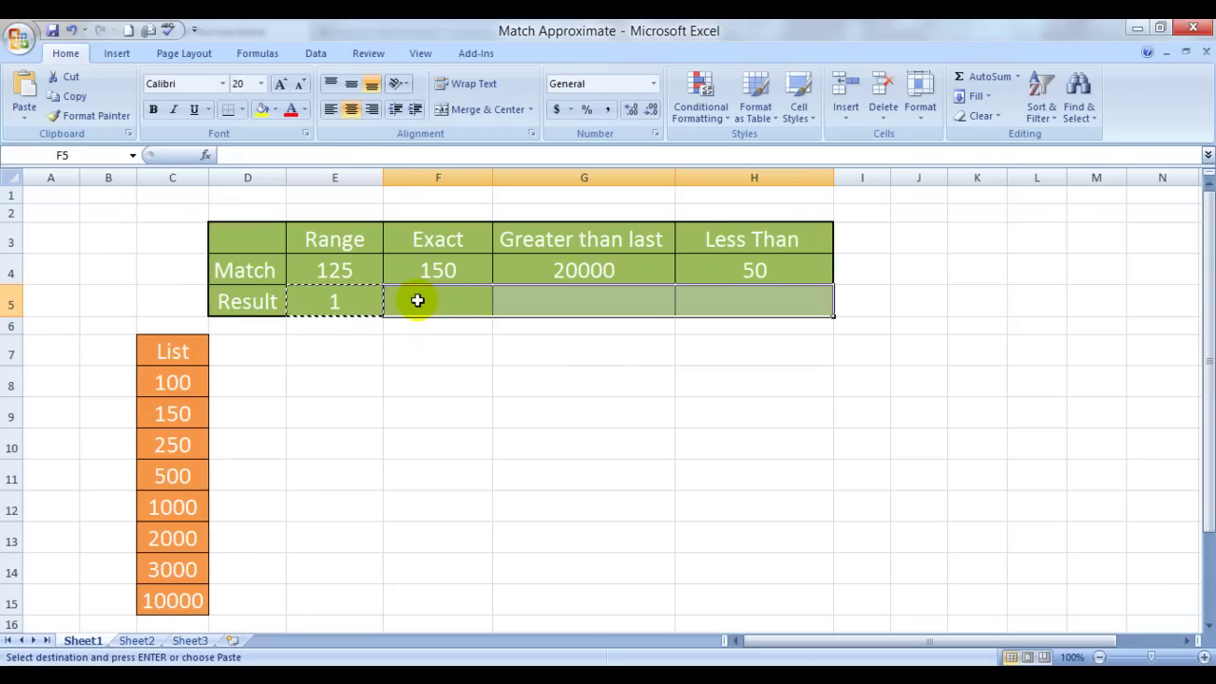
pyautogui.hotkey('ctrl', 'v')
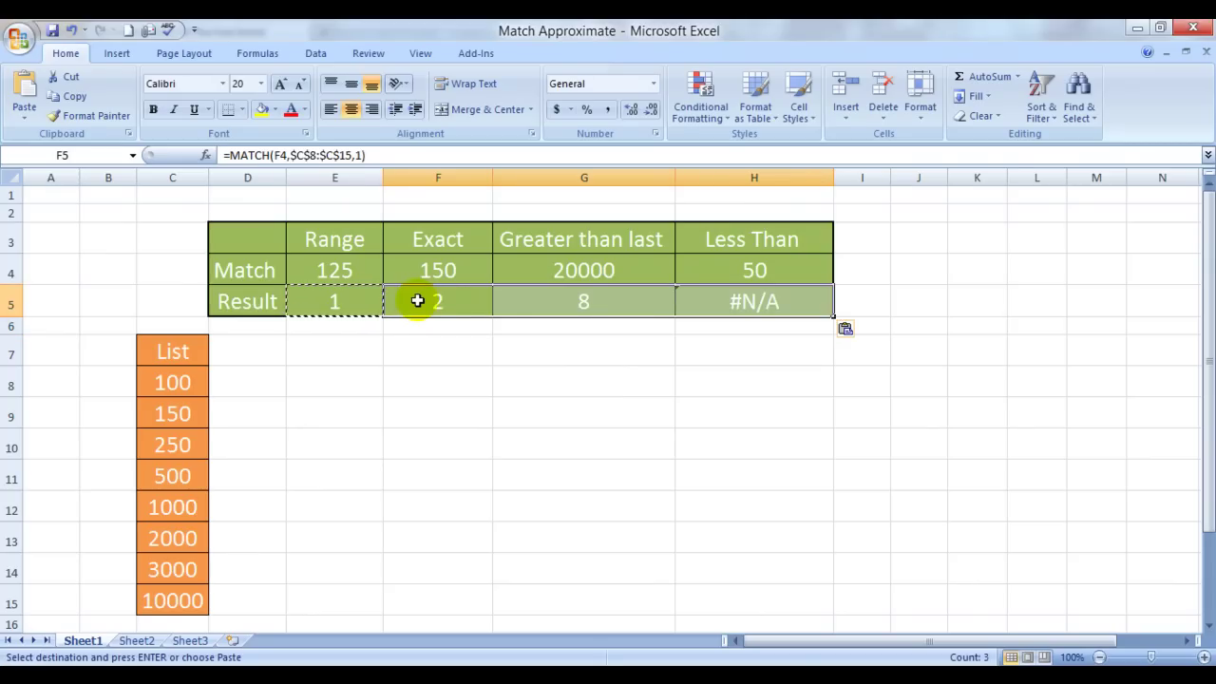
pyautogui.press('Right')
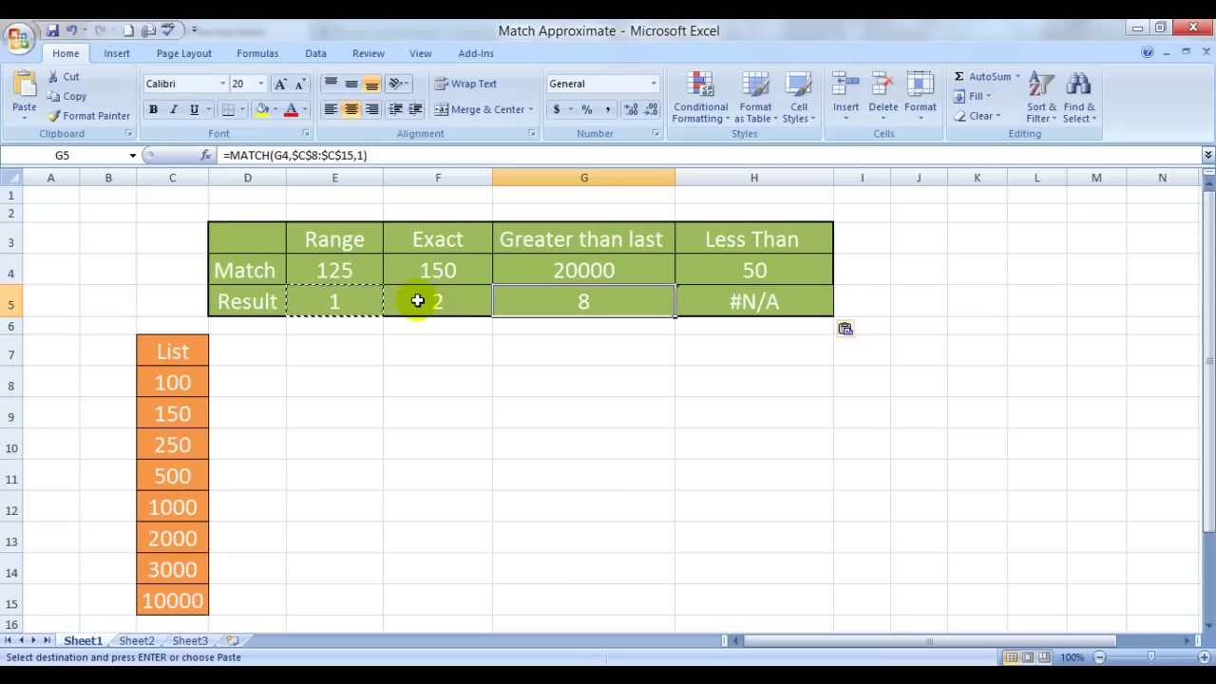
pyautogui.press('Escape')
pyautogui.press('Left')
pyautogui.press('Left')
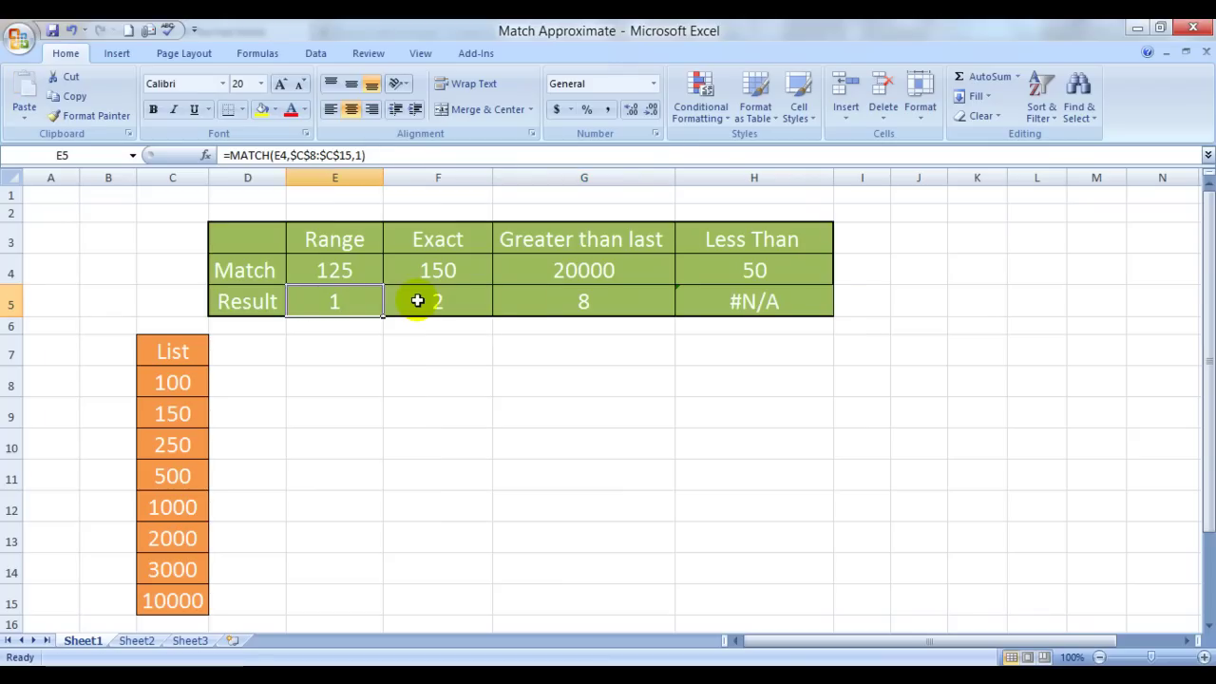
pyautogui.press('Down')
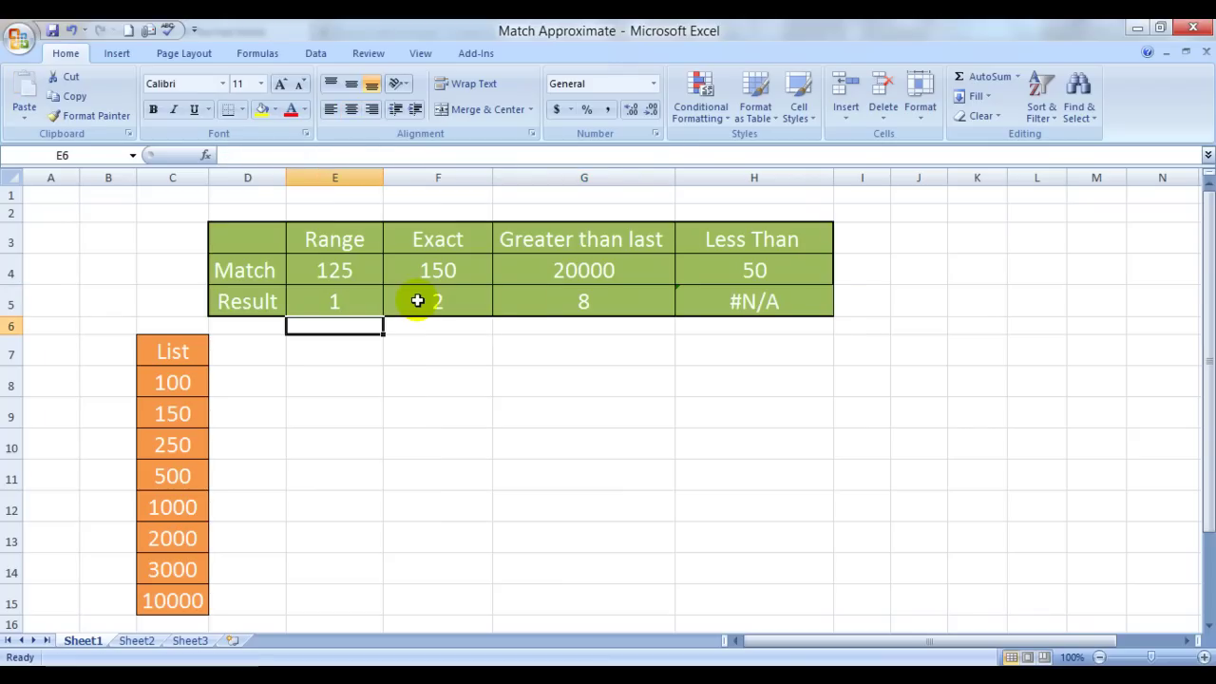
pyautogui.click(447, 300)
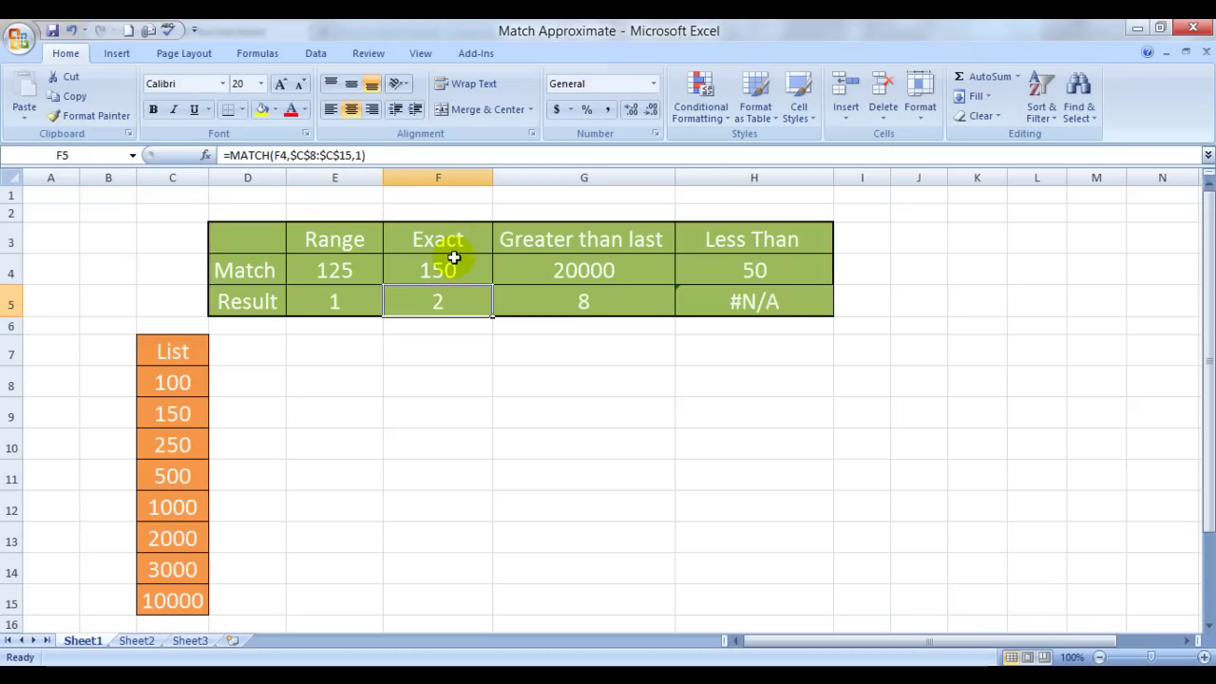
# Check the List values 100, 150, 250 and 1000 behind those results.
pyautogui.click(195, 412)
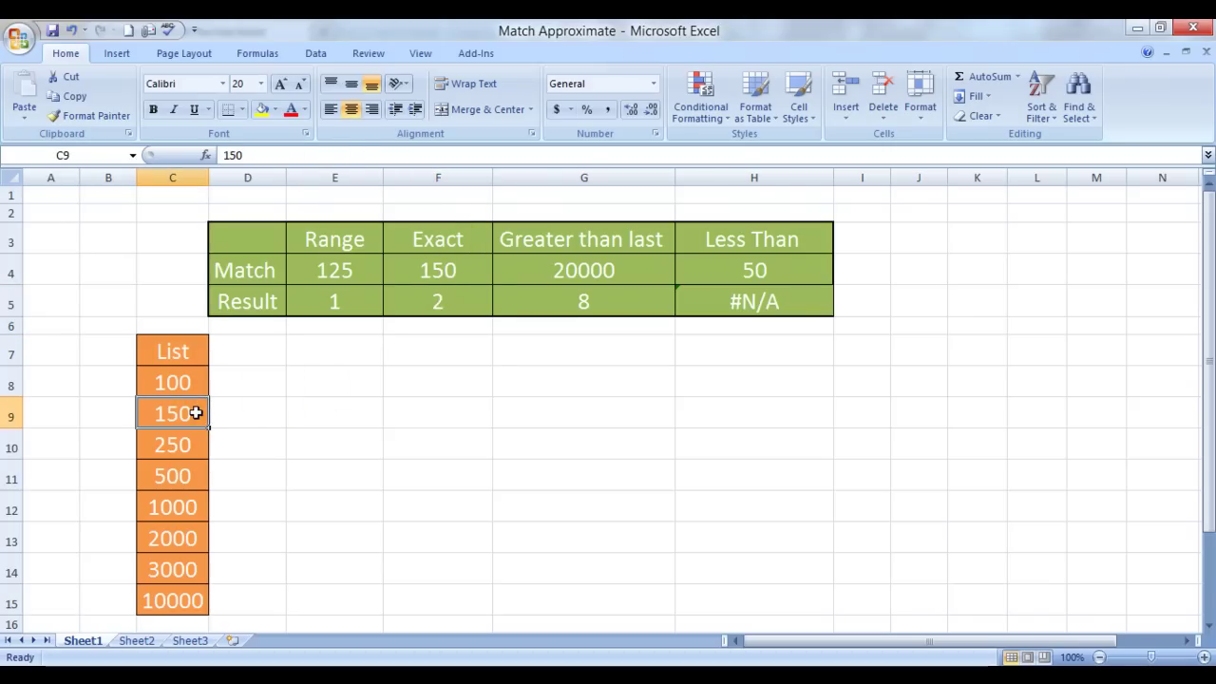
pyautogui.click(195, 408)
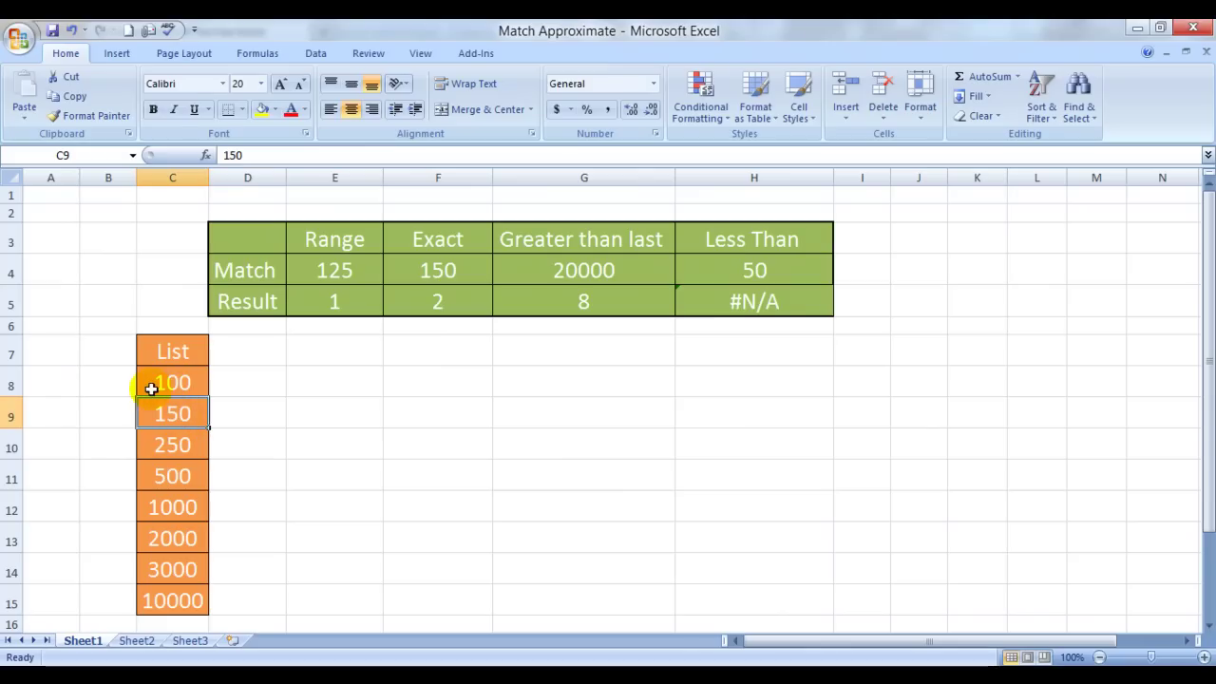
pyautogui.click(151, 388)
pyautogui.click(149, 418)
pyautogui.click(149, 442)
pyautogui.click(151, 492)
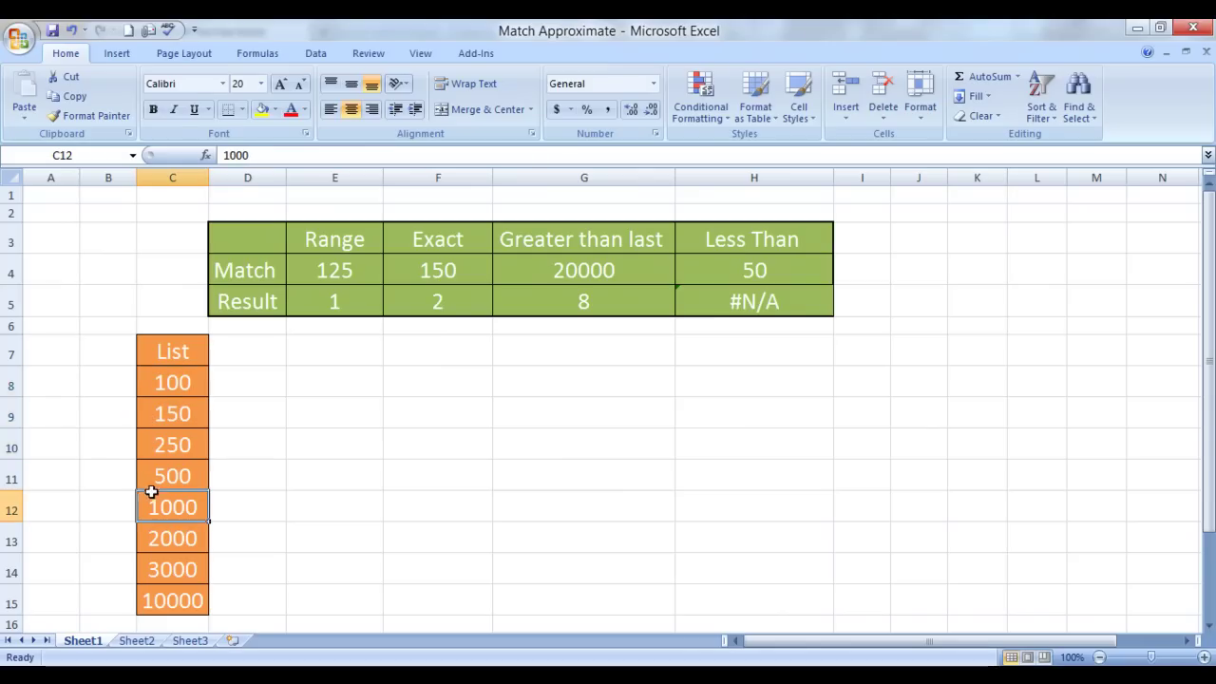
pyautogui.click(105, 379)
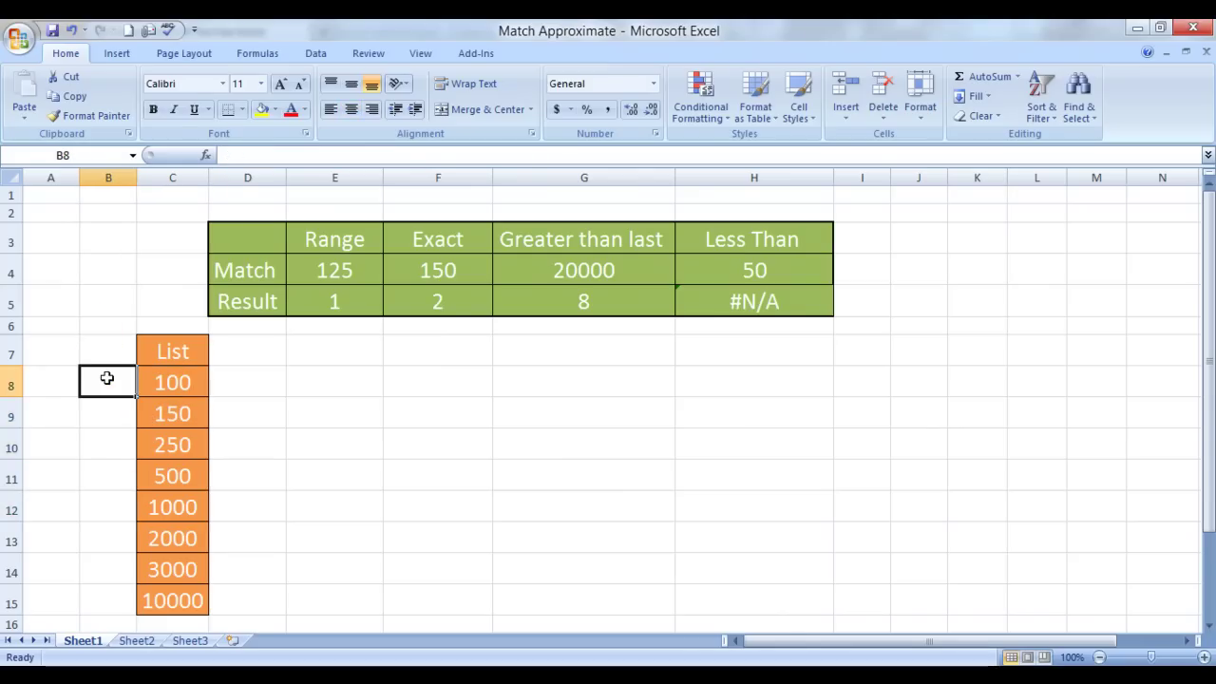
pyautogui.write('1')
pyautogui.press('Return')
pyautogui.write('2')
pyautogui.press('Return')
pyautogui.write('4')
pyautogui.press('Return')
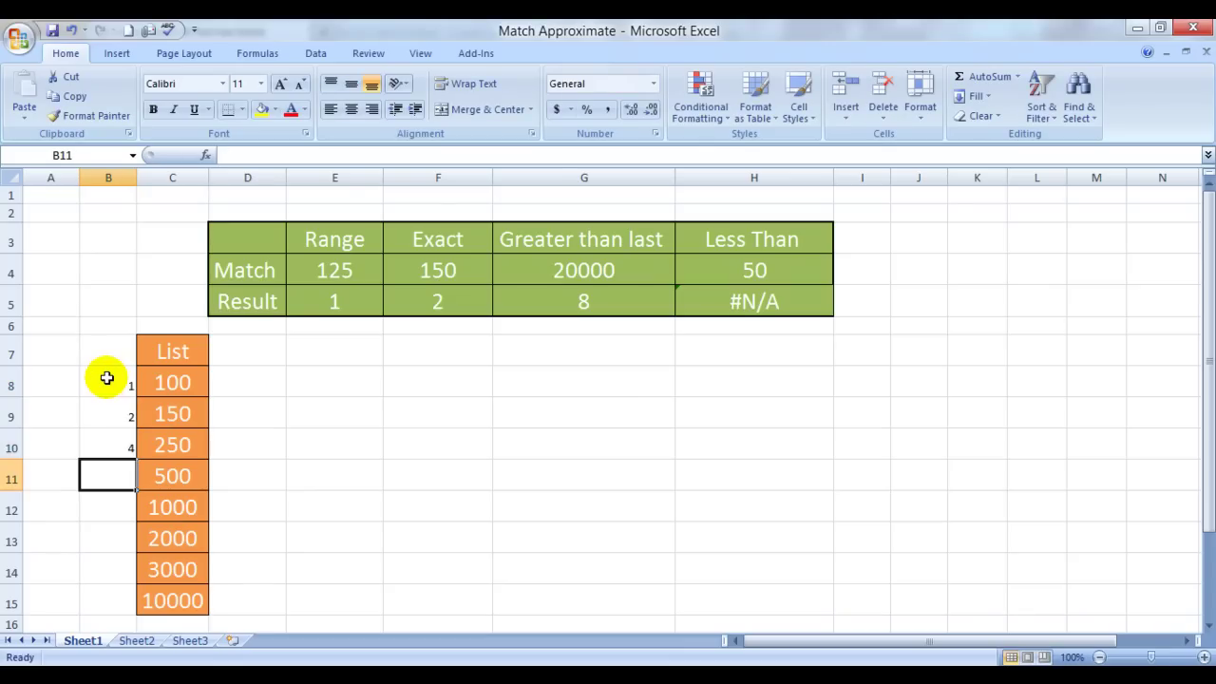
pyautogui.press('Up')
pyautogui.write('3')
pyautogui.press('Return')
pyautogui.write('4')
pyautogui.press('Return')
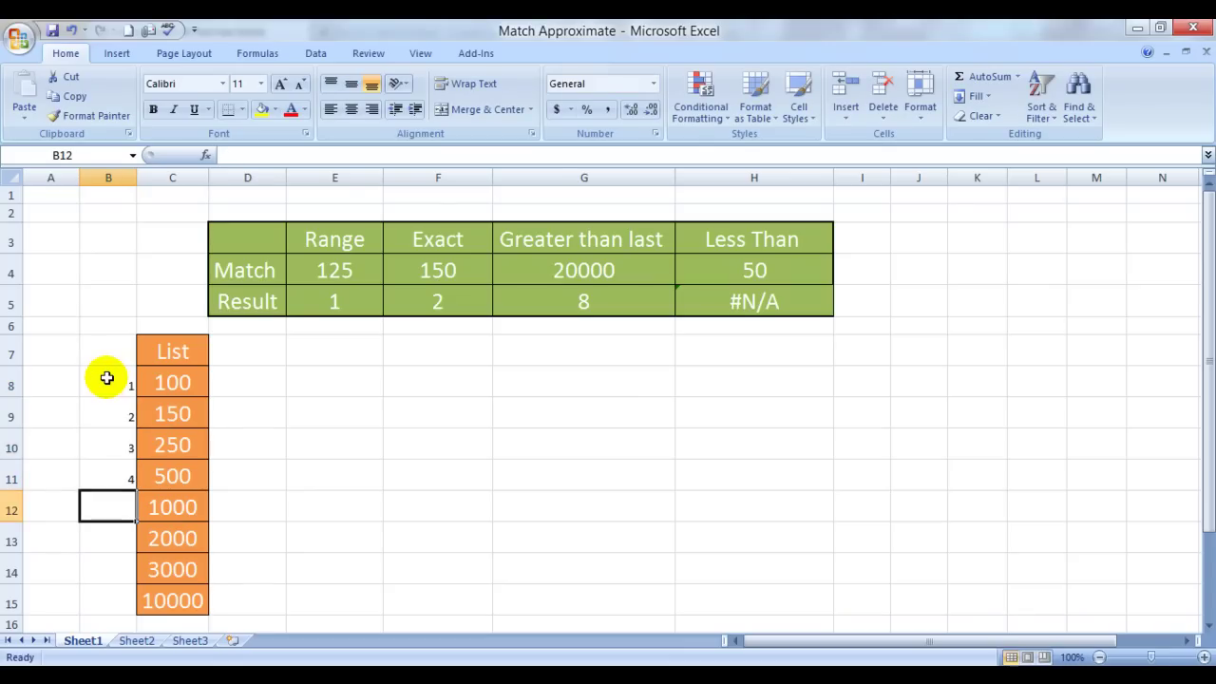
pyautogui.write('5')
pyautogui.press('Return')
pyautogui.write('6')
pyautogui.press('Return')
pyautogui.write('7')
pyautogui.press('Return')
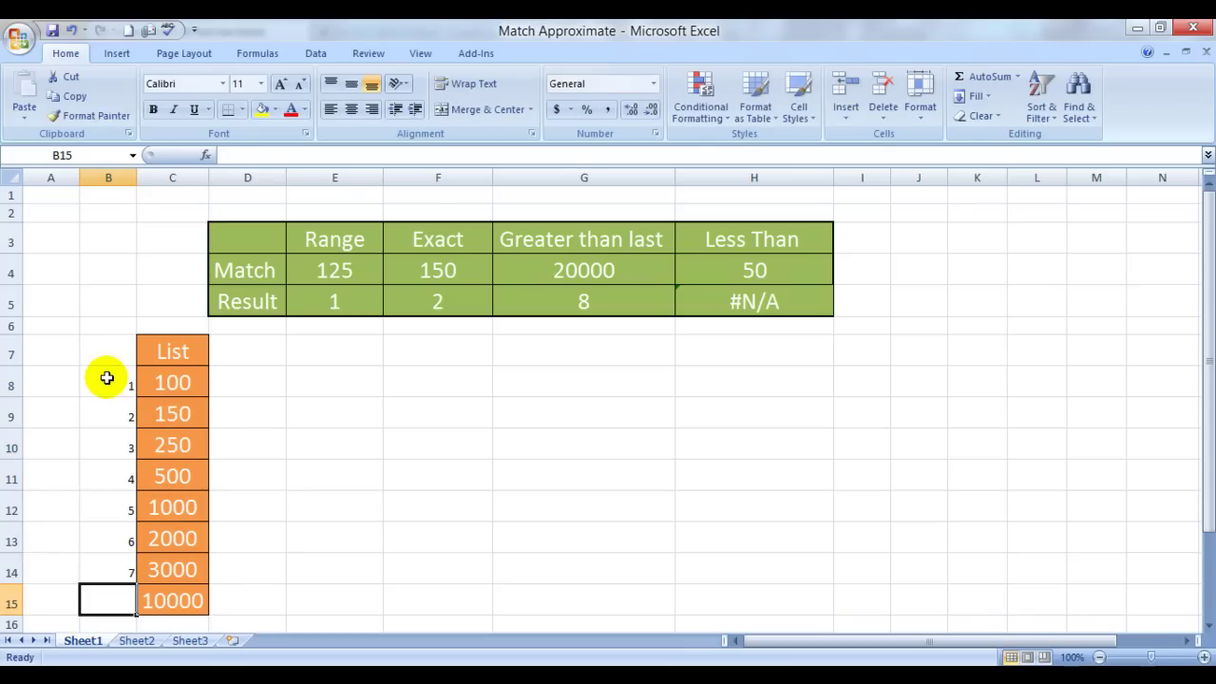
pyautogui.write('8')
pyautogui.press('Return')
pyautogui.press('Up')
pyautogui.press('Up')
pyautogui.press('Up')
pyautogui.press('Up')
pyautogui.press('Up')
pyautogui.press('Up')
pyautogui.press('Up')
pyautogui.press('Up')
pyautogui.press('Up')
pyautogui.press('Right')
pyautogui.press('Right')
pyautogui.press('Right')
pyautogui.press('Right')
pyautogui.press('Right')
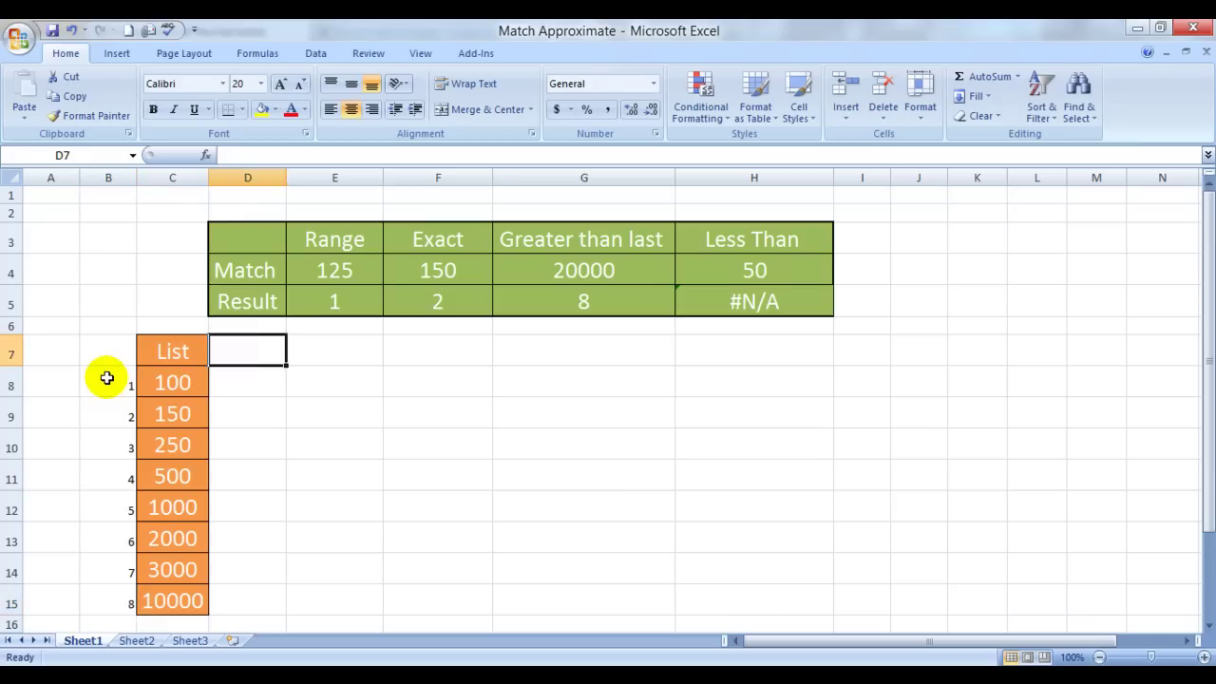
pyautogui.press('Up')
pyautogui.press('Up')
pyautogui.press('Up')
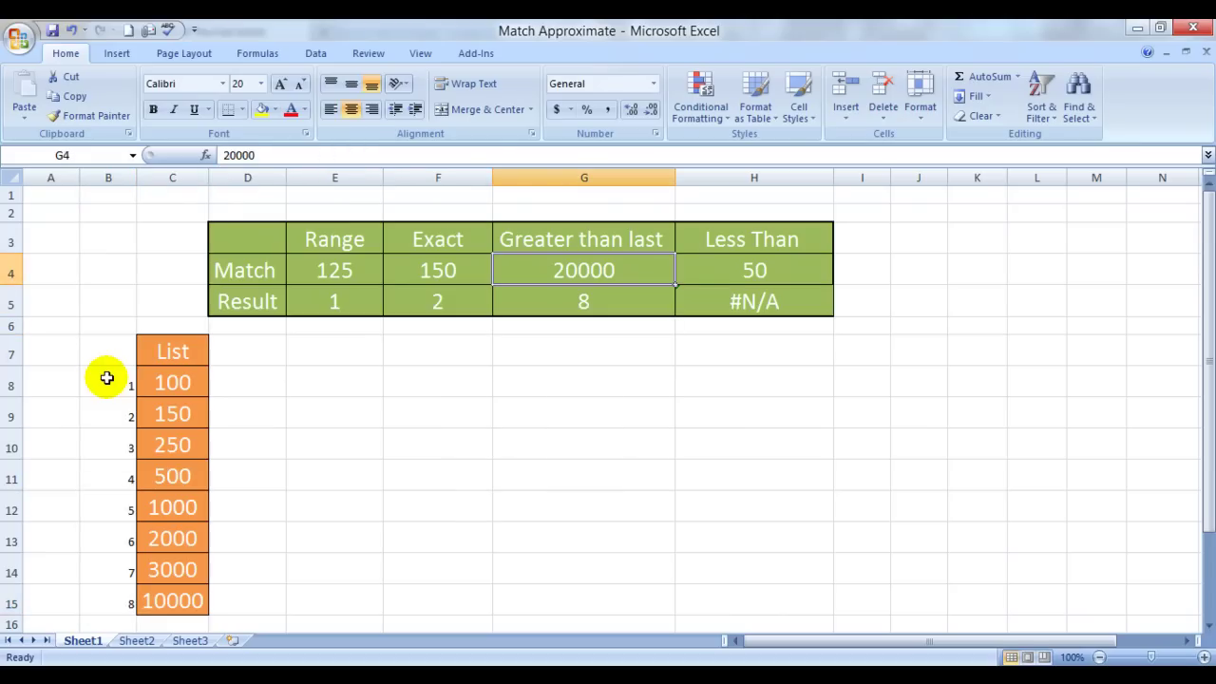
pyautogui.click(200, 599)
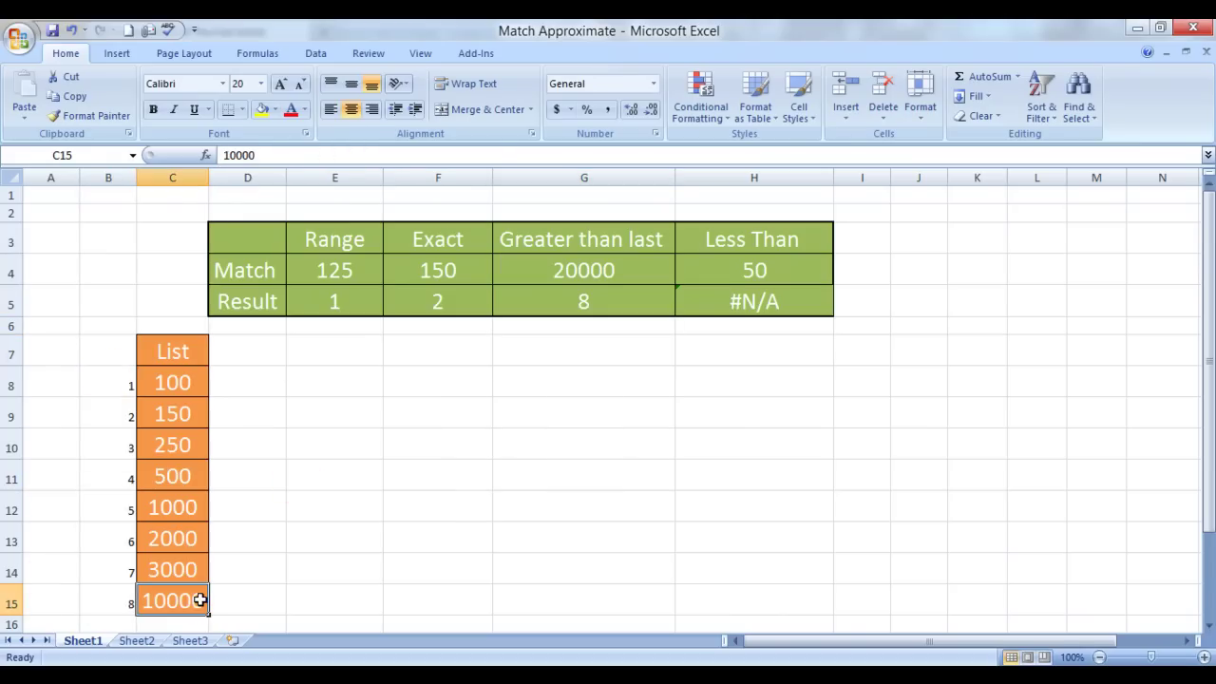
pyautogui.click(199, 600)
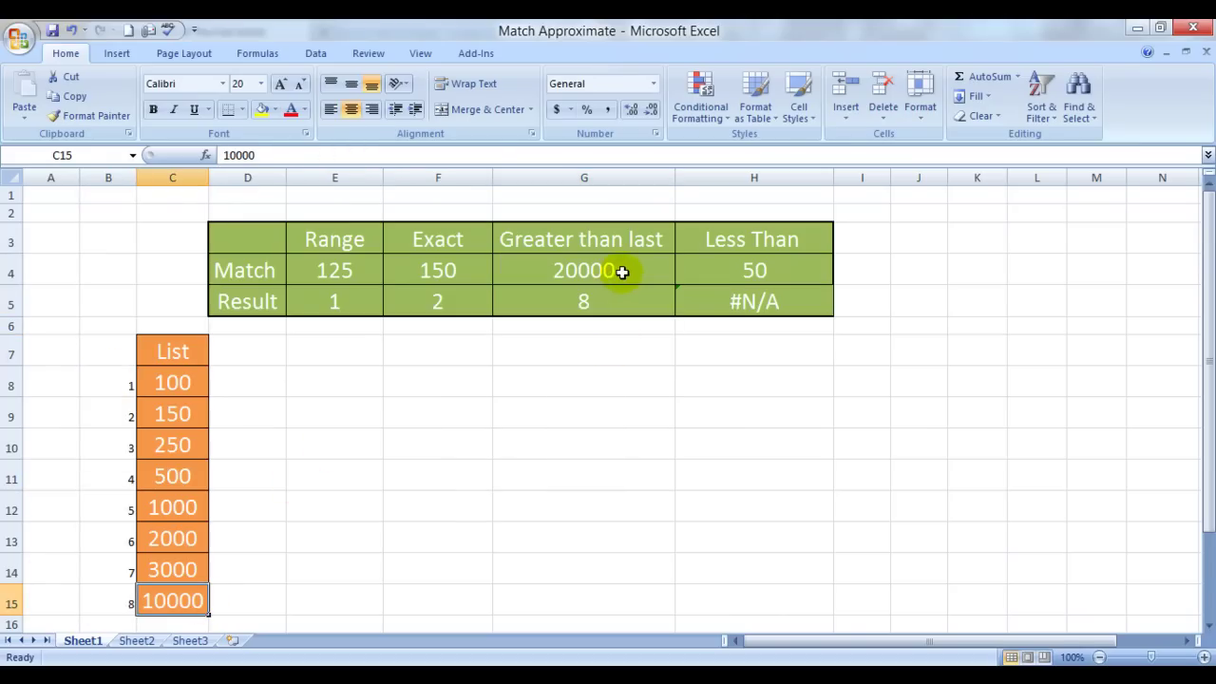
pyautogui.click(620, 271)
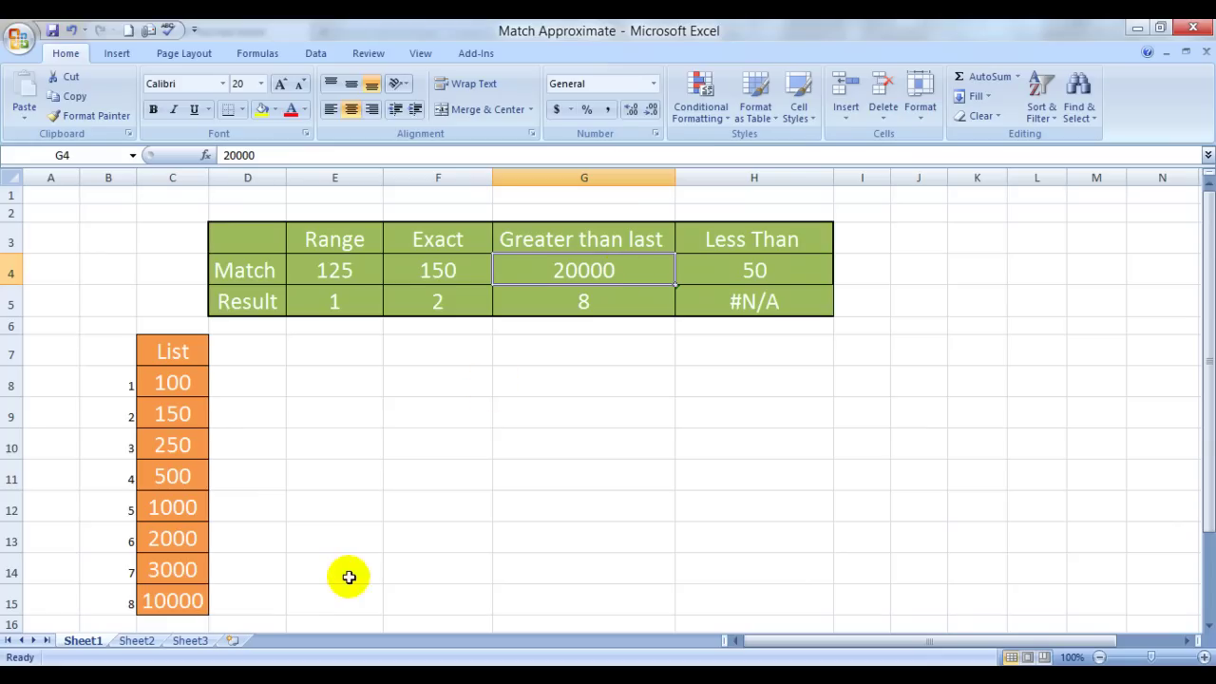
pyautogui.click(175, 604)
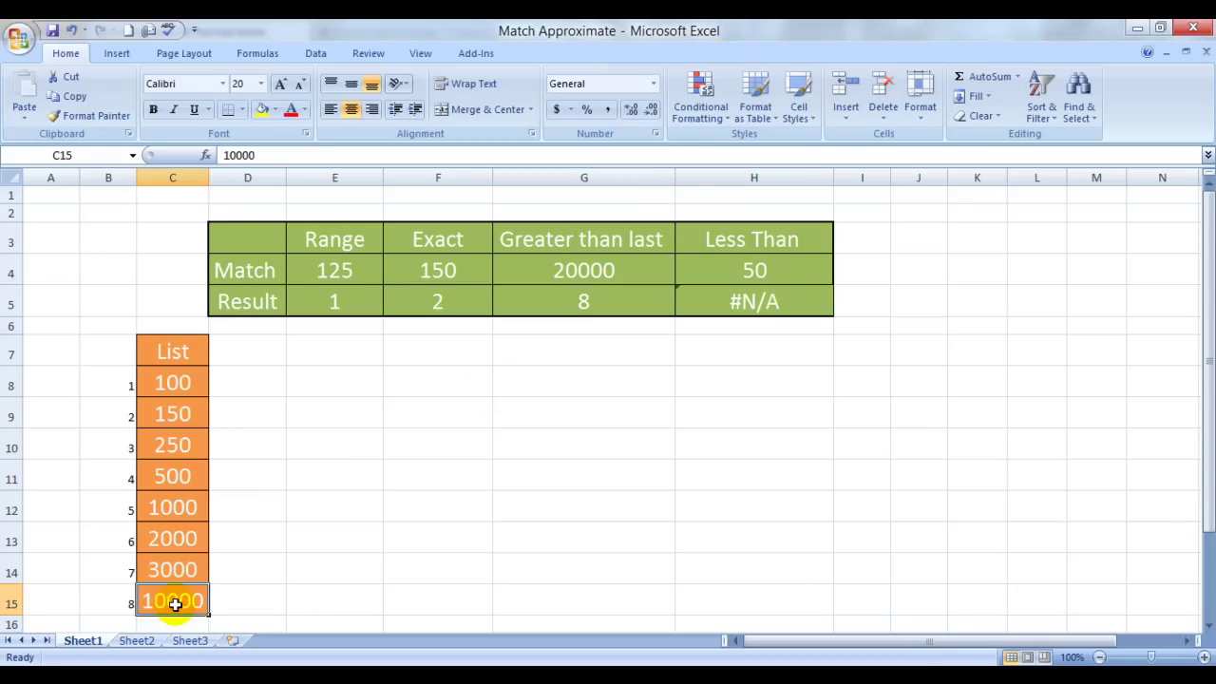
pyautogui.click(771, 266)
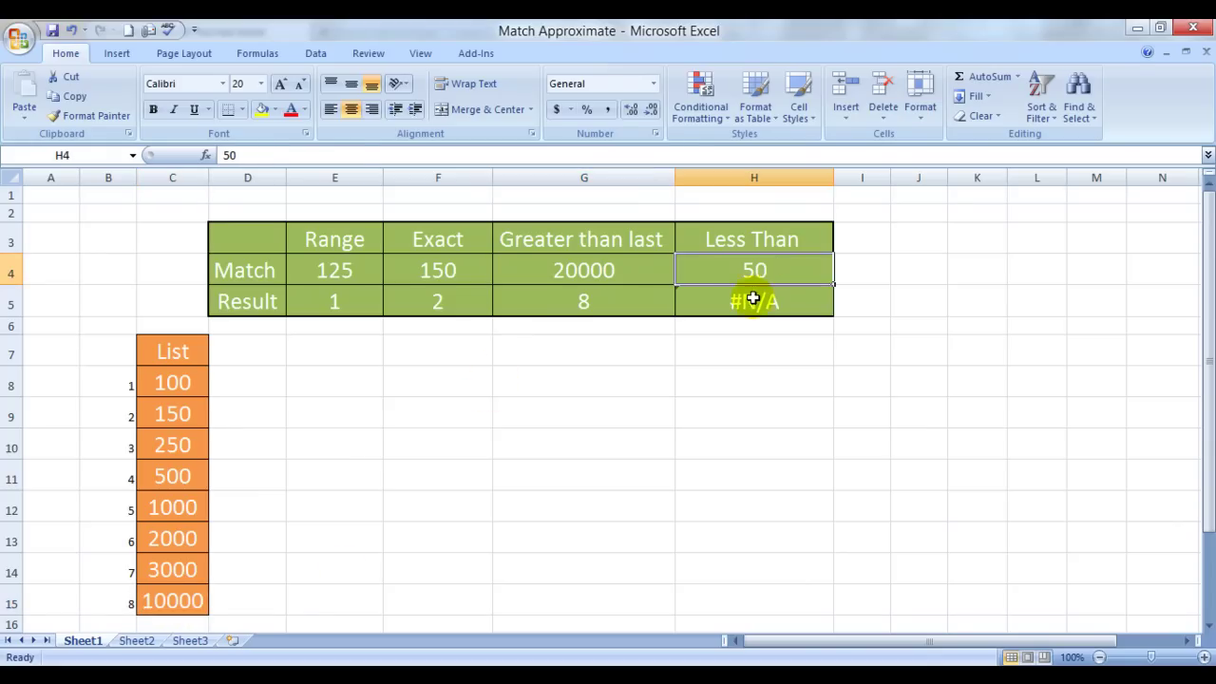
pyautogui.click(752, 299)
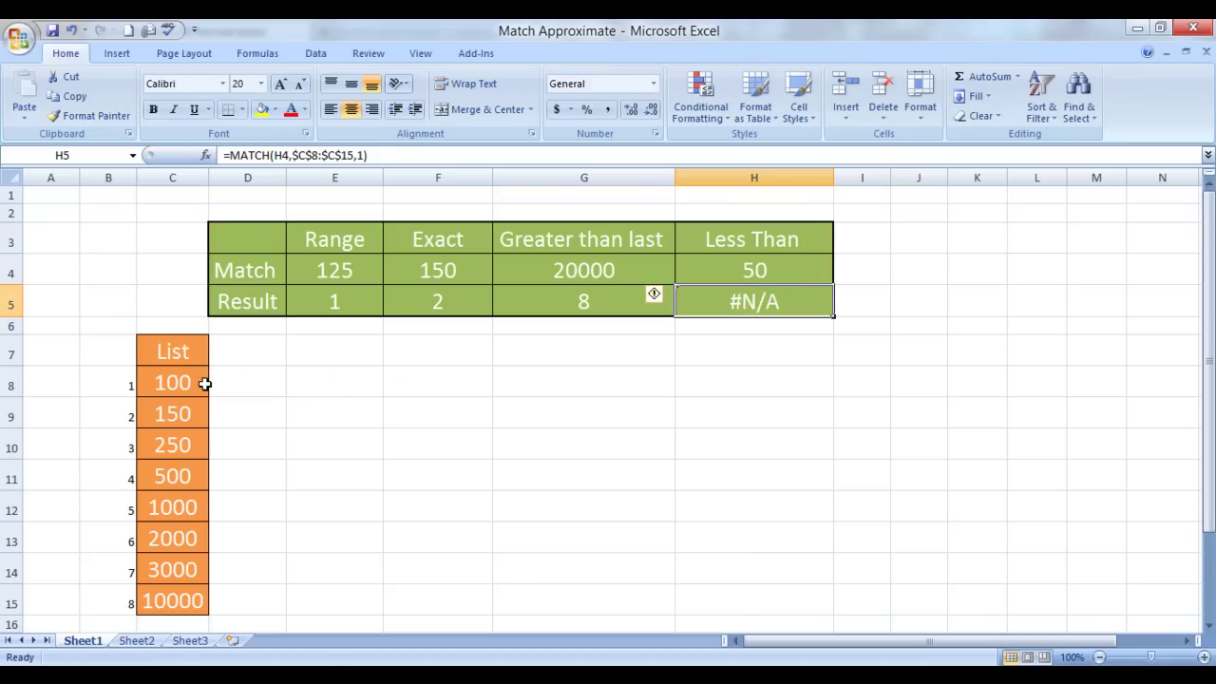
pyautogui.click(203, 383)
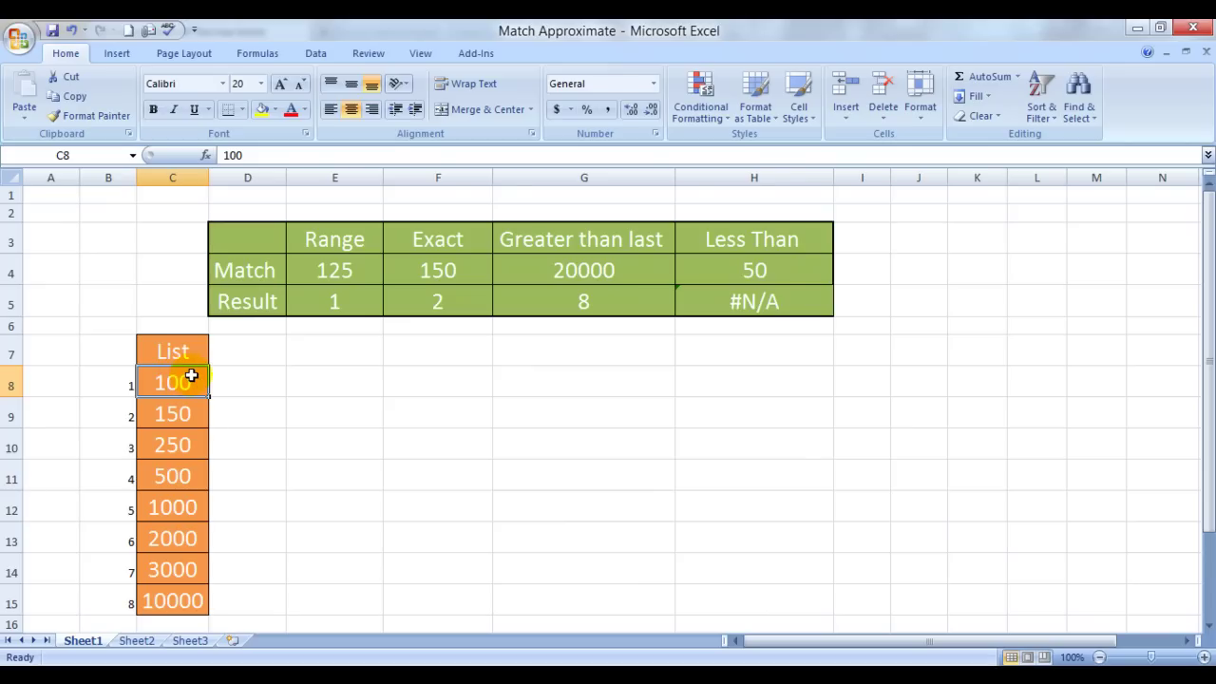
pyautogui.click(734, 263)
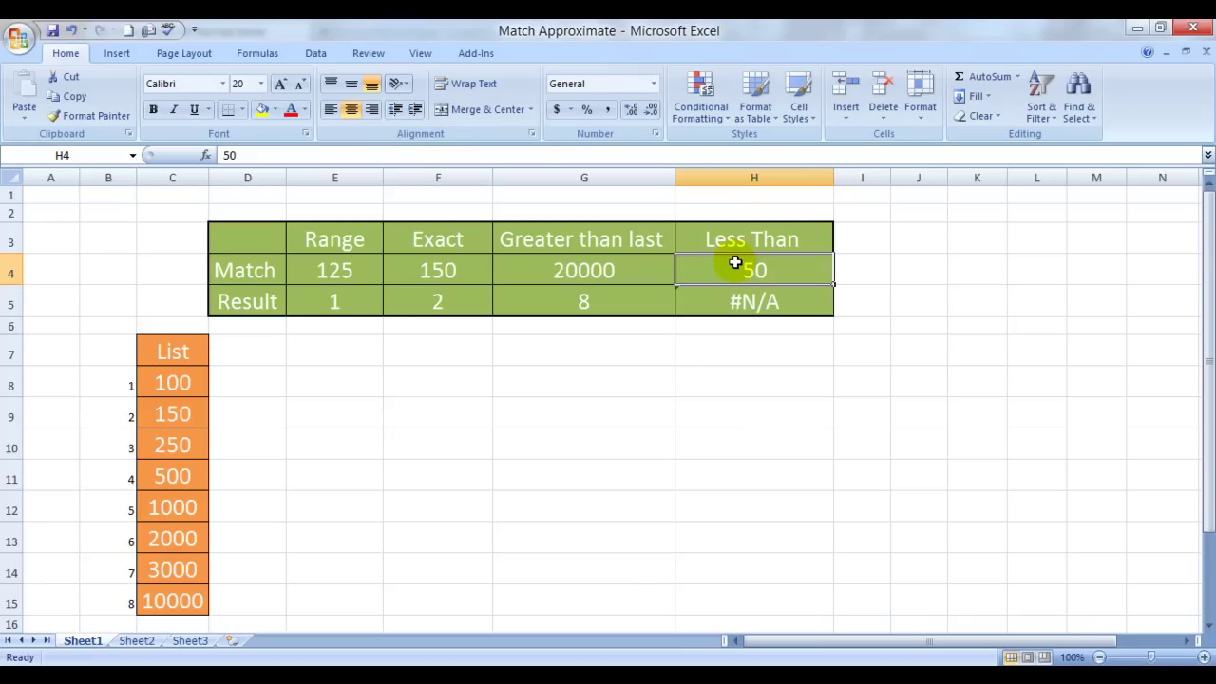
pyautogui.press('Down')
pyautogui.press('Down')
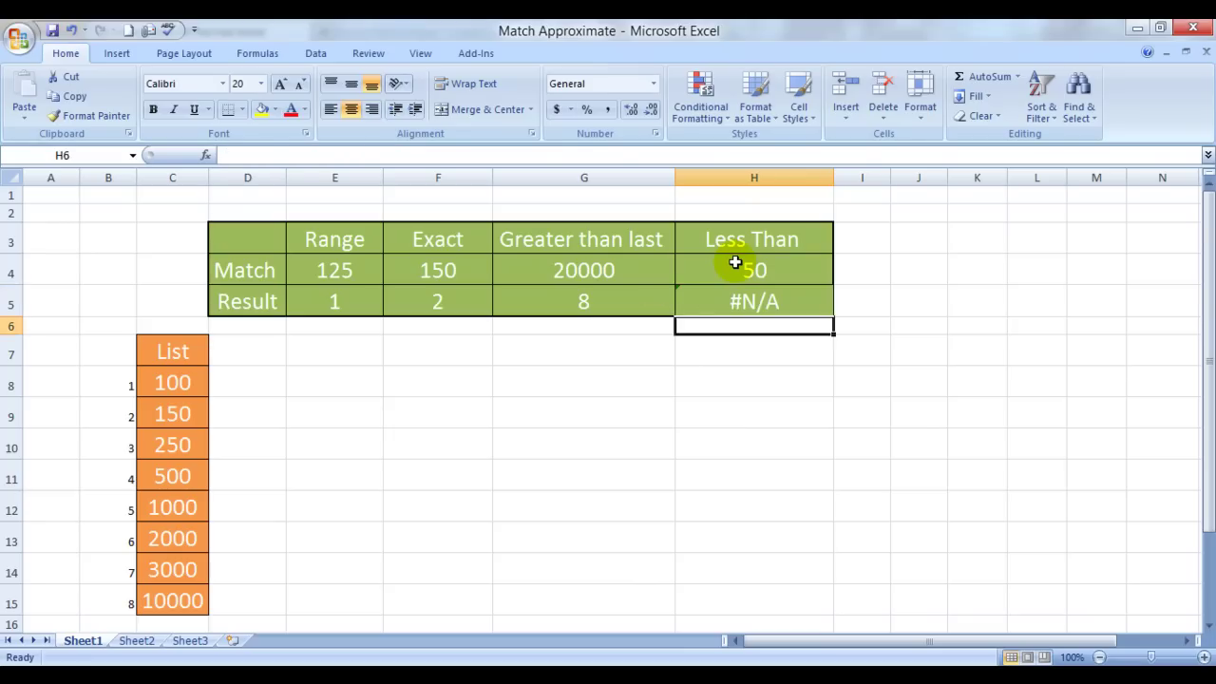
pyautogui.press('Down')
pyautogui.press('Left')
pyautogui.press('Left')
pyautogui.press('Left')
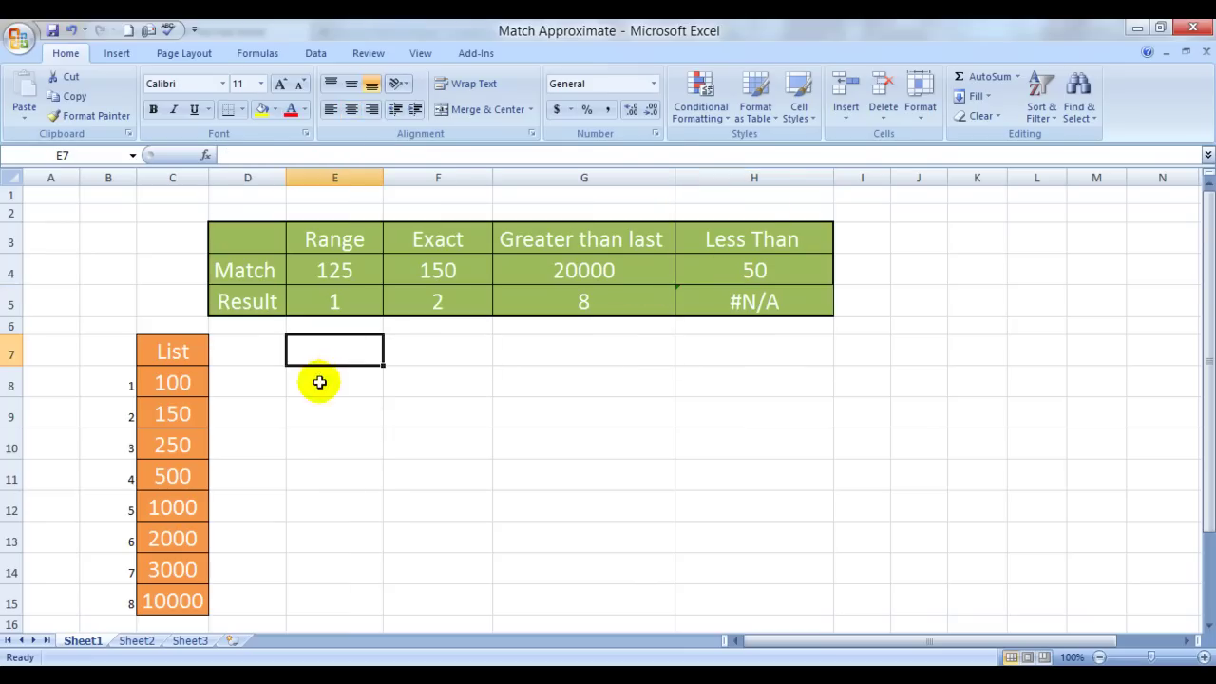
pyautogui.click(341, 269)
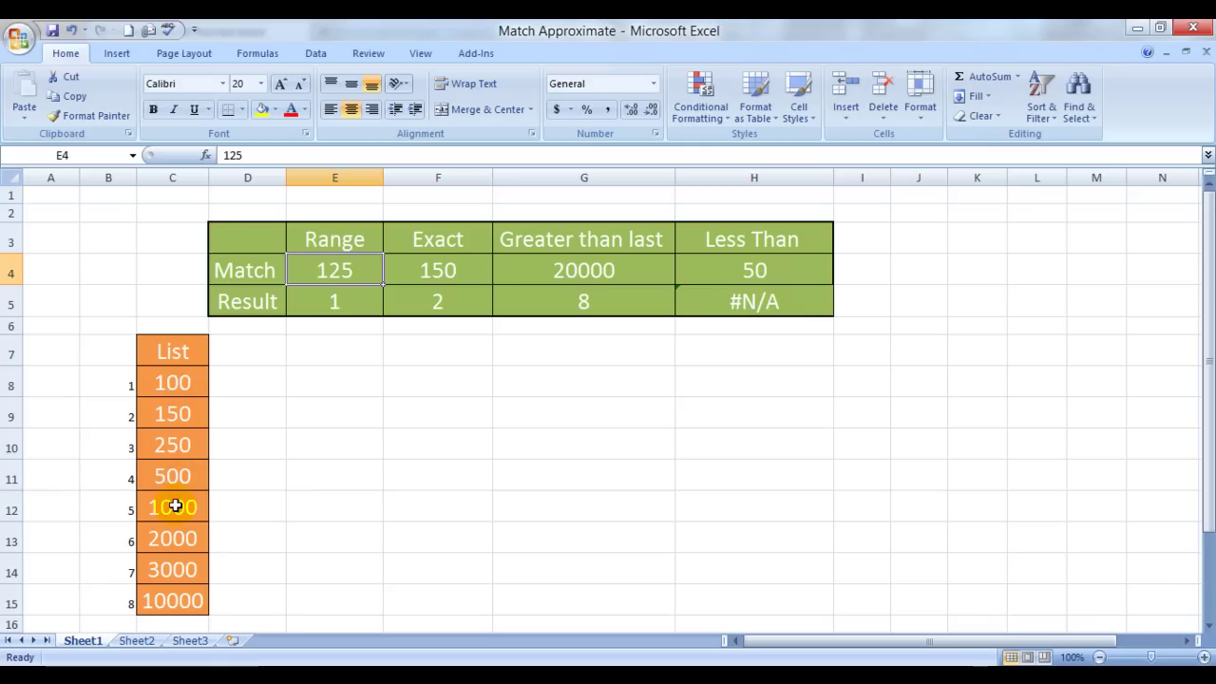
# Copy the List column C7:C15 and go to cell F10.
pyautogui.click(331, 434)
pyautogui.press('Left')
pyautogui.press('Left')
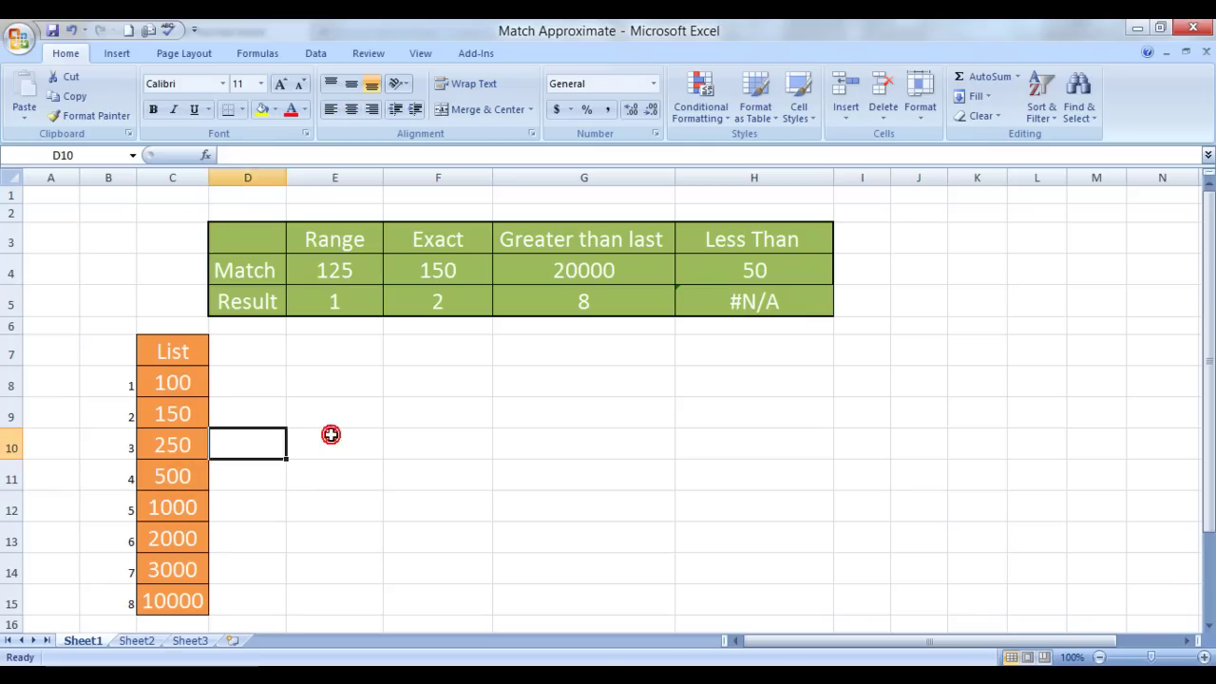
pyautogui.press('Up')
pyautogui.press('Up')
pyautogui.press('Up')
pyautogui.hotkey('shift', 'Down')
pyautogui.hotkey('shift', 'Down')
pyautogui.hotkey('shift', 'Down')
pyautogui.hotkey('shift', 'Down')
pyautogui.hotkey('shift', 'Down')
pyautogui.hotkey('shift', 'Down')
pyautogui.hotkey('shift', 'Down')
pyautogui.hotkey('shift', 'Down')
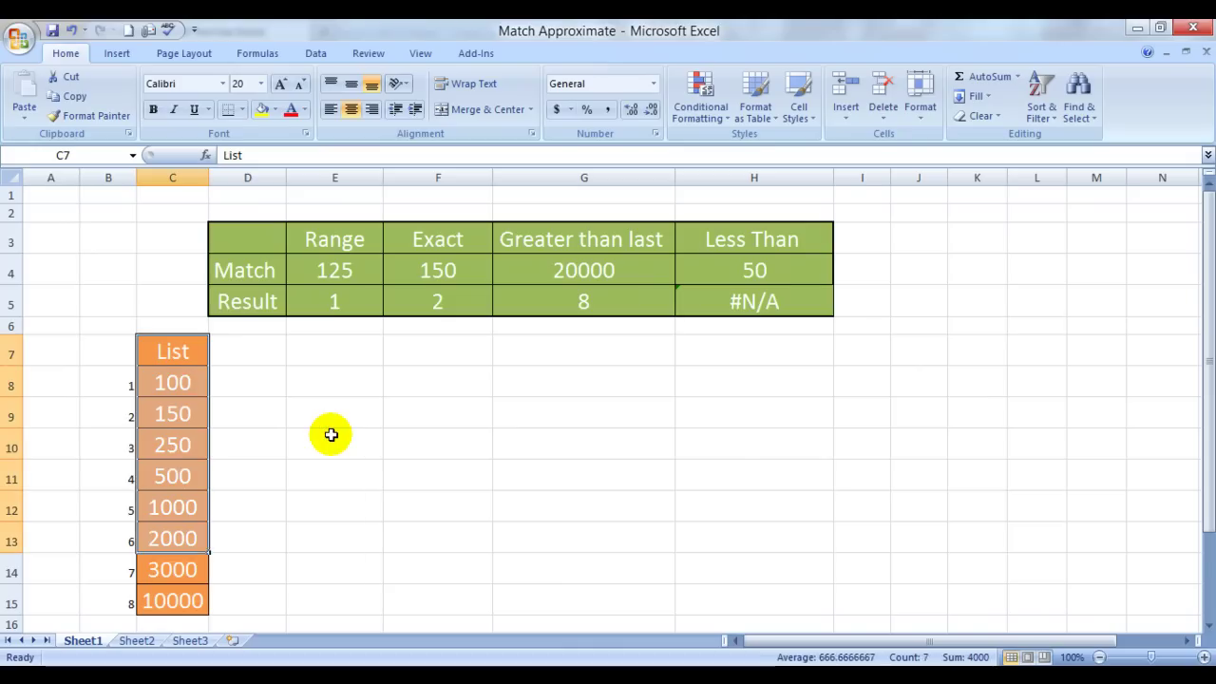
pyautogui.hotkey('ctrl', 'c')
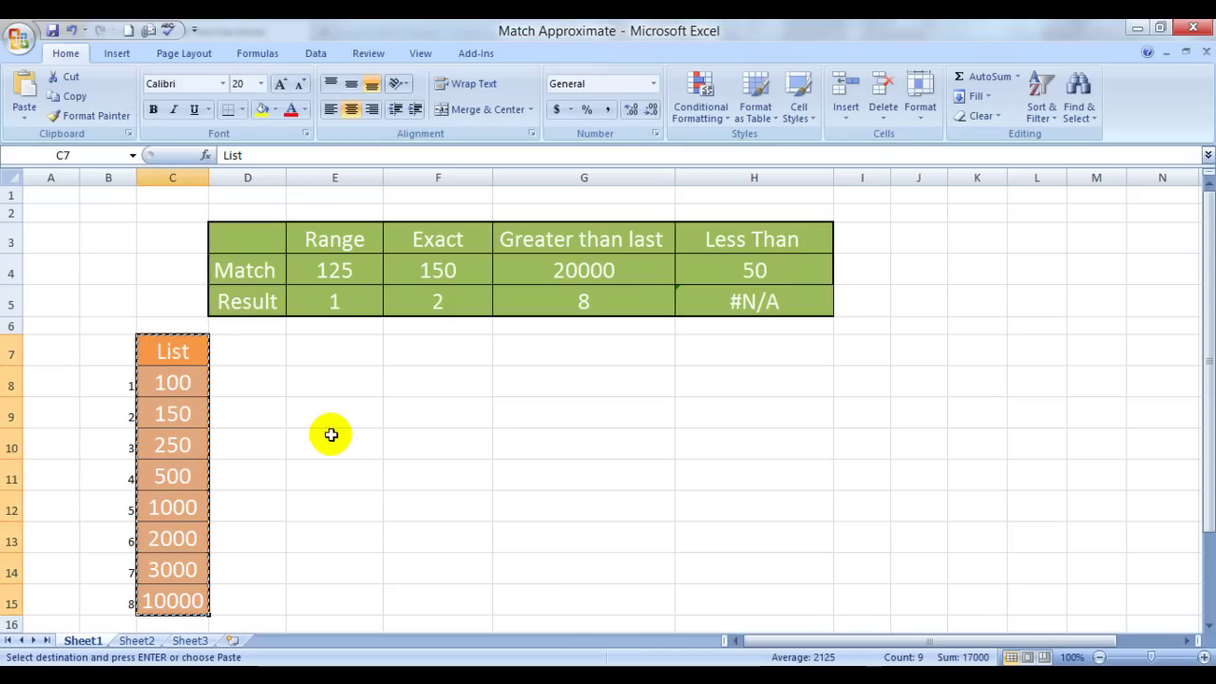
pyautogui.press('Right')
pyautogui.press('Right')
pyautogui.press('Down')
pyautogui.press('Down')
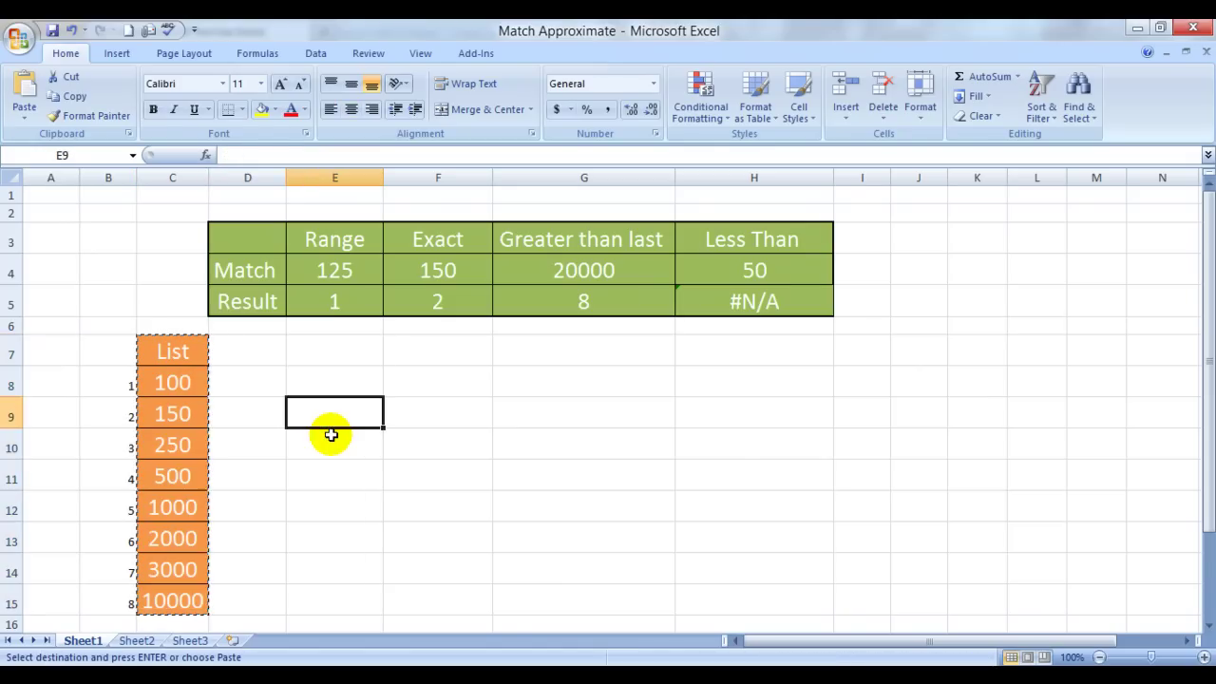
pyautogui.press('Right')
pyautogui.press('Down')
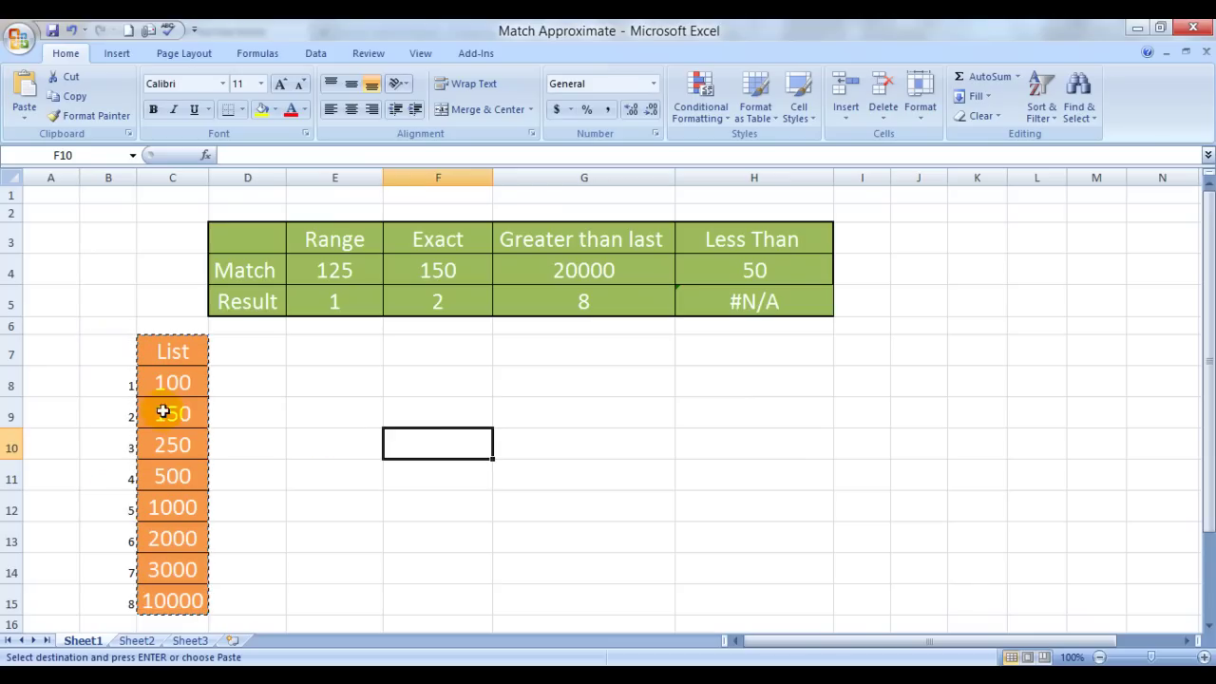
# Paste Special the List transposed across row 10.
pyautogui.rightClick(461, 444)
pyautogui.press('Escape')
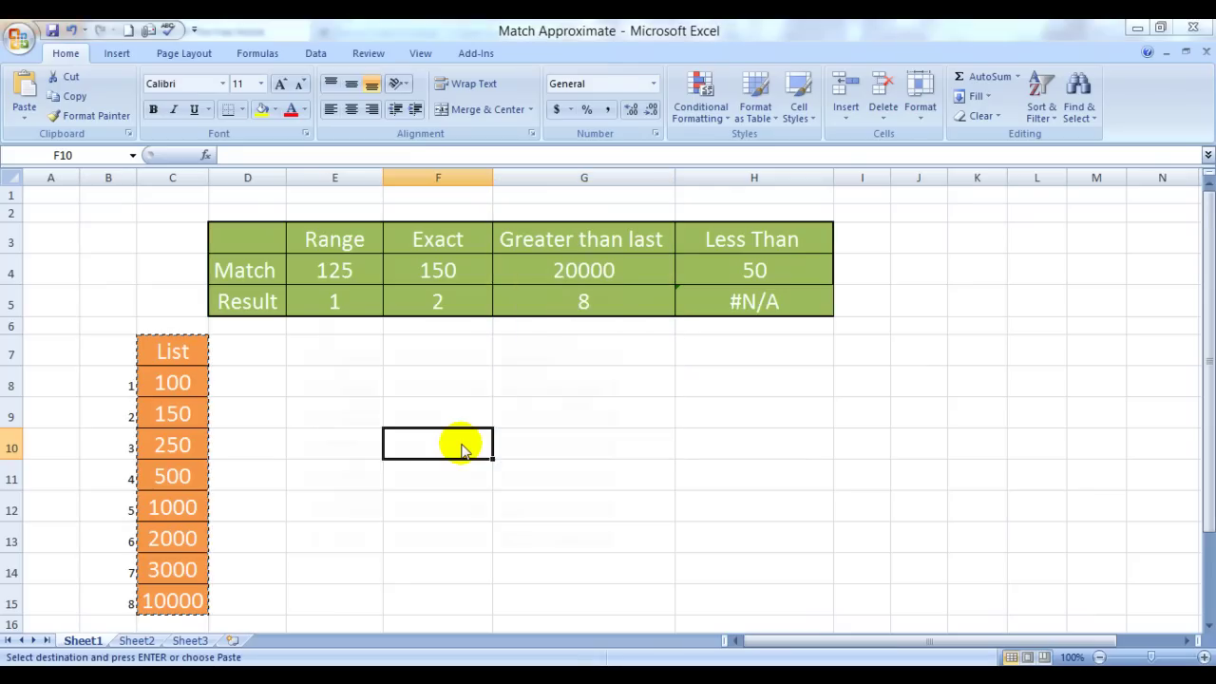
pyautogui.hotkey('ctrl', 'alt', 'v')
pyautogui.press('e')
pyautogui.press('Return')
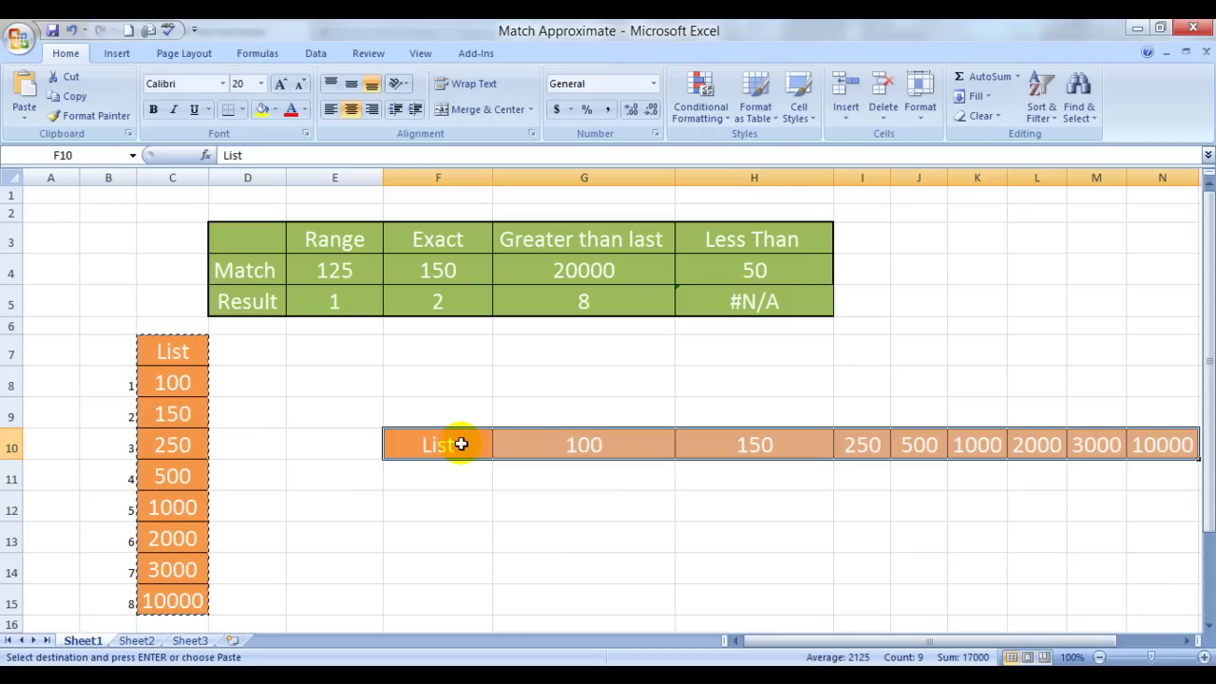
# Clear the old results from the Result row E5:H5.
pyautogui.press('Right')
pyautogui.press('Right')
pyautogui.press('Right')
pyautogui.press('Right')
pyautogui.press('Right')
pyautogui.press('Right')
pyautogui.press('Right')
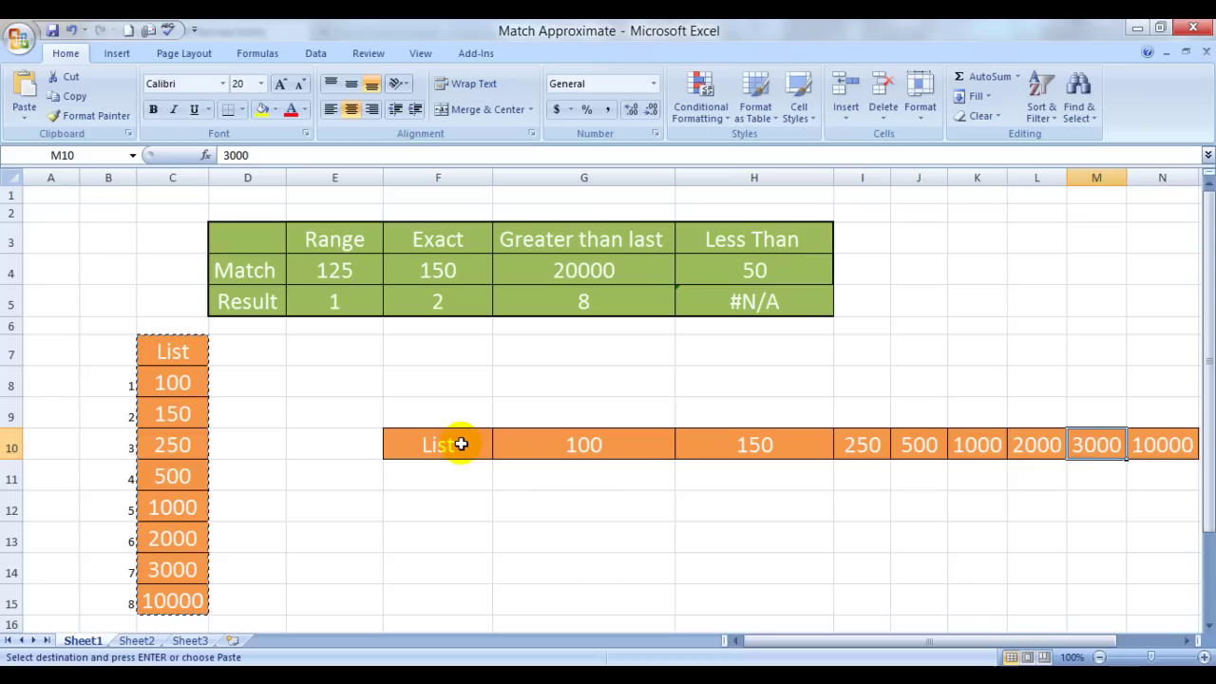
pyautogui.press('Right')
pyautogui.press('Left')
pyautogui.press('Left')
pyautogui.press('Left')
pyautogui.press('Left')
pyautogui.press('Left')
pyautogui.press('Left')
pyautogui.press('Left')
pyautogui.press('Left')
pyautogui.press('Left')
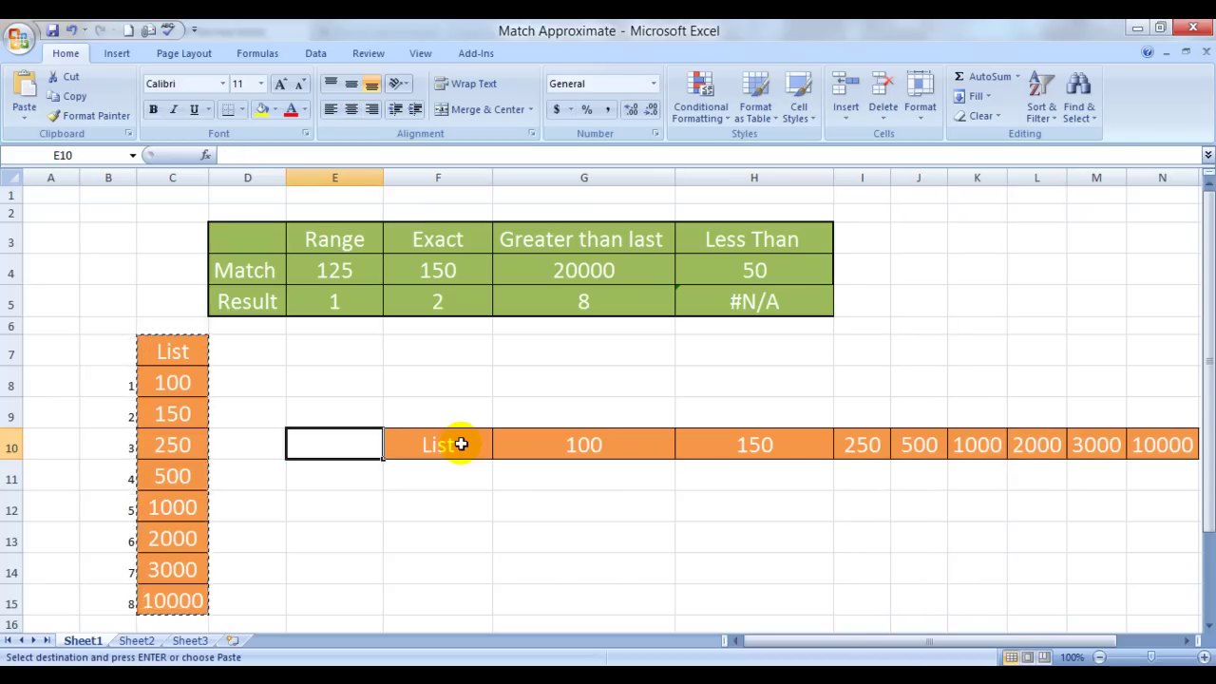
pyautogui.press('Up')
pyautogui.press('Up')
pyautogui.press('Up')
pyautogui.press('Up')
pyautogui.press('Up')
pyautogui.hotkey('shift', 'Right')
pyautogui.hotkey('shift', 'Right')
pyautogui.hotkey('shift', 'Right')
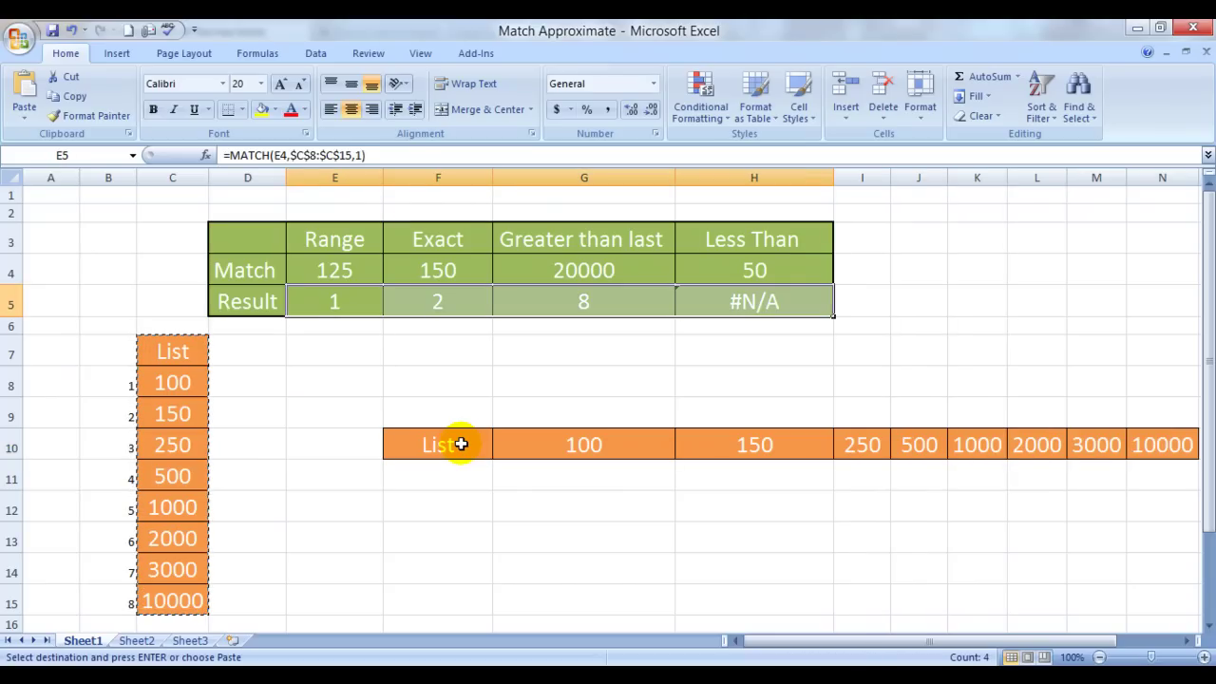
pyautogui.press('Escape')
pyautogui.press('Delete')
pyautogui.press('Right')
# Enter =MATCH(E4,$G$10:$N$10,1) in E5 against the horizontal list, returning 1.
pyautogui.press('Left')
pyautogui.write('=')
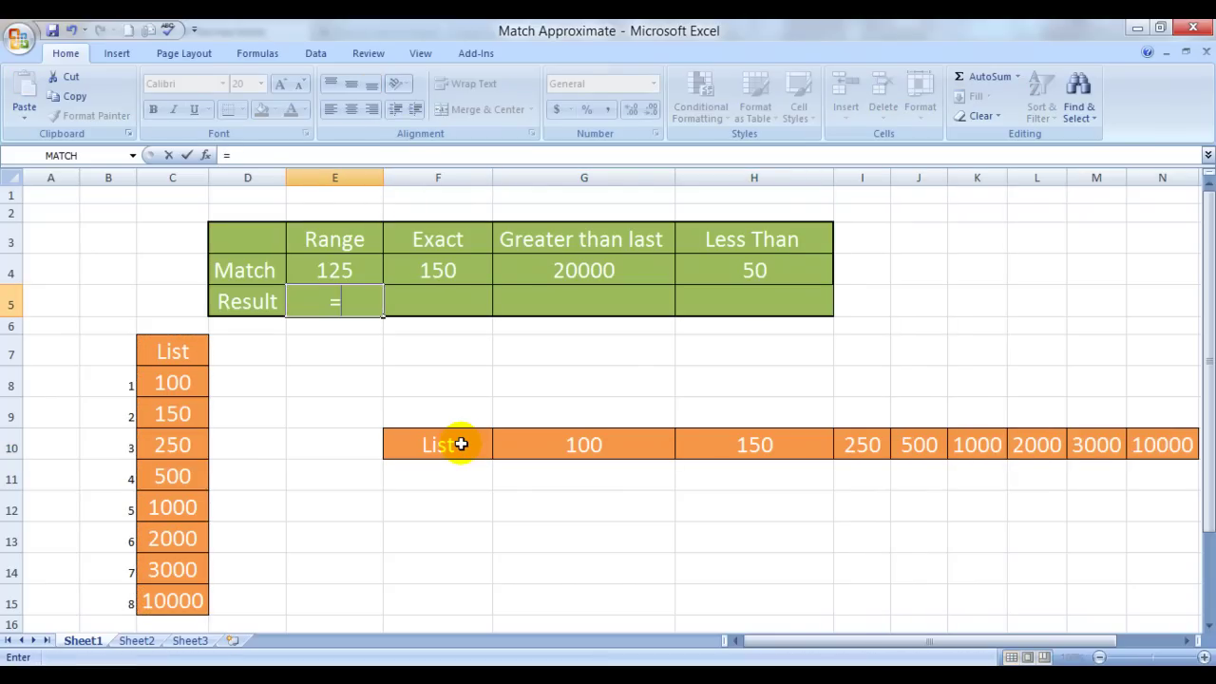
pyautogui.write('match')
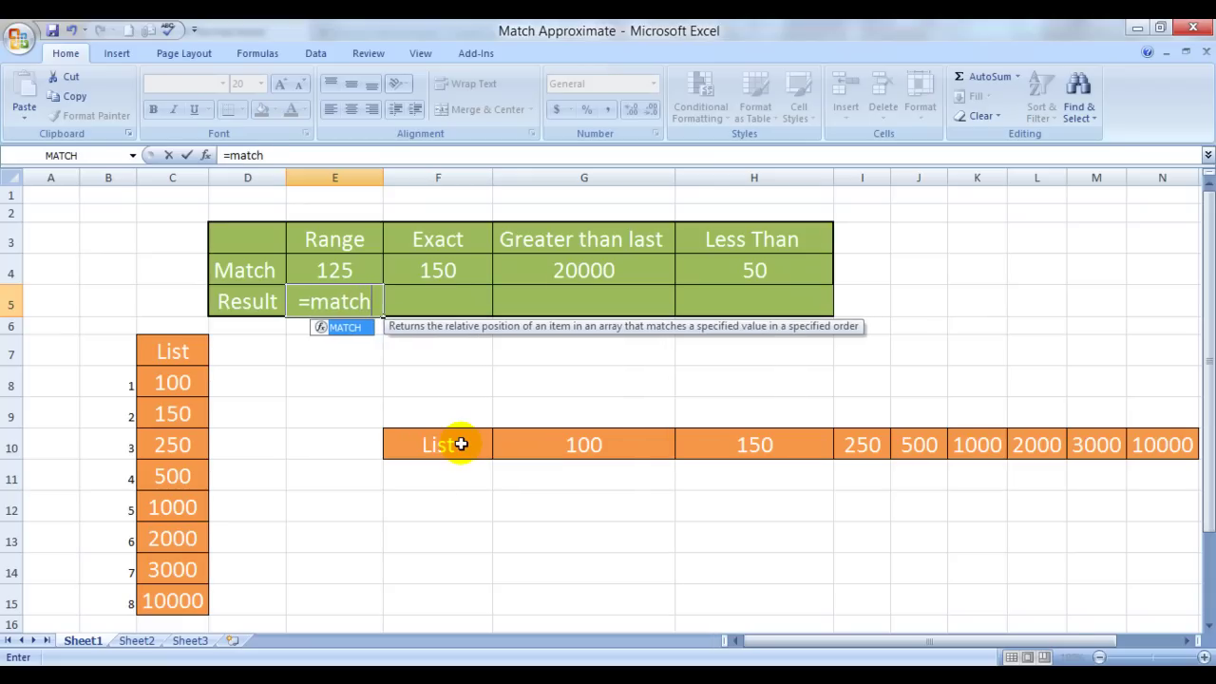
pyautogui.press('Tab')
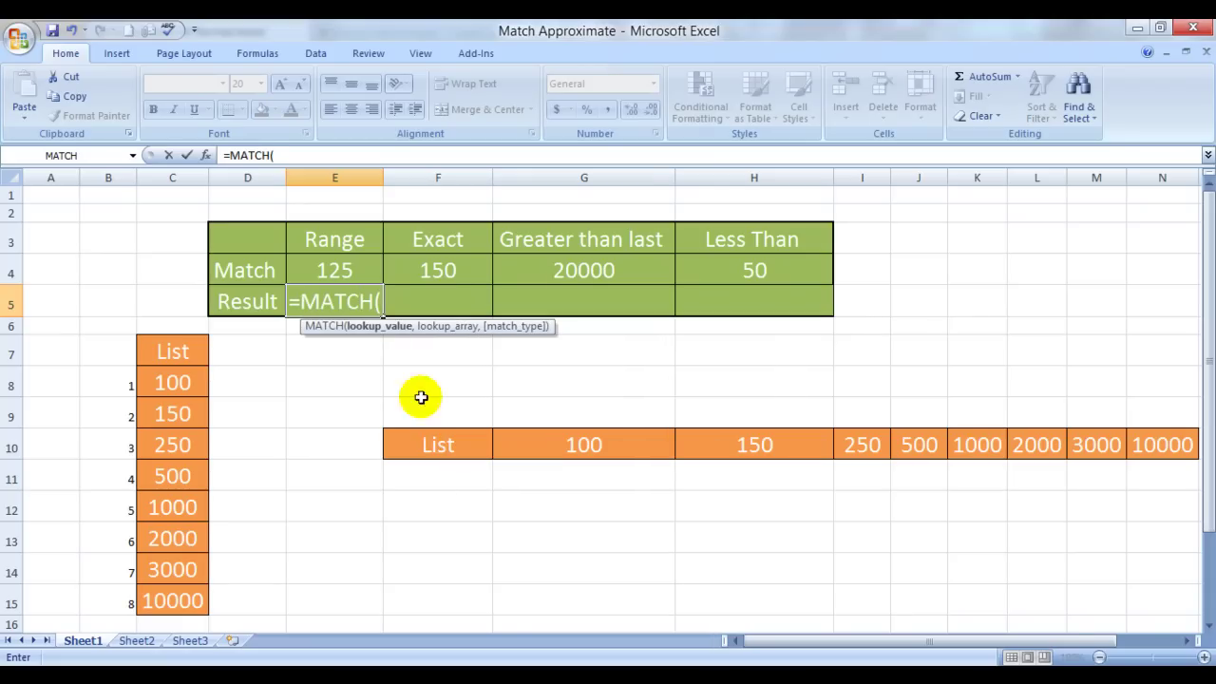
pyautogui.click(347, 271)
pyautogui.write(',')
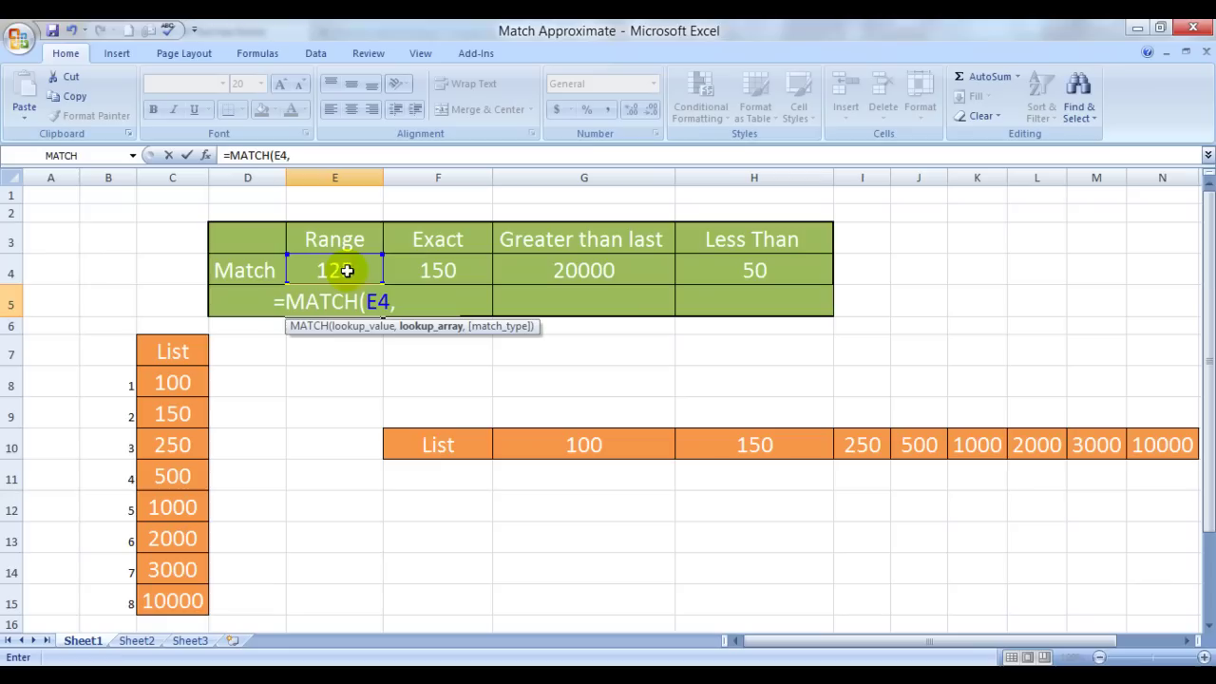
pyautogui.click(529, 447)
pyautogui.hotkey('shift', 'Right')
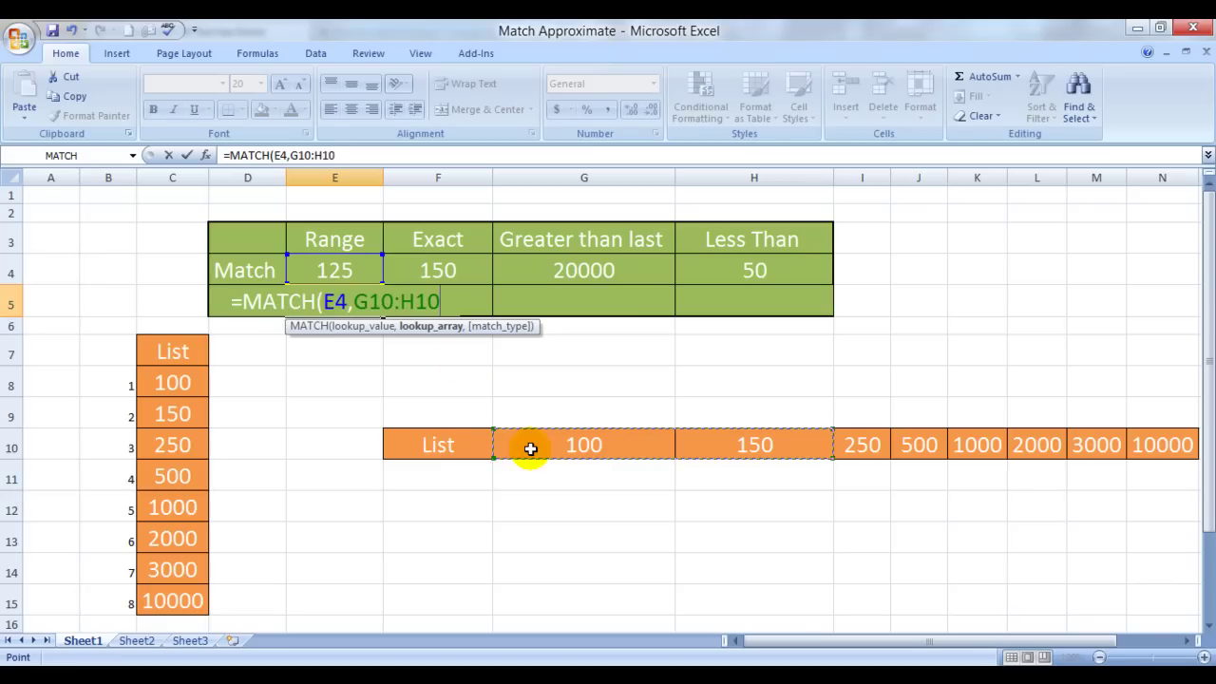
pyautogui.hotkey('shift', 'Right')
pyautogui.hotkey('shift', 'Right')
pyautogui.hotkey('shift', 'Right')
pyautogui.hotkey('shift', 'Right')
pyautogui.hotkey('shift', 'Right')
pyautogui.hotkey('shift', 'Right')
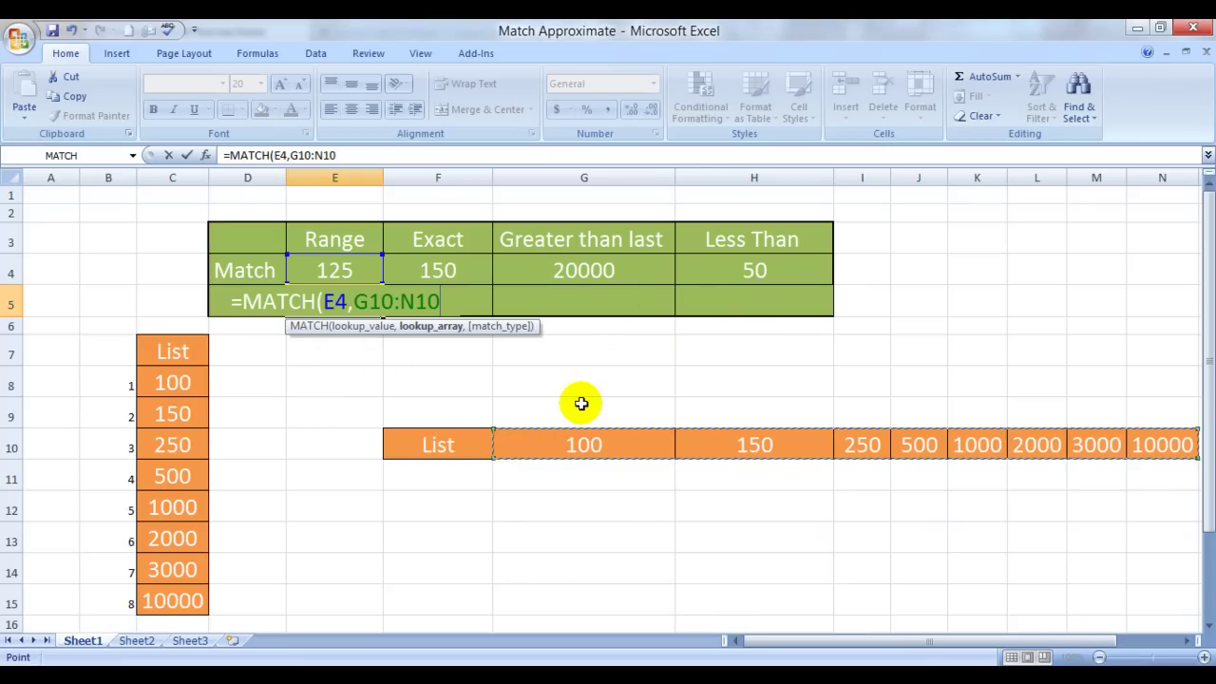
pyautogui.hotkey('shift', 'Left')
pyautogui.hotkey('shift', 'Left')
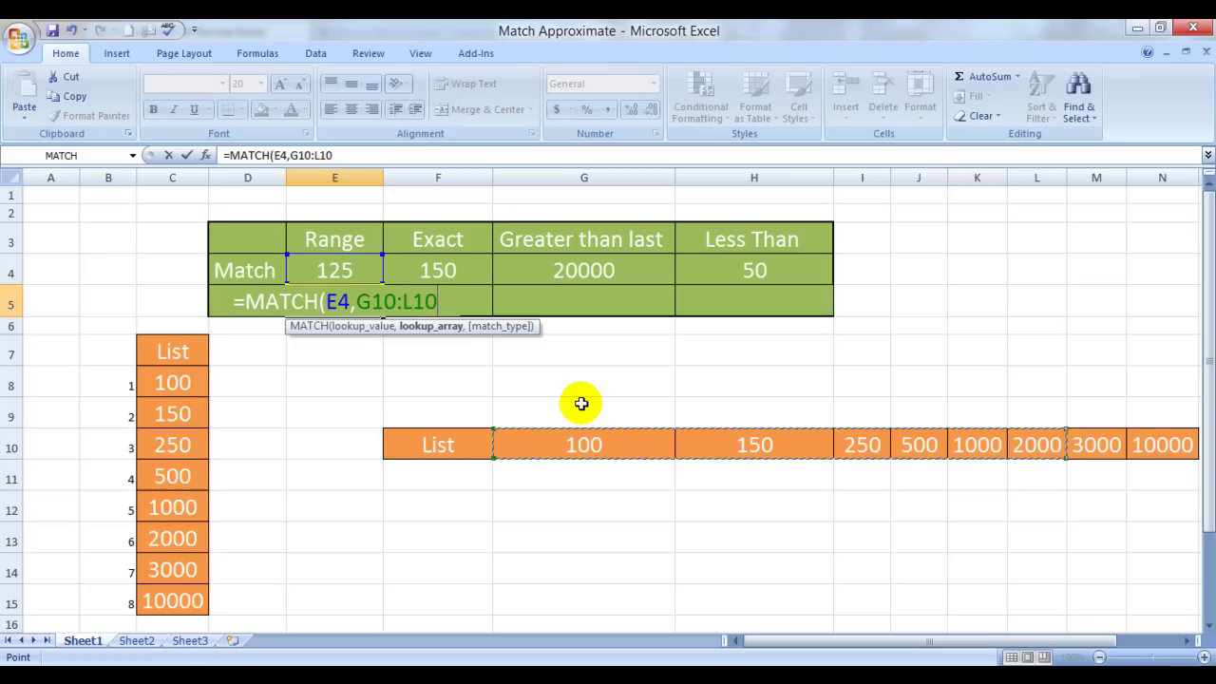
pyautogui.hotkey('shift', 'Left')
pyautogui.hotkey('shift', 'Left')
pyautogui.hotkey('shift', 'Left')
pyautogui.hotkey('shift', 'Left')
pyautogui.hotkey('shift', 'Left')
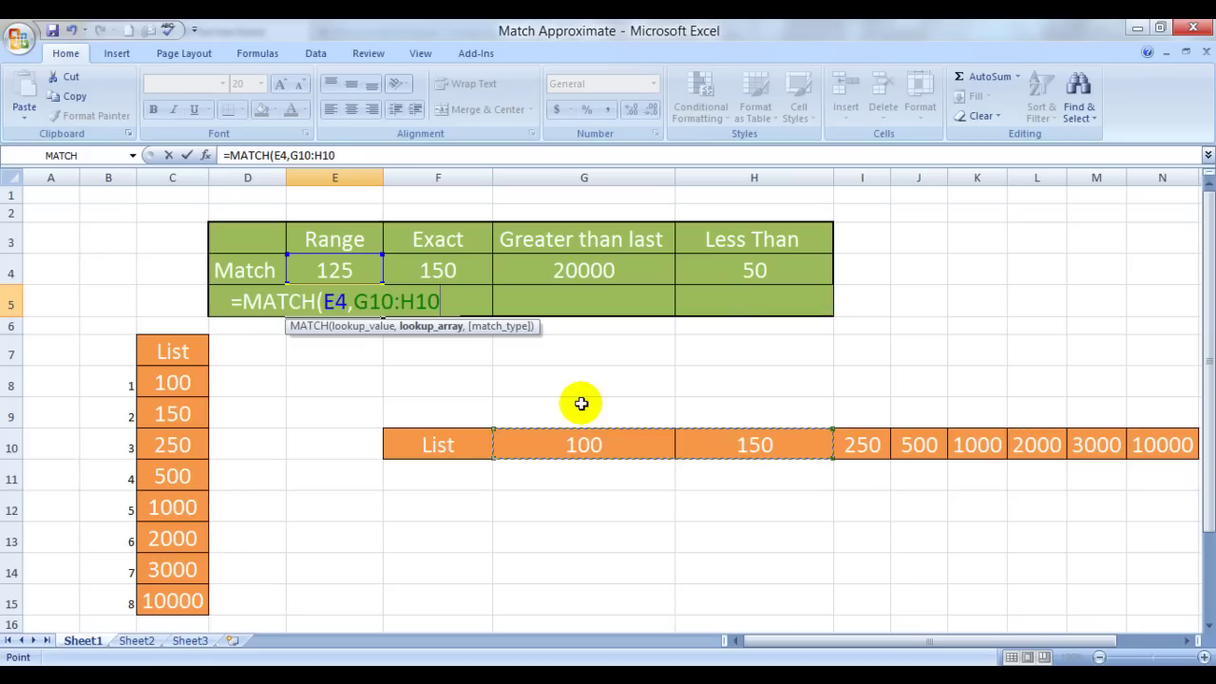
pyautogui.hotkey('shift', 'Right')
pyautogui.hotkey('shift', 'Right')
pyautogui.hotkey('shift', 'Right')
pyautogui.hotkey('shift', 'Right')
pyautogui.hotkey('shift', 'Right')
pyautogui.hotkey('shift', 'Right')
pyautogui.hotkey('shift', 'Right')
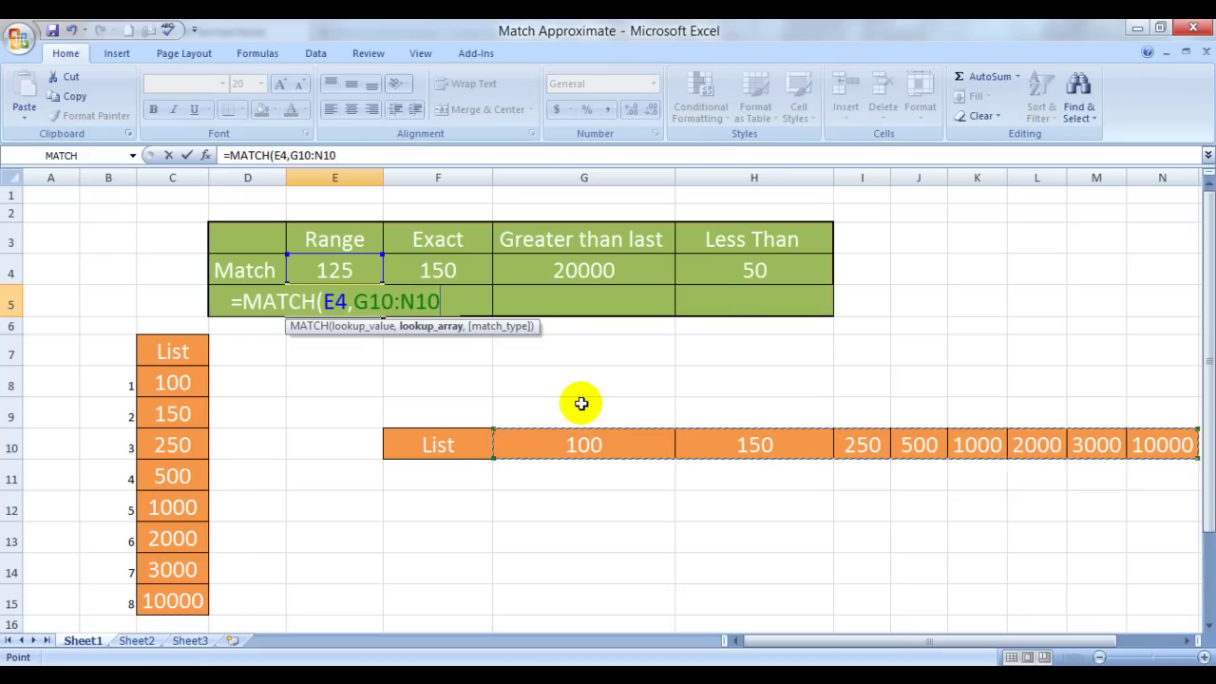
pyautogui.press('F4')
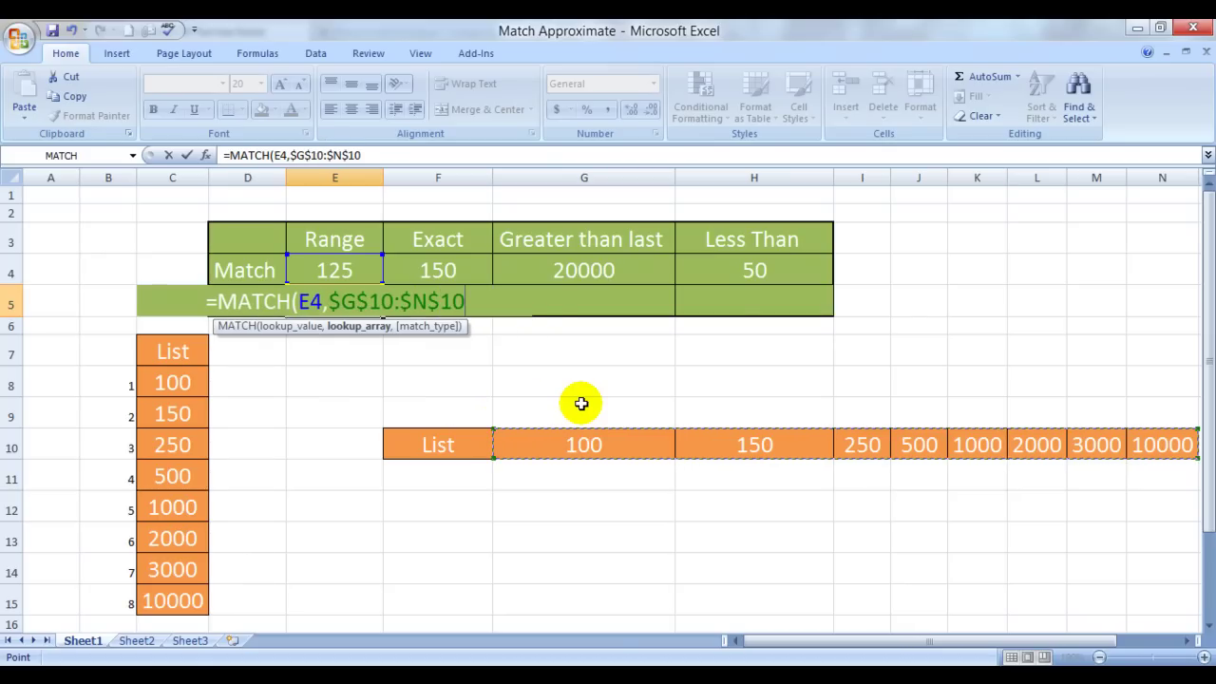
pyautogui.write(',')
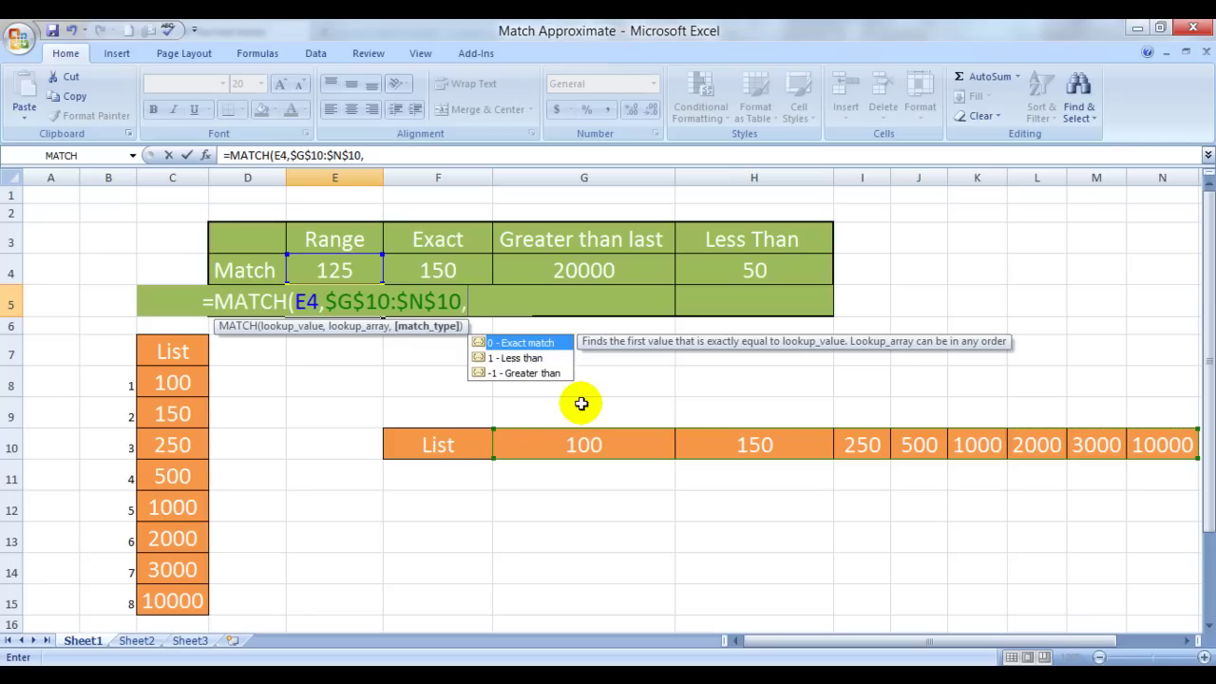
pyautogui.write('1')
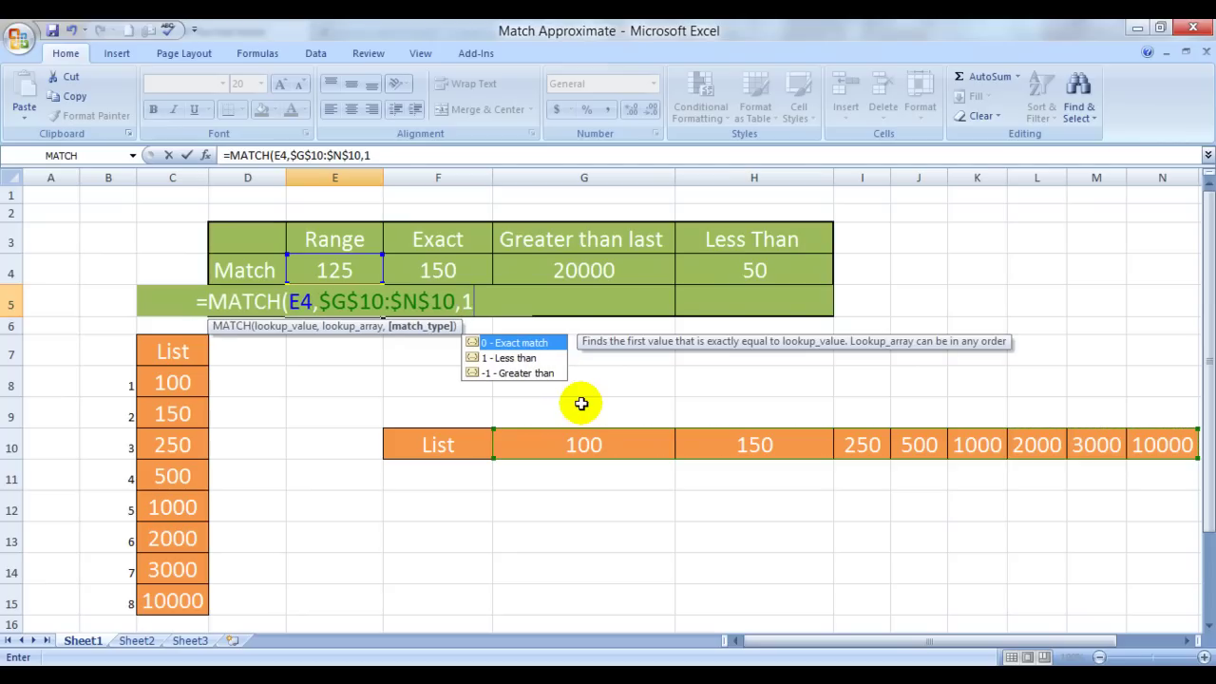
pyautogui.write(')')
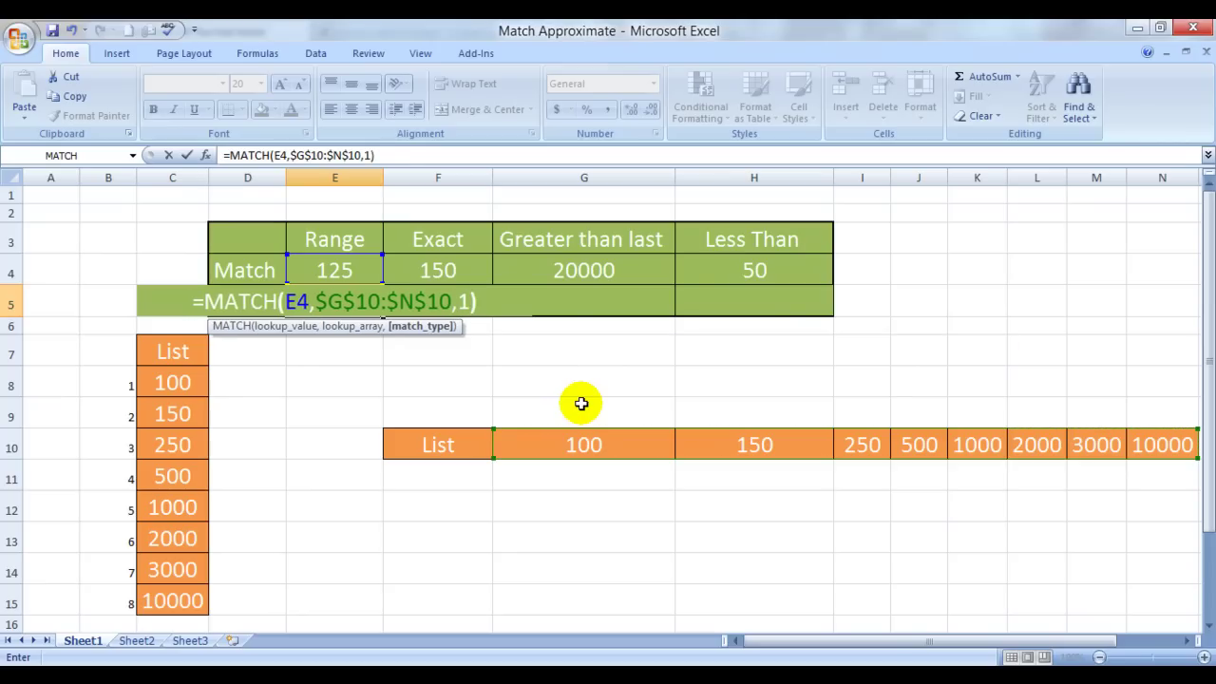
pyautogui.press('Return')
# Fill E5's approximate MATCH into F5:H5, showing 2, 8 and #N/A.
pyautogui.press('Up')
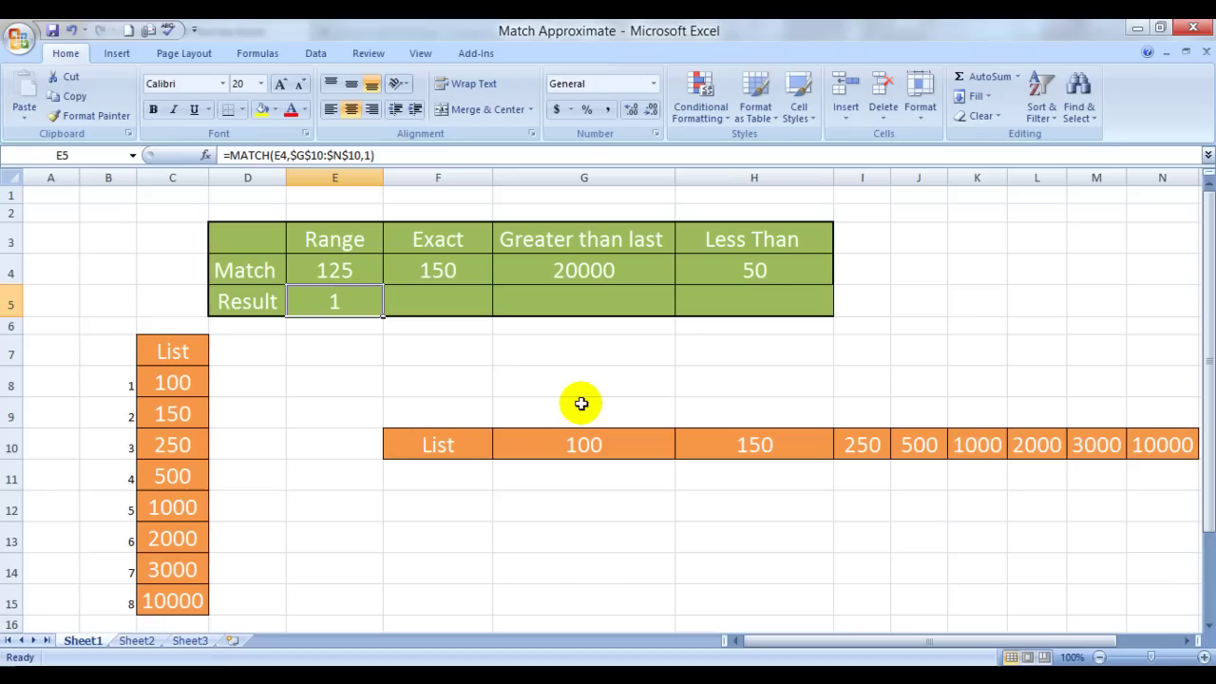
pyautogui.hotkey('ctrl', 'c')
pyautogui.hotkey('shift', 'Right')
pyautogui.hotkey('shift', 'Right')
pyautogui.hotkey('shift', 'Right')
pyautogui.hotkey('ctrl', 'v')
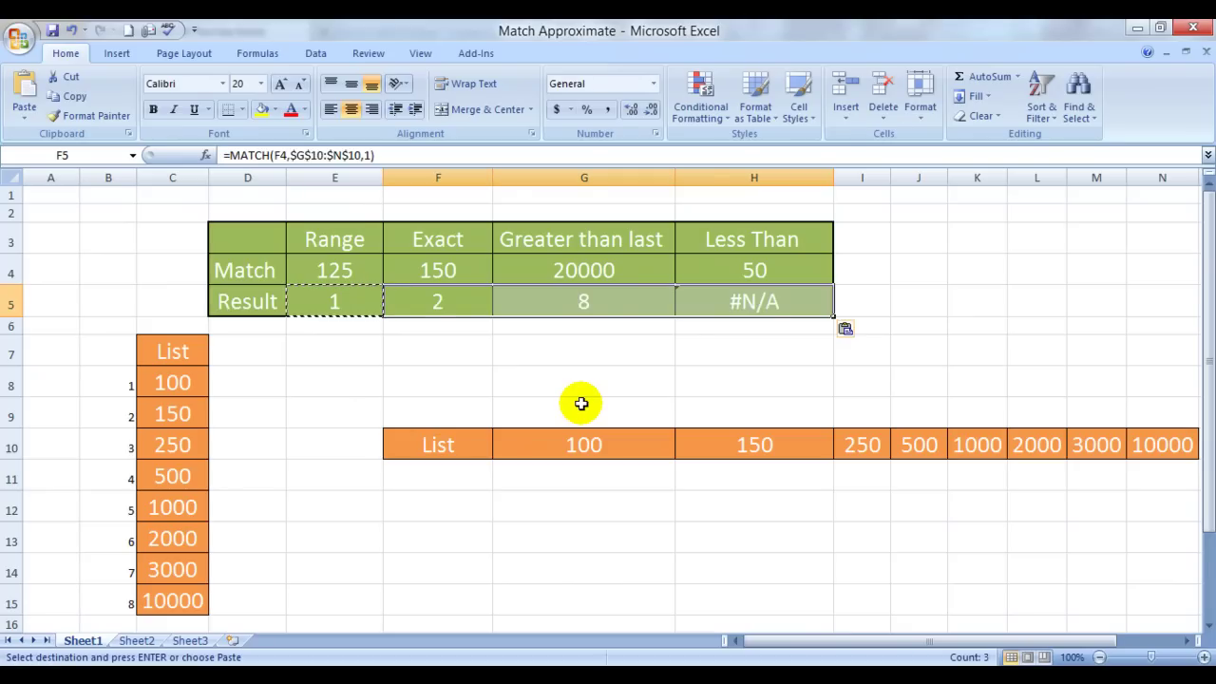
pyautogui.press('Down')
pyautogui.press('Down')
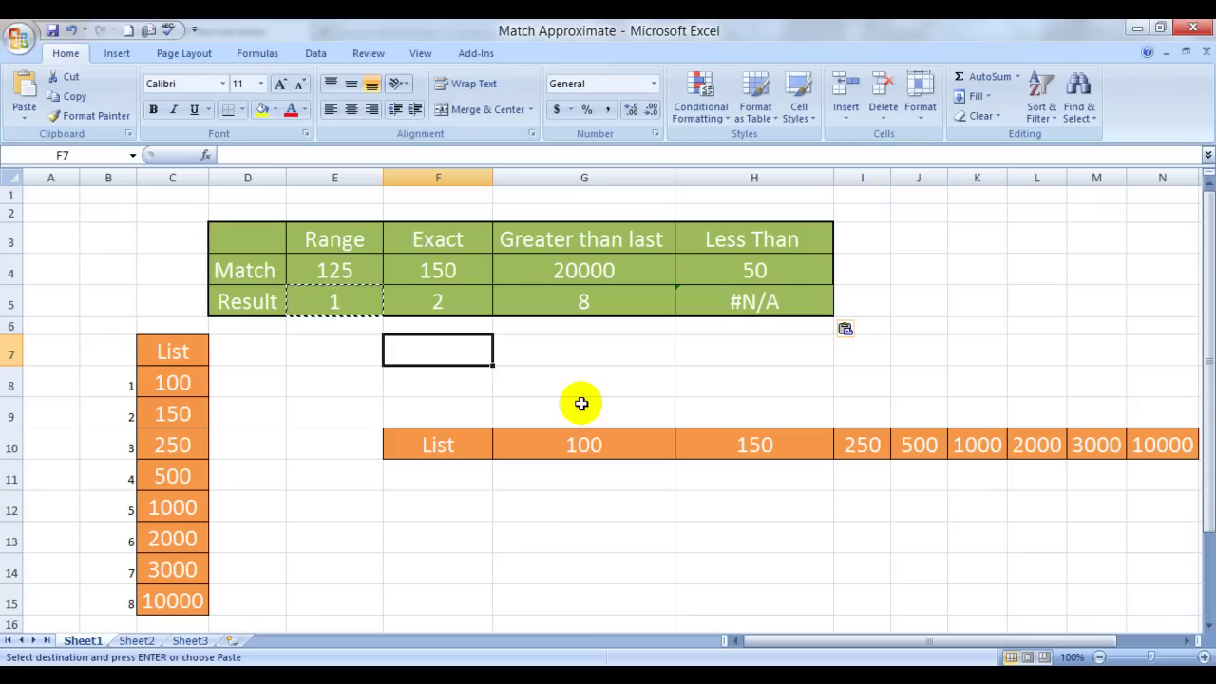
# Cancel copy mode and select the Result row E5:H5.
pyautogui.press('Right')
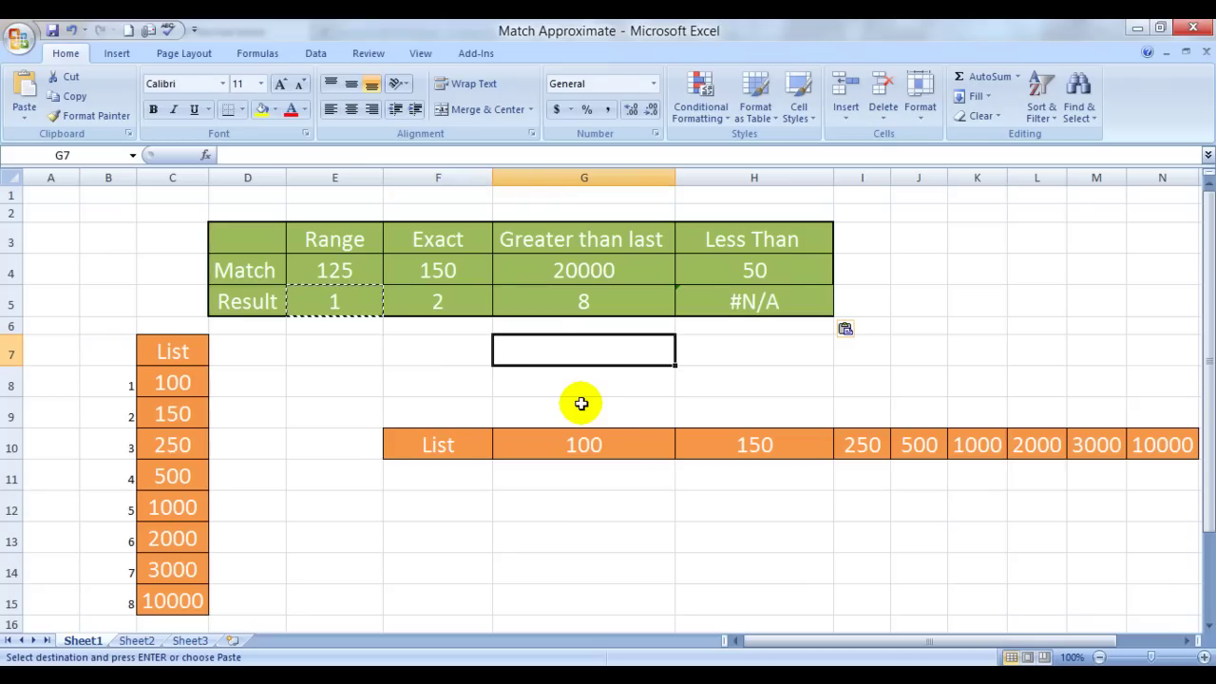
pyautogui.press('Left')
pyautogui.press('Left')
pyautogui.press('Up')
pyautogui.press('Escape')
pyautogui.press('Up')
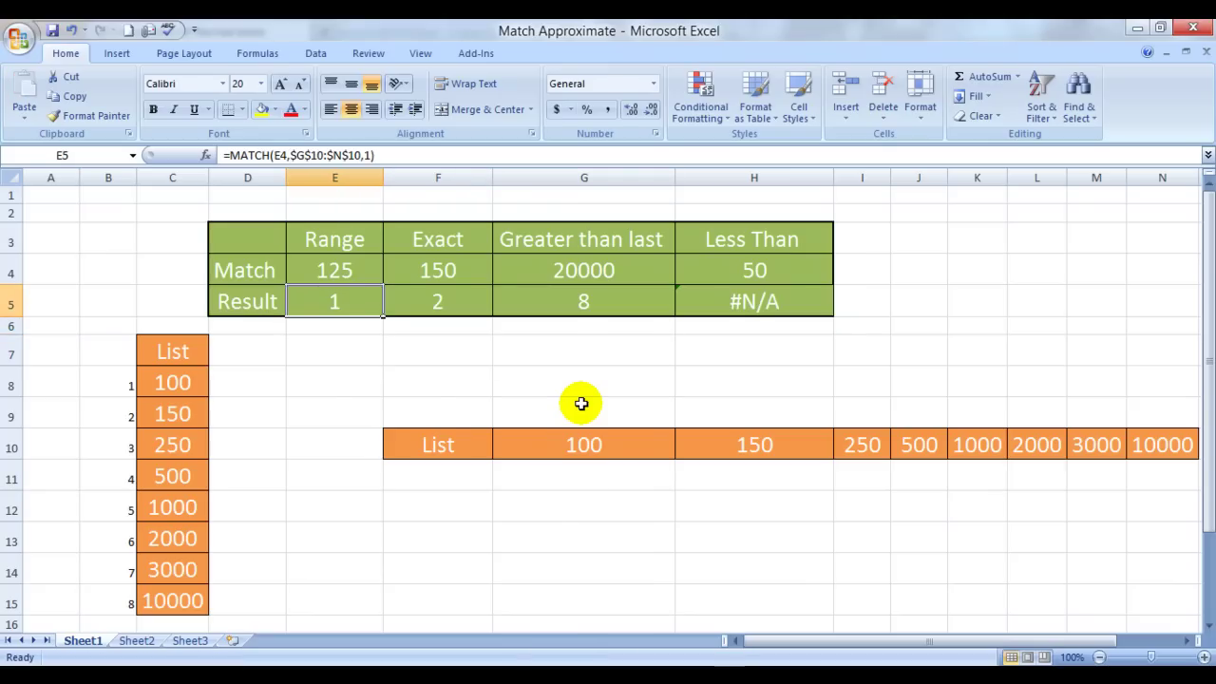
pyautogui.hotkey('shift', 'Right')
pyautogui.hotkey('shift', 'Right')
pyautogui.hotkey('shift', 'Right')
# Clear the Result row and enter =MATCH(E4,$G$10:$N$10,0) in E5, returning #N/A.
pyautogui.press('Delete')
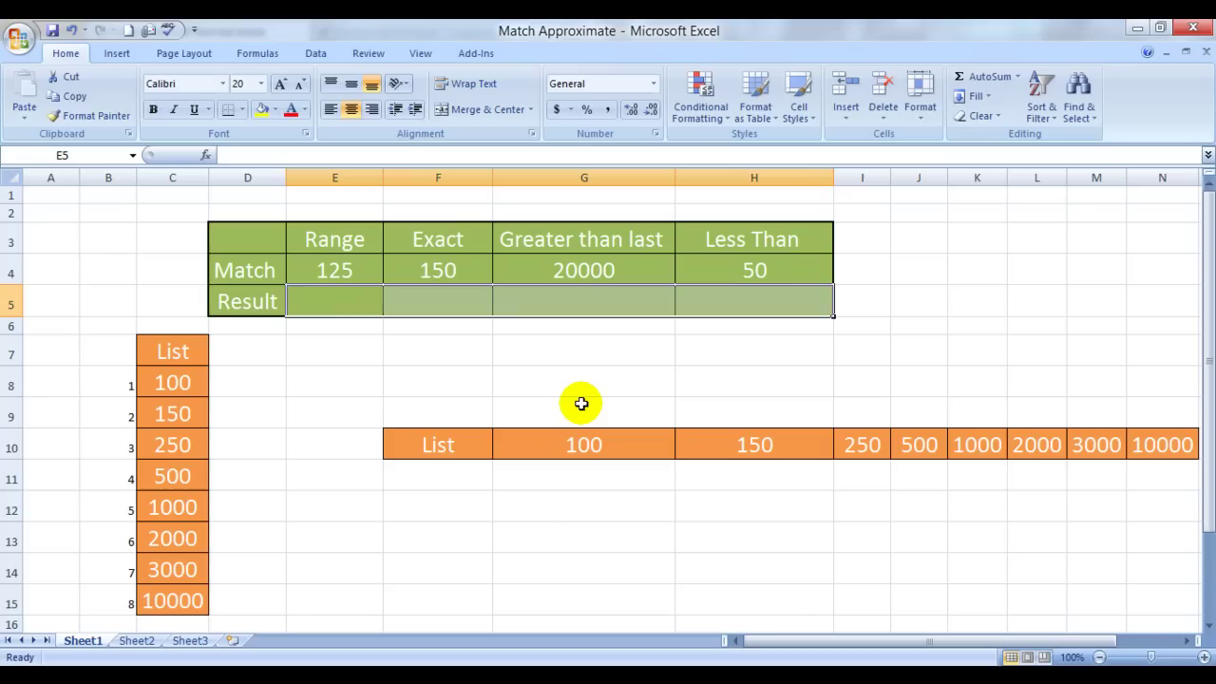
pyautogui.hotkey('shift', 'Left')
pyautogui.hotkey('shift', 'Left')
pyautogui.hotkey('shift', 'Left')
pyautogui.write('=match')
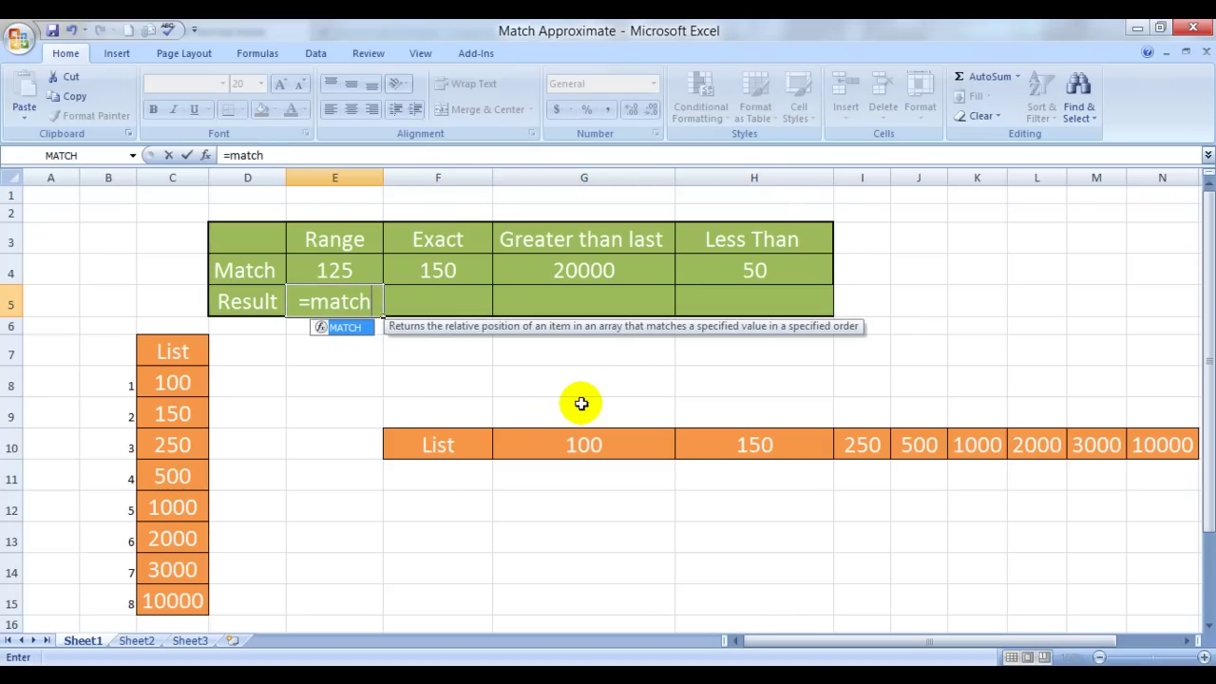
pyautogui.press('Tab')
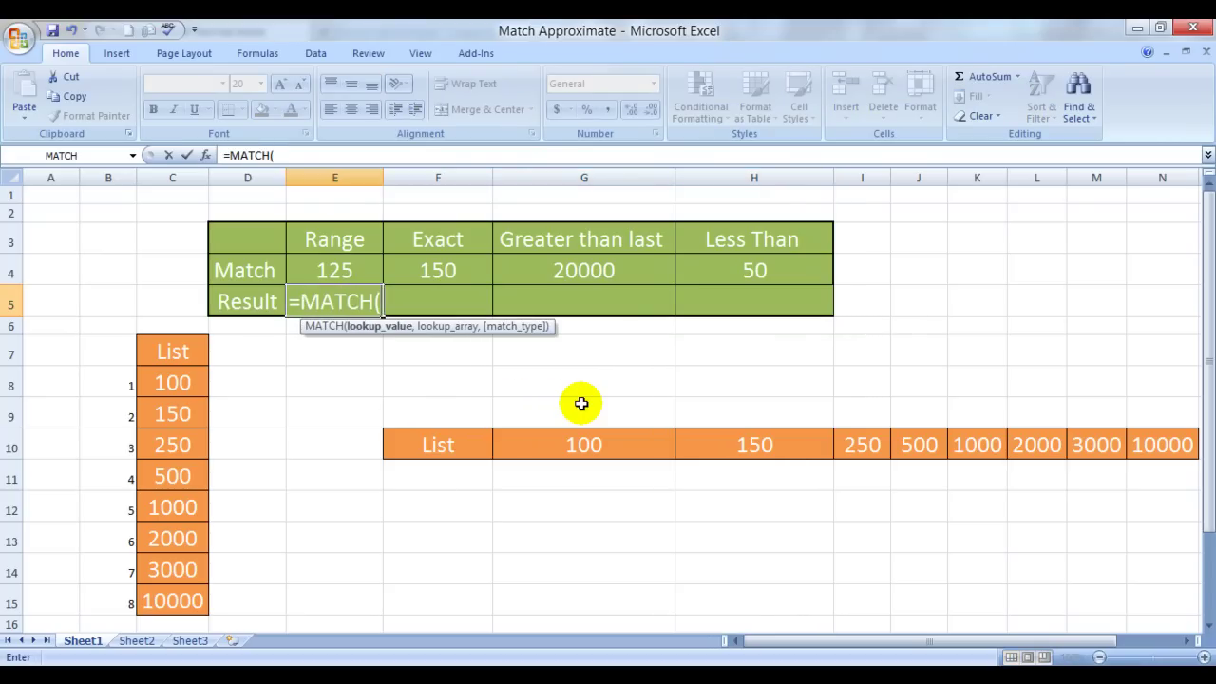
pyautogui.click(364, 273)
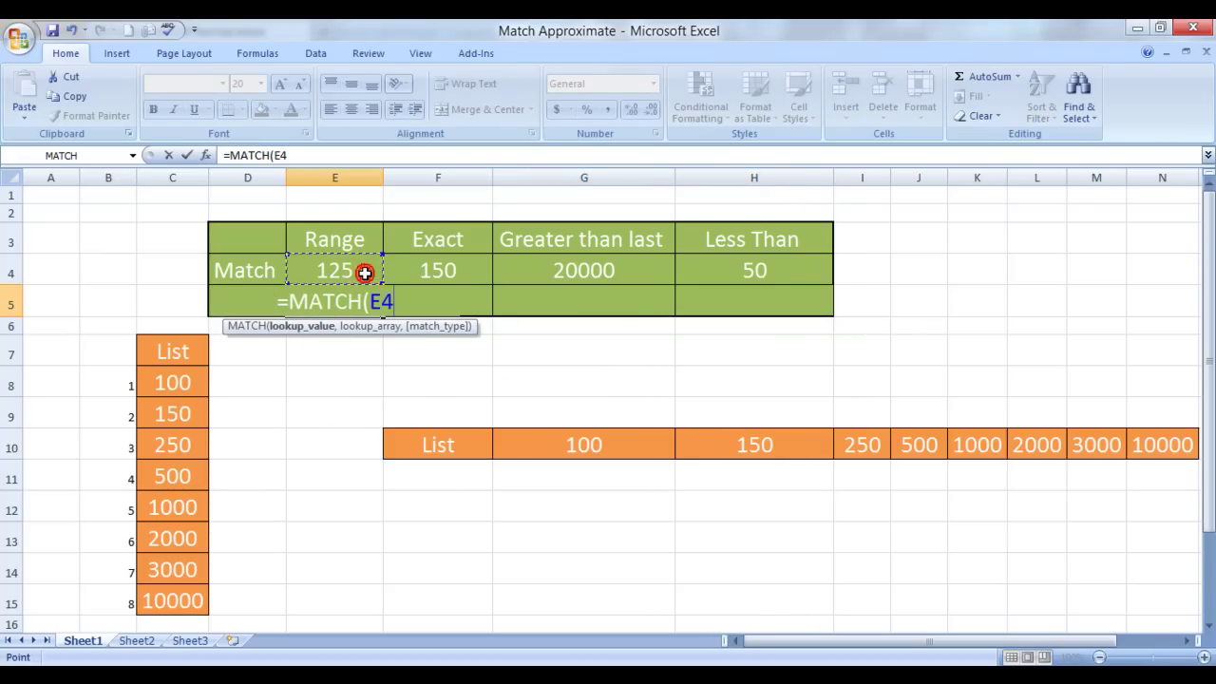
pyautogui.write(',')
pyautogui.press('Down')
pyautogui.press('Down')
pyautogui.press('Down')
pyautogui.press('Down')
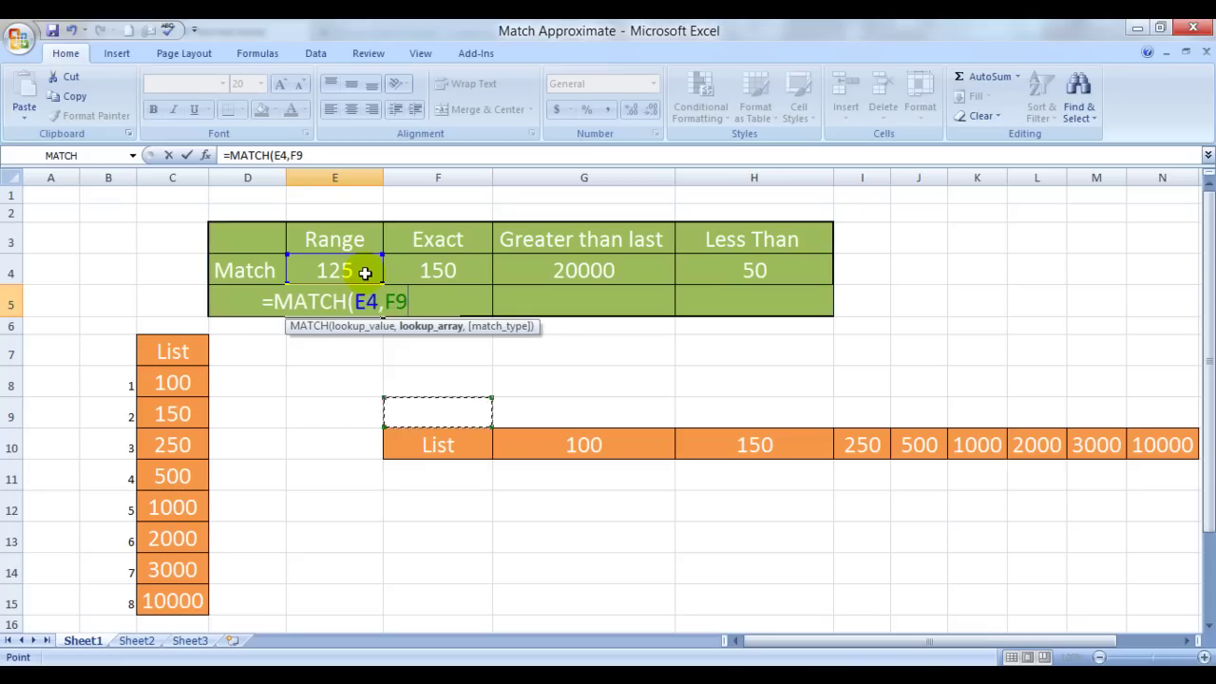
pyautogui.press('Right')
pyautogui.press('Down')
pyautogui.press('Down')
pyautogui.press('Right')
pyautogui.press('Up')
pyautogui.hotkey('shift', 'Right')
pyautogui.hotkey('shift', 'Right')
pyautogui.hotkey('shift', 'Right')
pyautogui.hotkey('shift', 'Right')
pyautogui.hotkey('shift', 'Right')
pyautogui.hotkey('shift', 'Right')
pyautogui.hotkey('shift', 'Right')
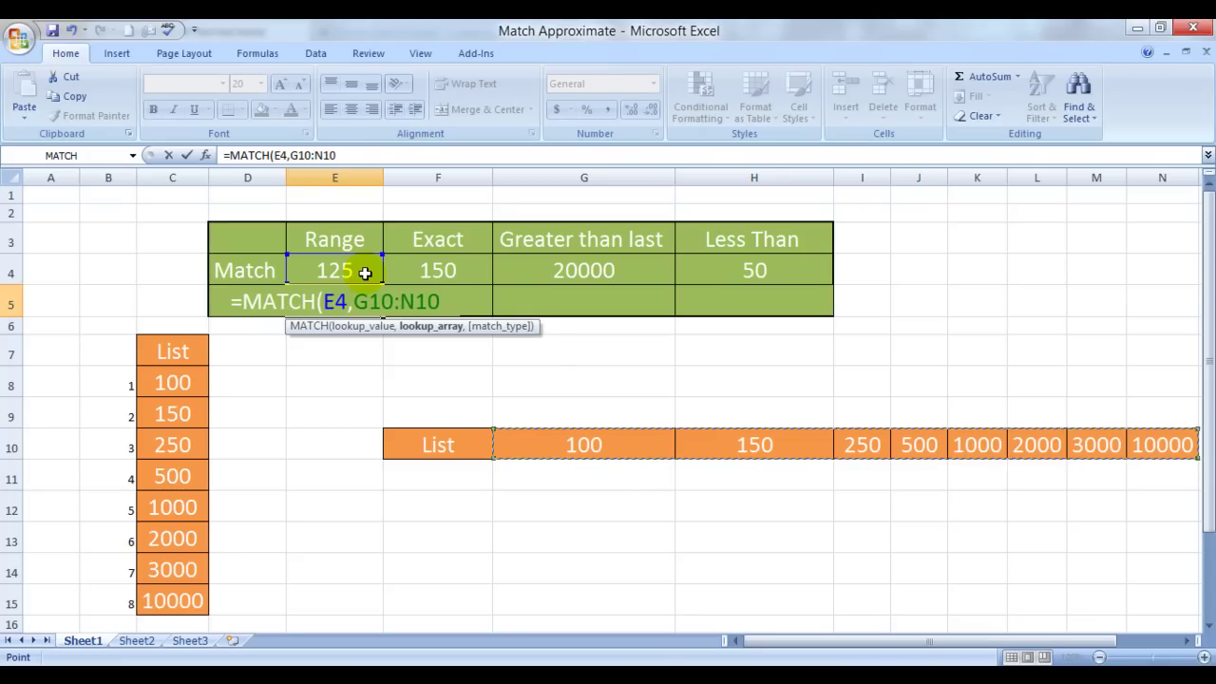
pyautogui.press('F4')
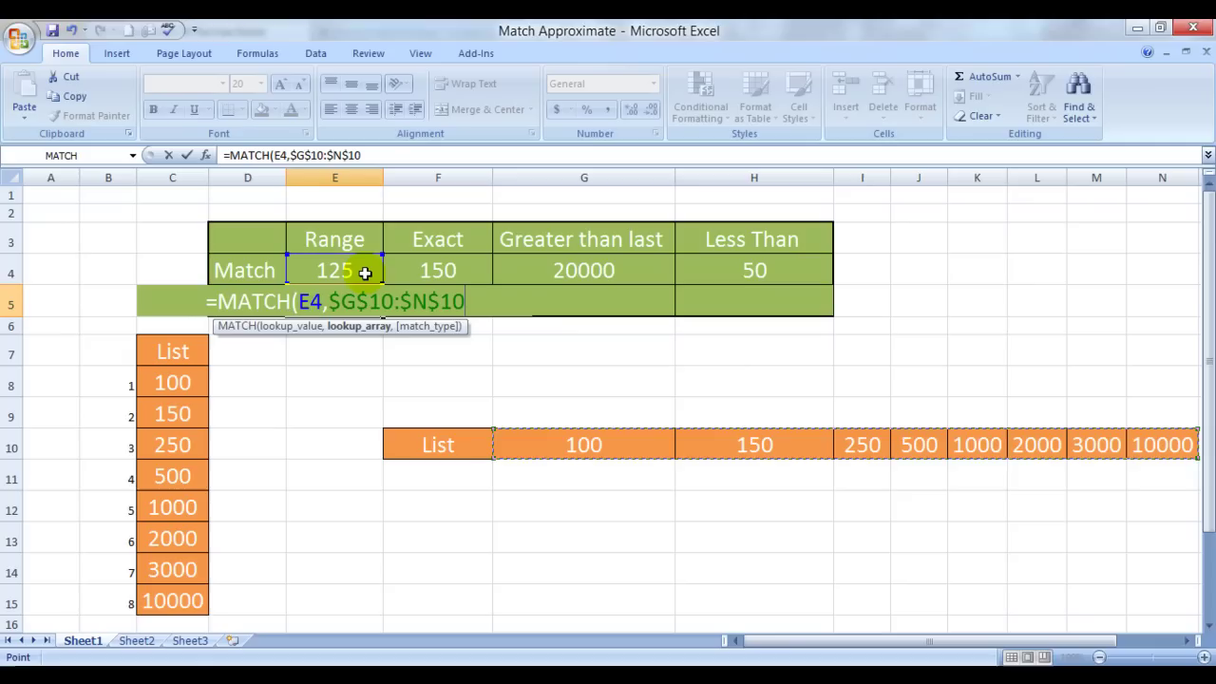
pyautogui.write(',')
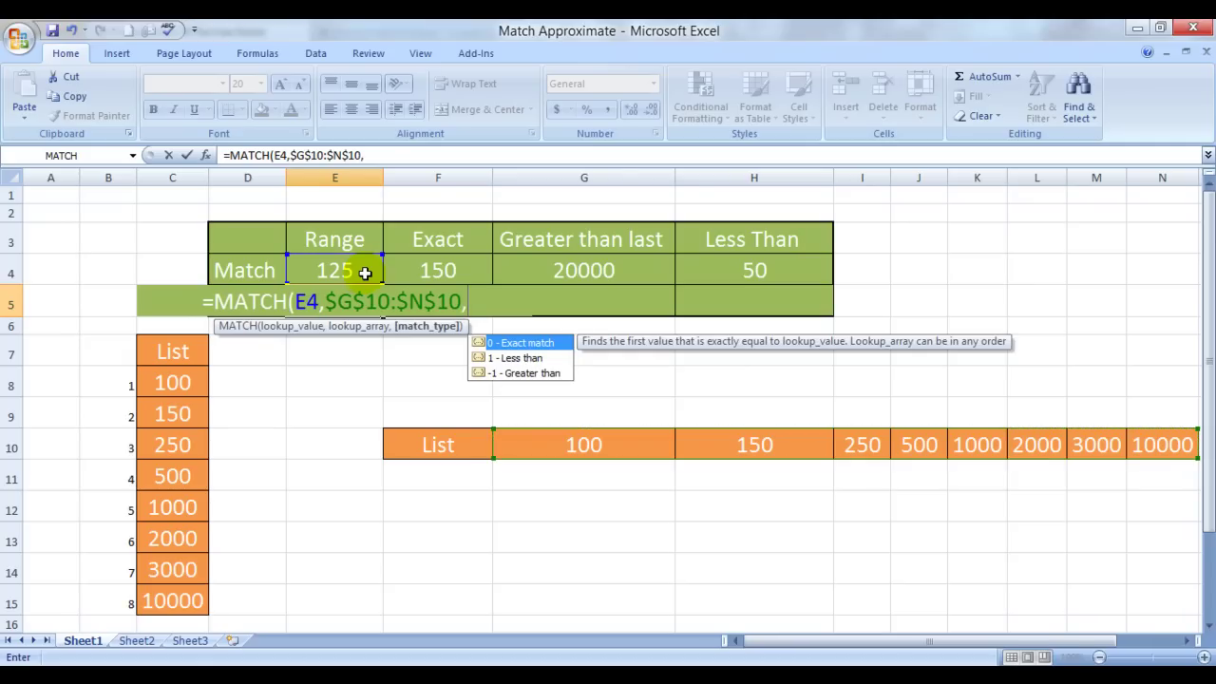
pyautogui.write('0)')
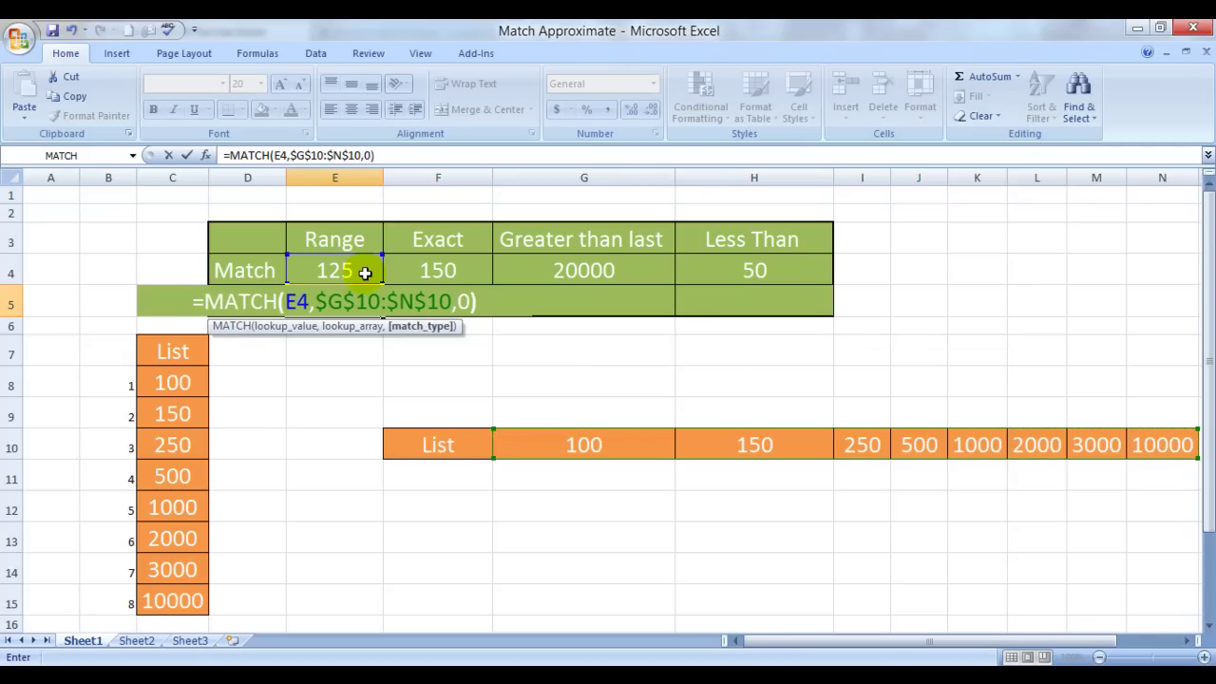
pyautogui.hotkey('ctrl', 'Return')
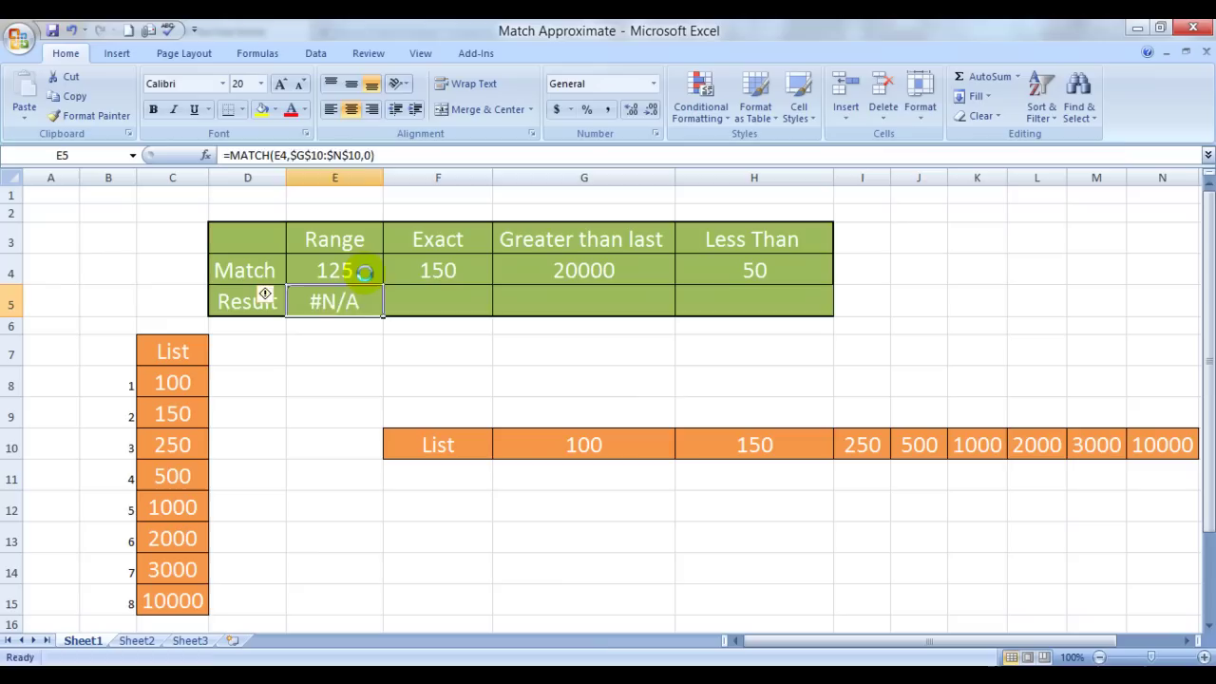
# Fill the exact MATCH into F5:H5, giving 2 for 150 and #N/A for 20000 and 50.
pyautogui.hotkey('ctrl', 'c')
pyautogui.press('Right')
pyautogui.hotkey('shift', 'Right')
pyautogui.hotkey('shift', 'Right')
pyautogui.hotkey('ctrl', 'v')
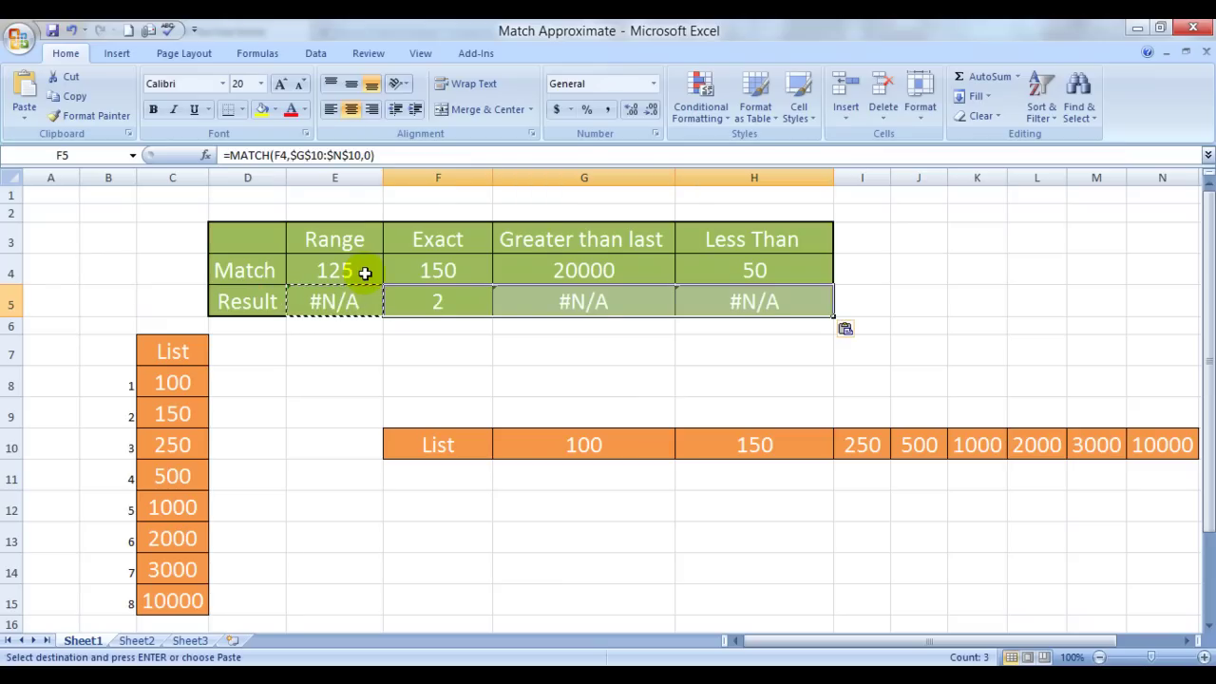
pyautogui.press('Escape')
pyautogui.press('Left')
pyautogui.press('Right')
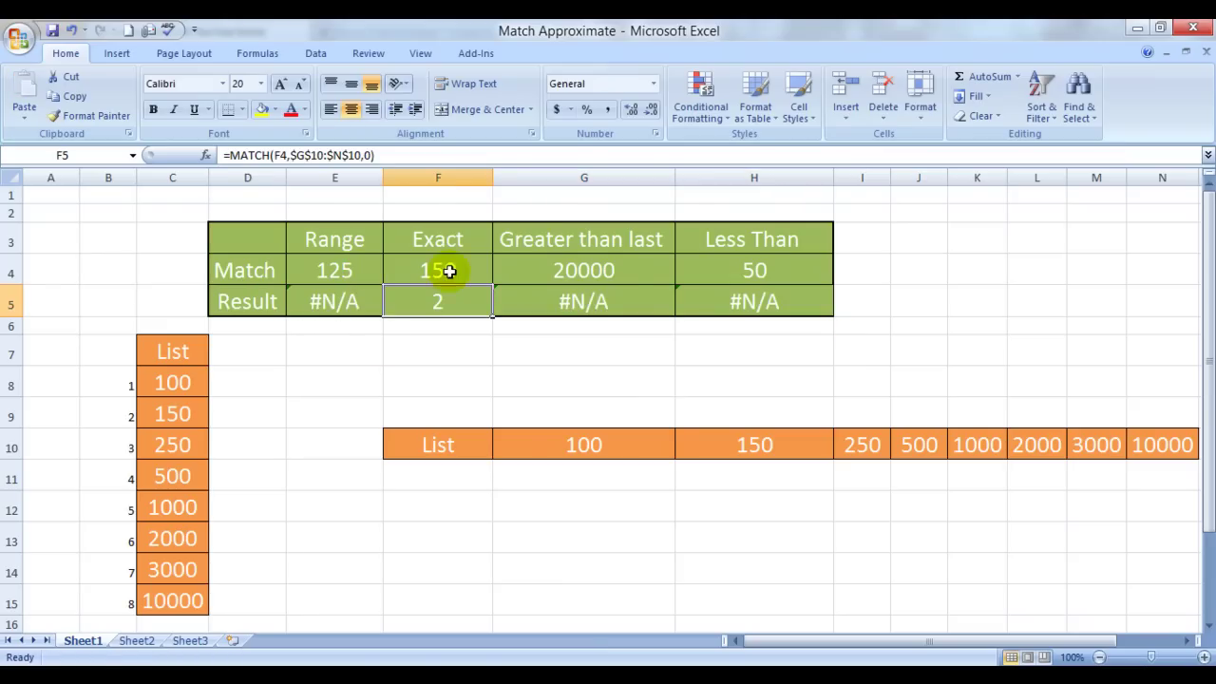
pyautogui.click(181, 416)
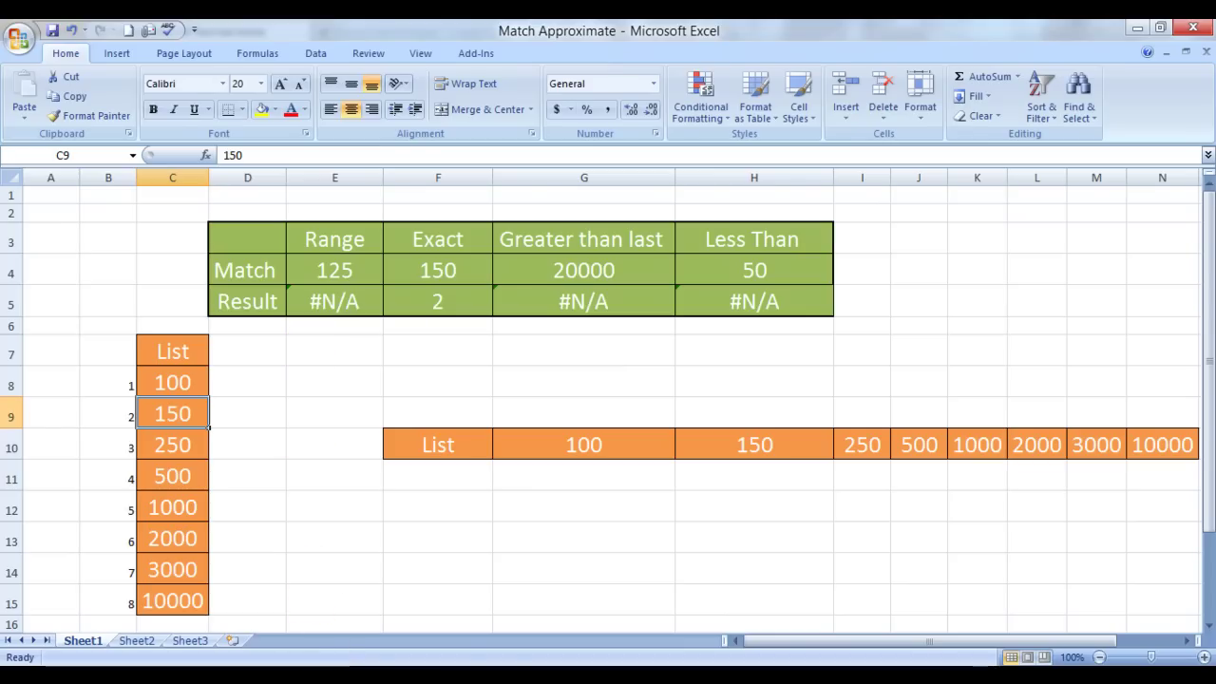
# In Firefox, open the Myelesson lesson 'Match Formula - Approximate and Excat Match 2'.
pyautogui.click(320, 663)
pyautogui.click(454, 596)
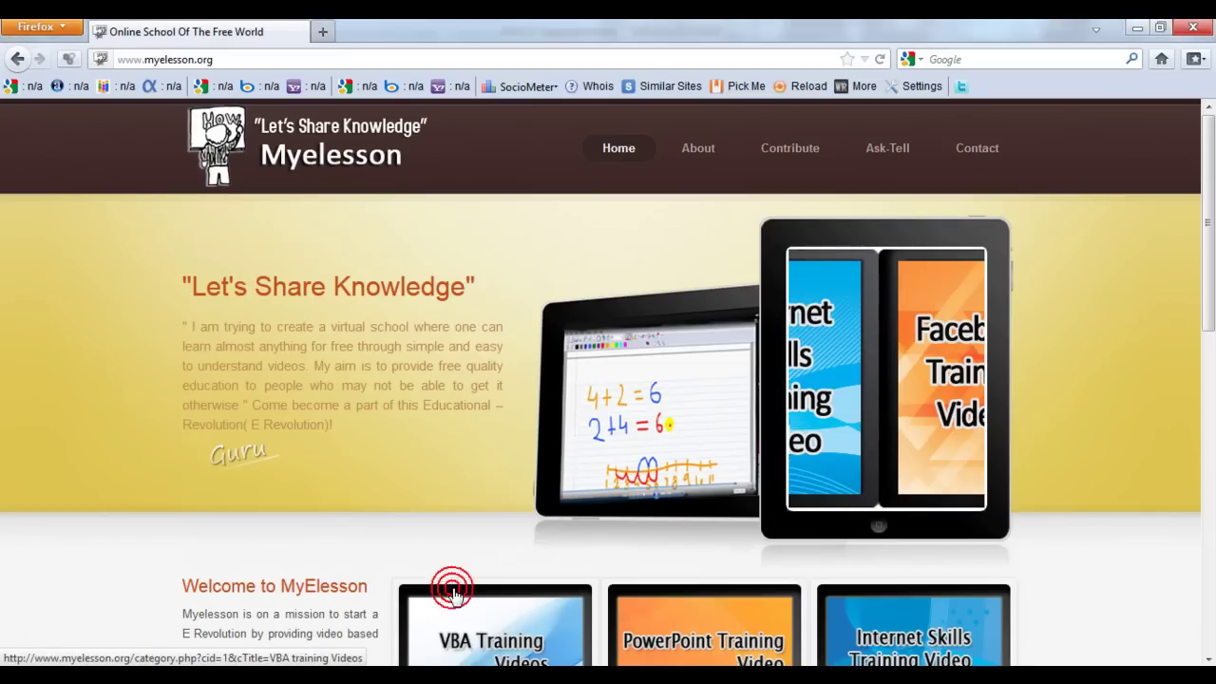
pyautogui.moveTo(1206, 204); pyautogui.dragTo(1201, 456)
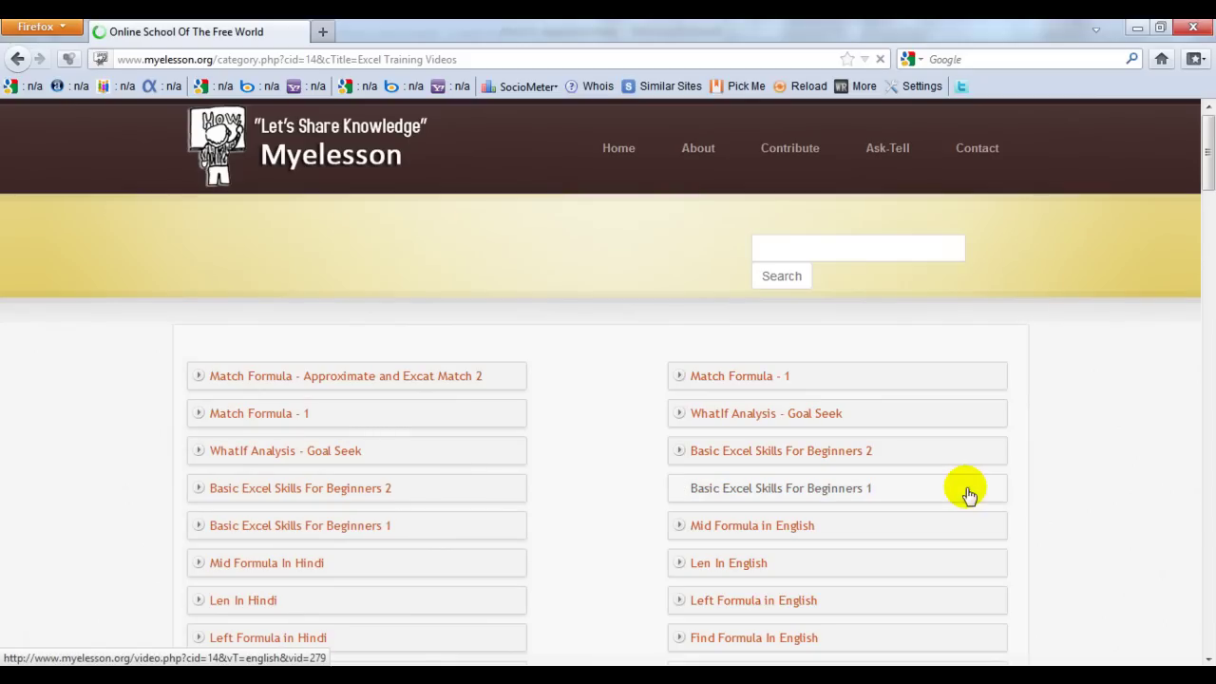
pyautogui.click(483, 377)
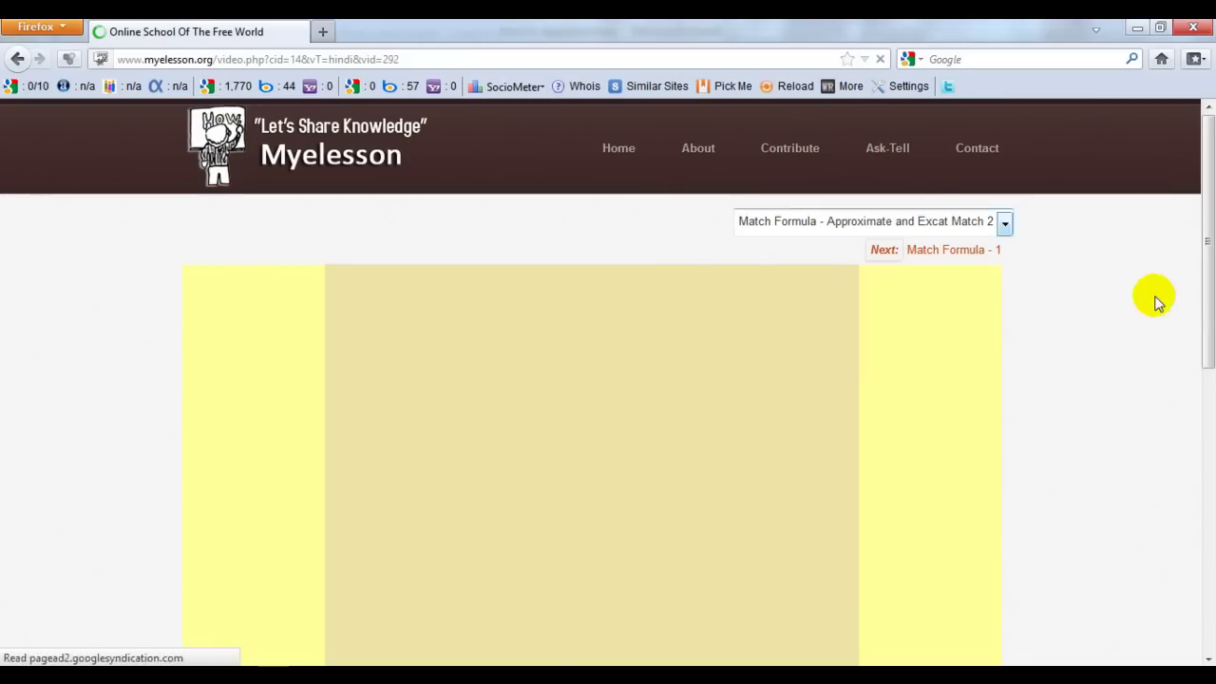
# Start playing the 11:12 lesson video from 0:00.
pyautogui.moveTo(1210, 181); pyautogui.dragTo(1198, 304)
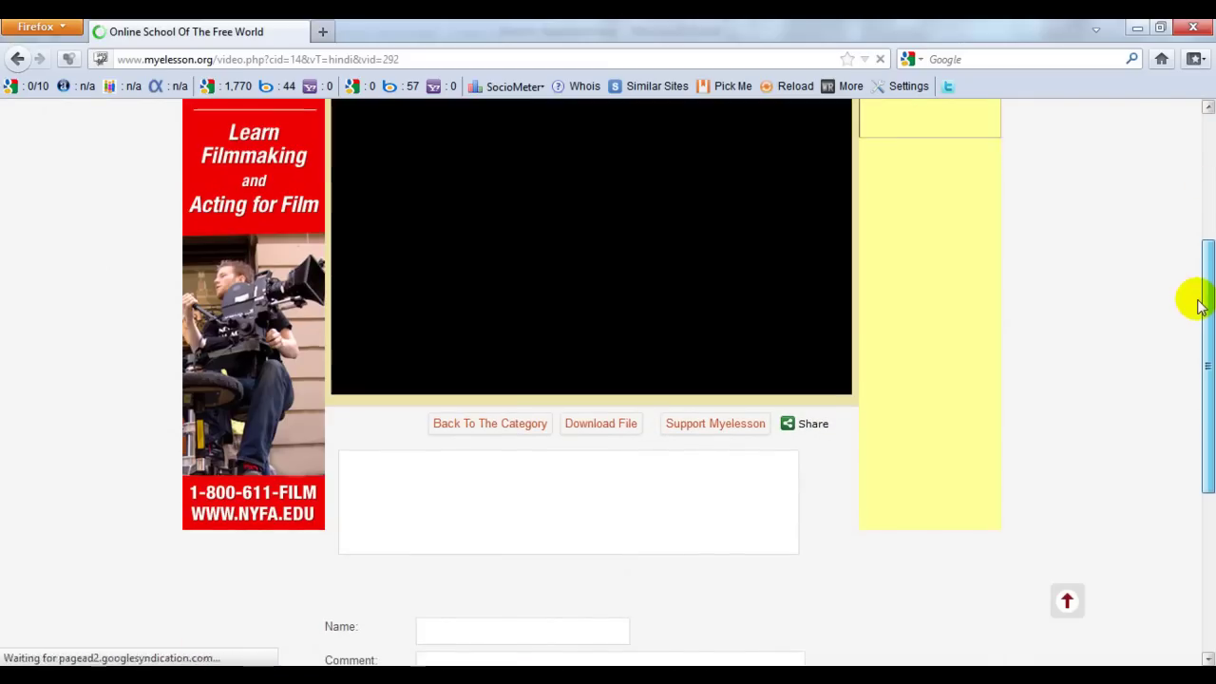
pyautogui.tripleClick(608, 428)
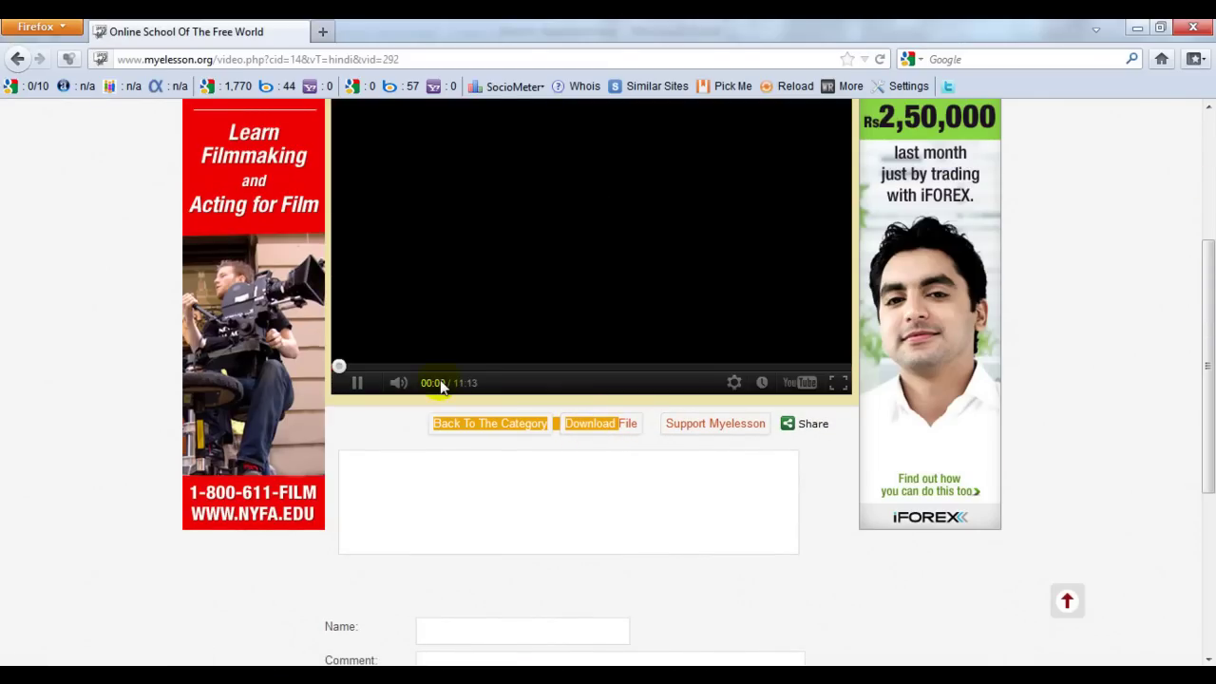
pyautogui.click(359, 391)
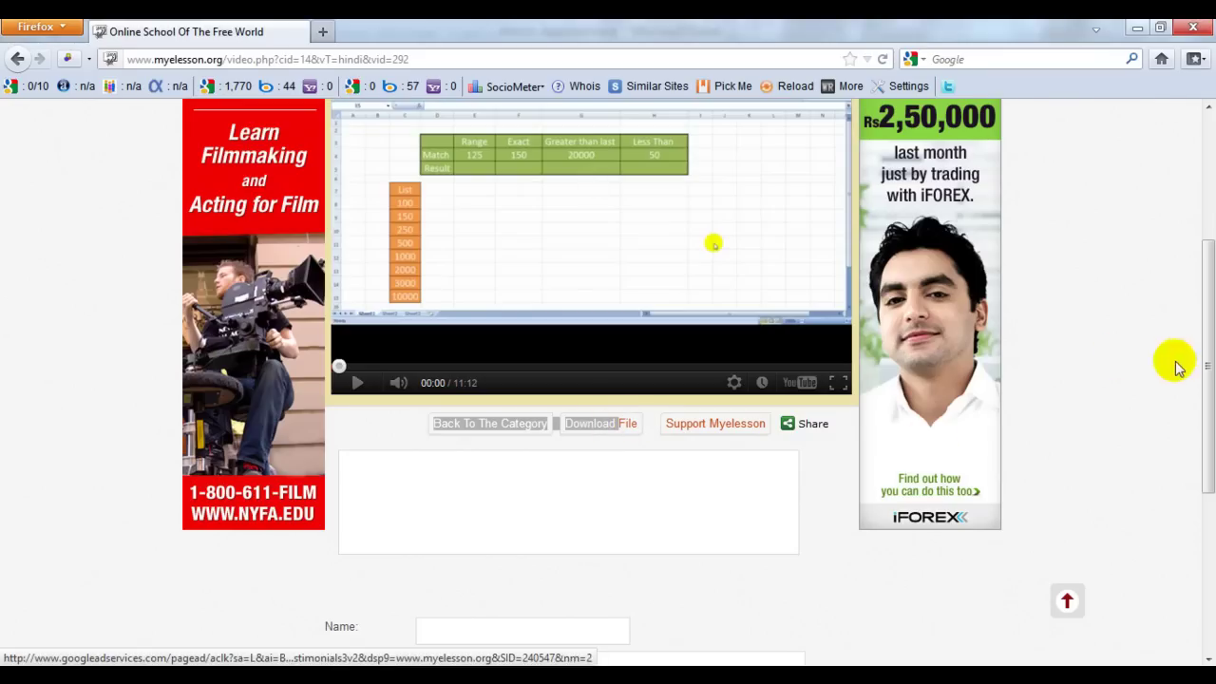
pyautogui.moveTo(1207, 346); pyautogui.dragTo(1208, 195)
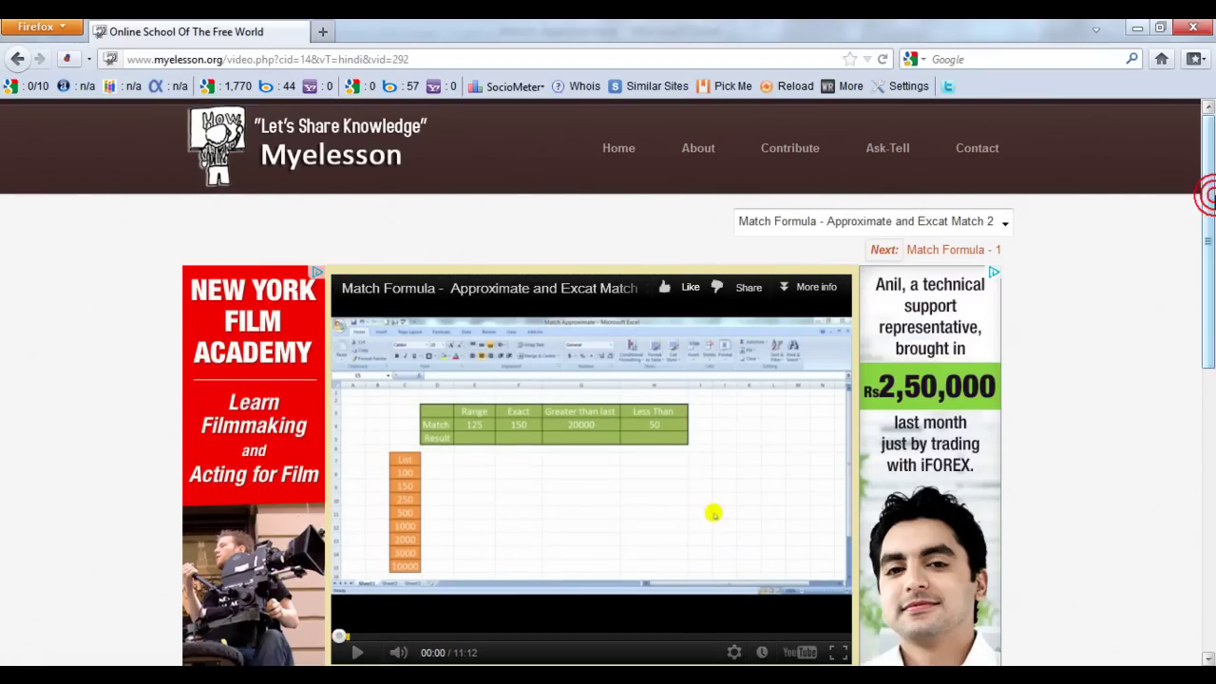